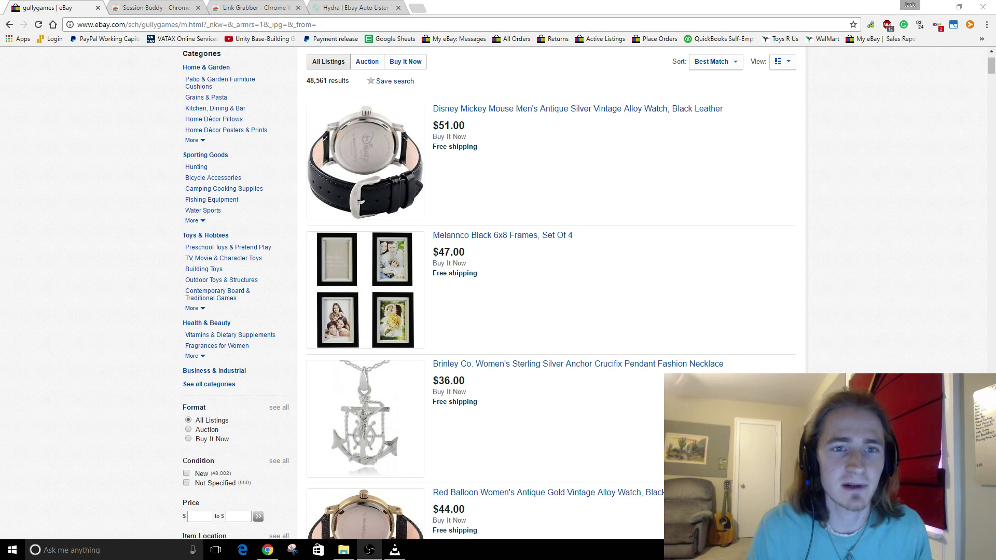
Step: Highlight the 48,561 results count on the listings page a few times, then clear it
{"action": "left_click_drag", "start_coordinate": [306, 81], "coordinate": [326, 81]}
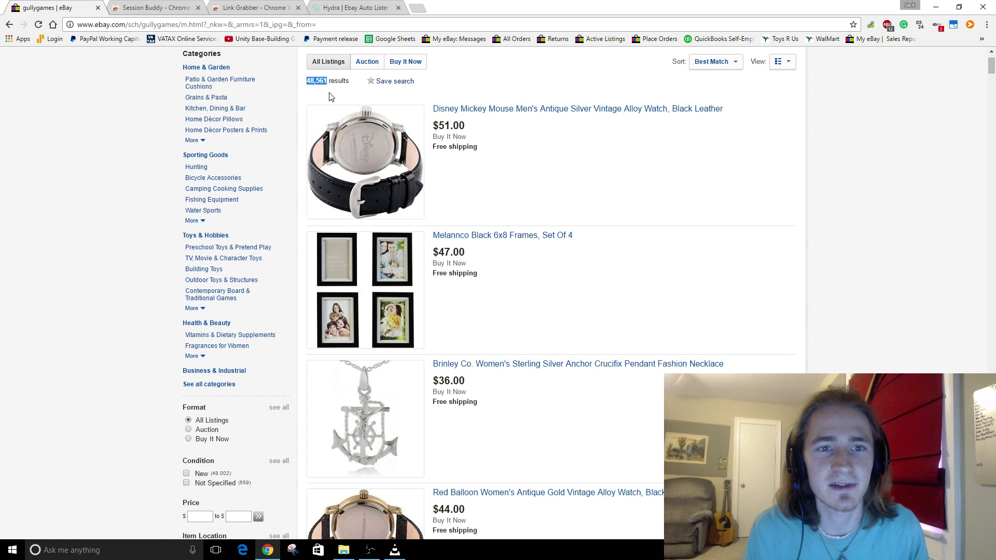
{"action": "left_click_drag", "start_coordinate": [310, 85], "coordinate": [327, 81]}
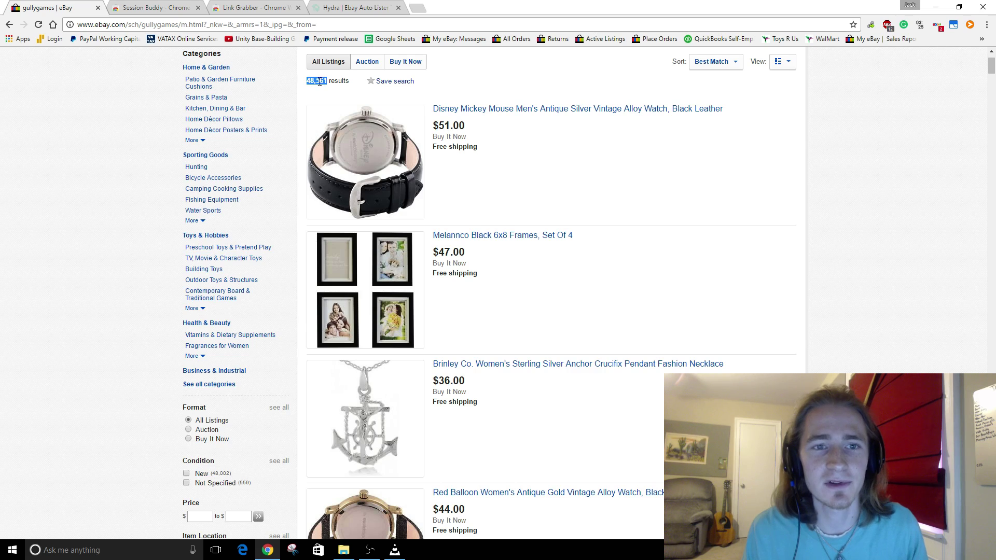
{"action": "left_click", "coordinate": [307, 80]}
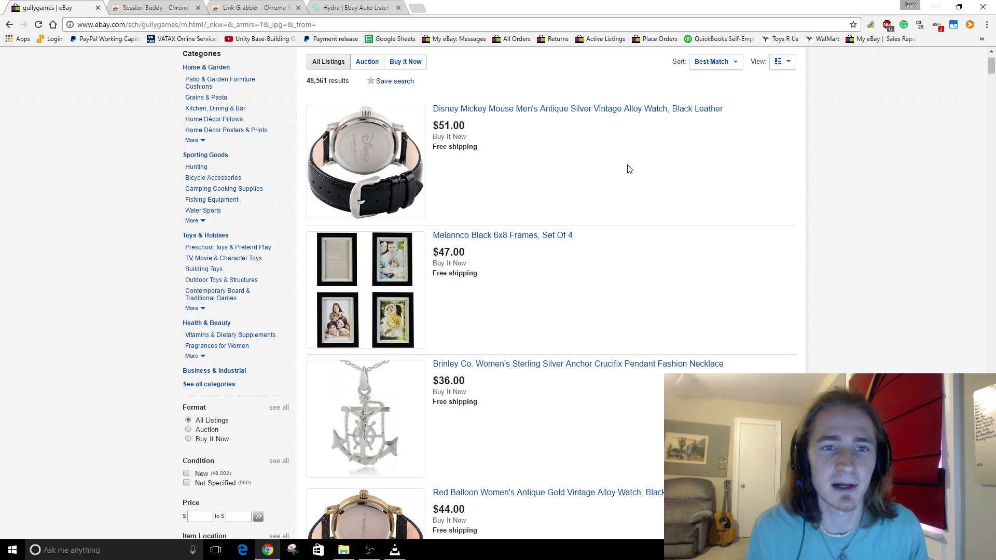
{"action": "left_click_drag", "start_coordinate": [306, 81], "coordinate": [326, 84]}
{"action": "left_click", "coordinate": [503, 142]}
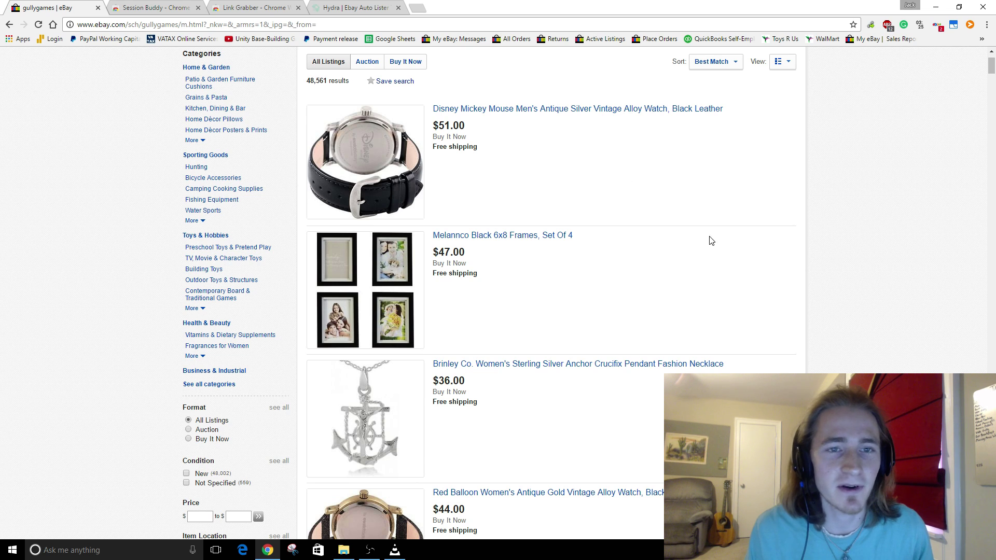
{"action": "scroll", "coordinate": [743, 293], "scroll_direction": "up", "scroll_amount": 2}
{"action": "scroll", "coordinate": [743, 293], "scroll_direction": "down", "scroll_amount": 2}
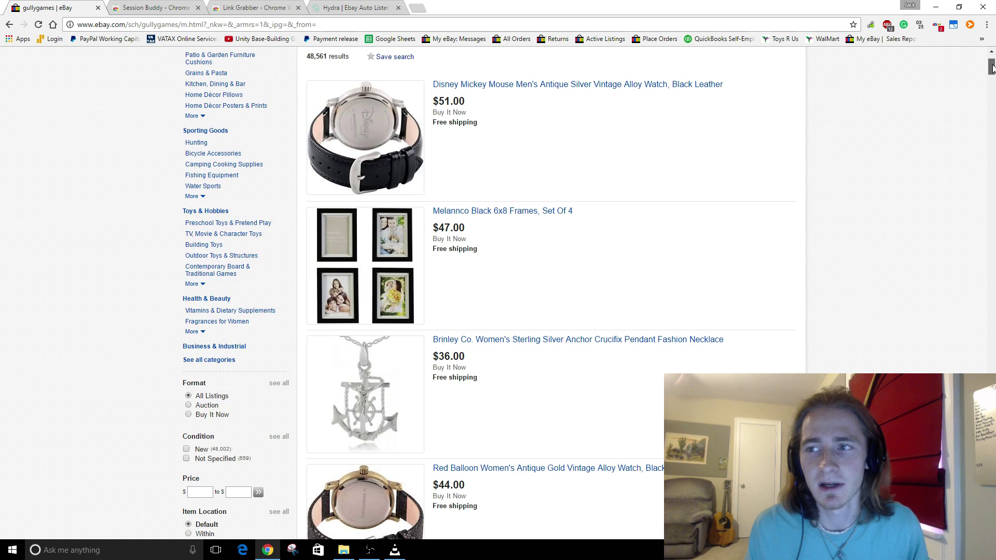
{"action": "left_click_drag", "start_coordinate": [990, 65], "coordinate": [992, 67]}
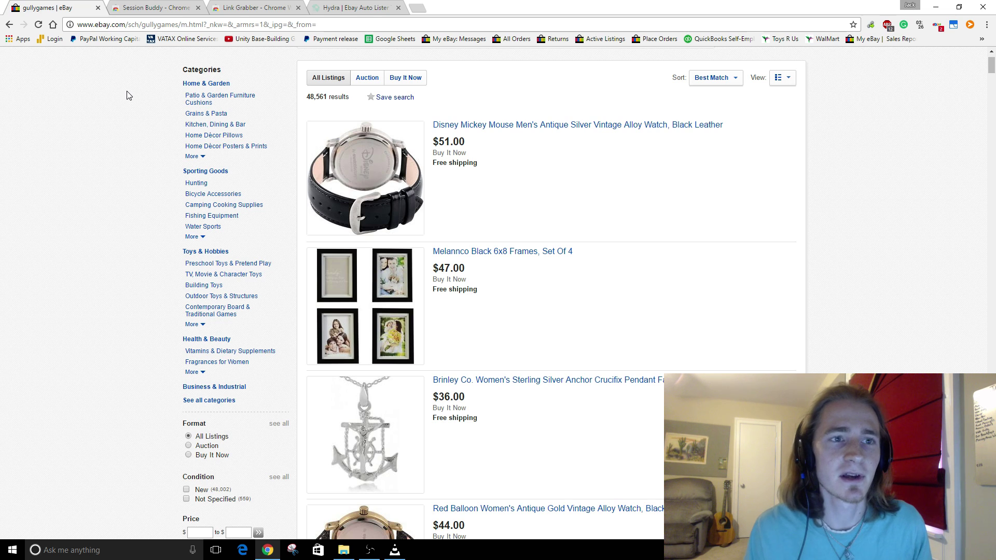
Step: Compare the Session Buddy and Link Grabber store pages, ending on Link Grabber
{"action": "left_click", "coordinate": [152, 8]}
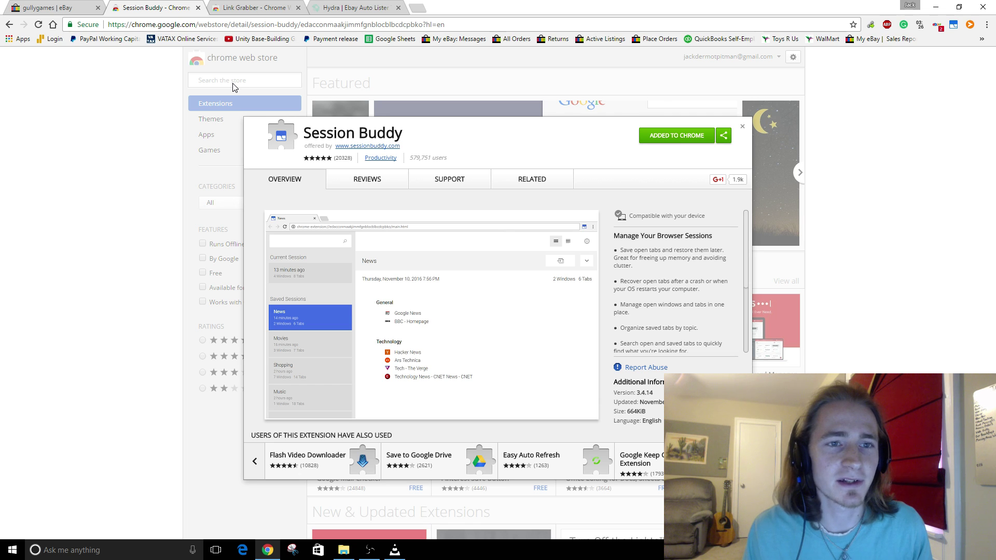
{"action": "left_click", "coordinate": [257, 5]}
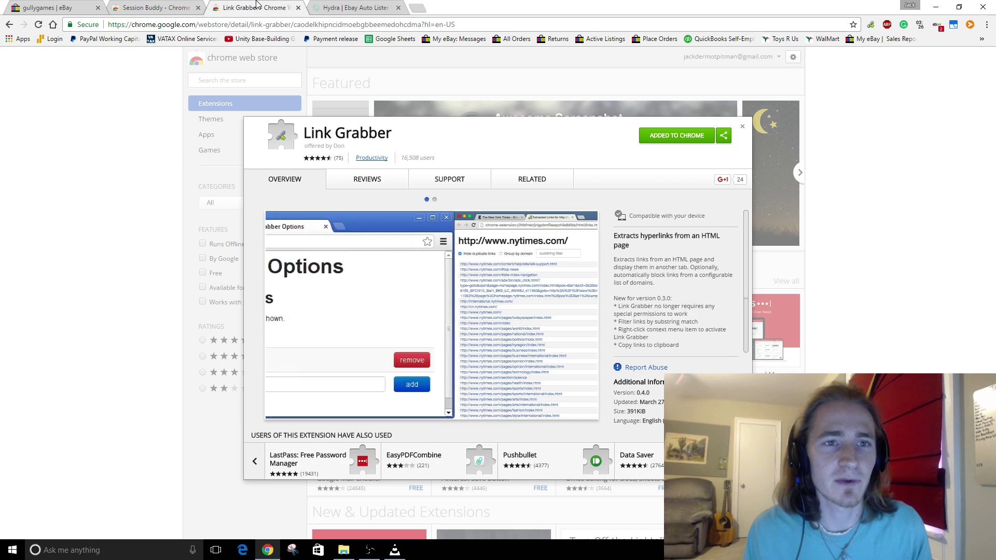
{"action": "left_click", "coordinate": [146, 6]}
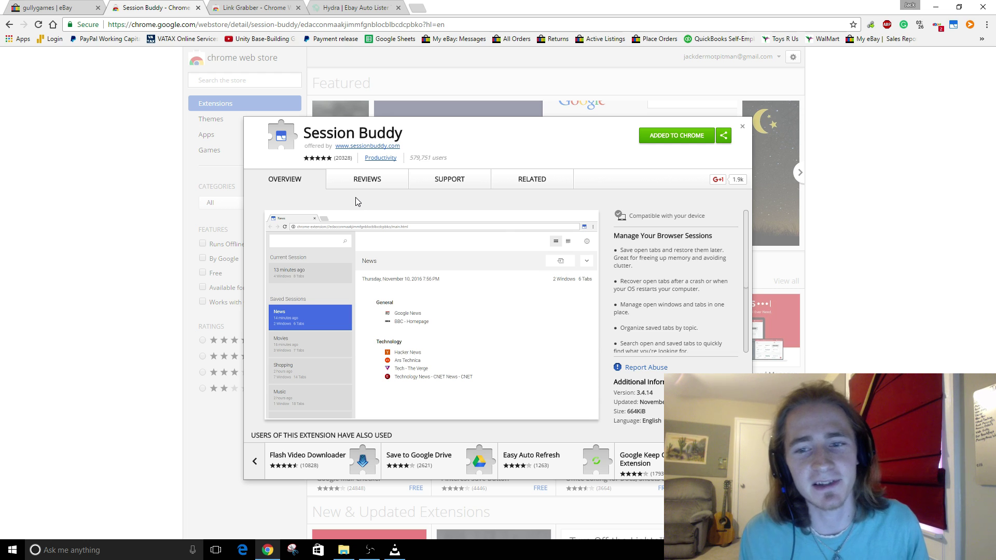
{"action": "left_click", "coordinate": [250, 14]}
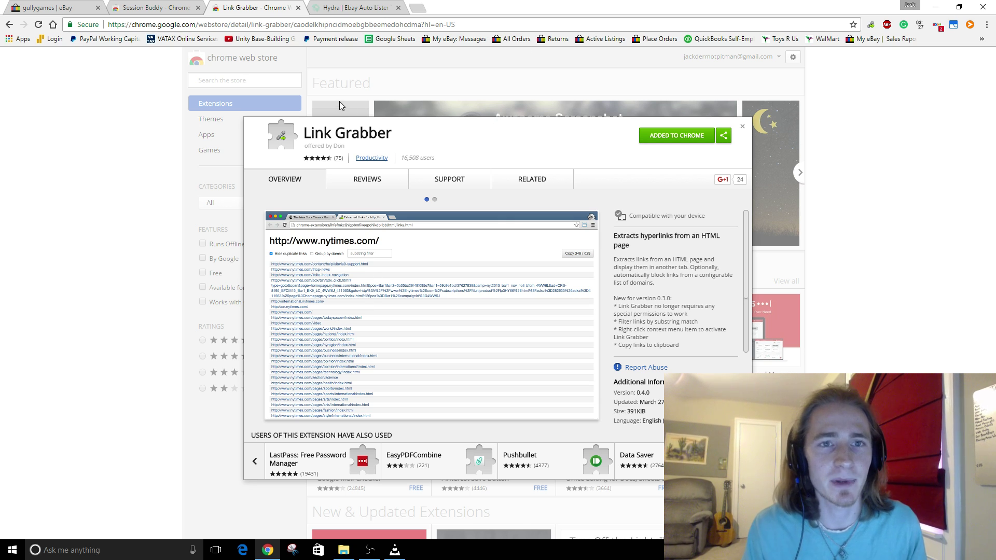
Step: Close the Session Buddy, Link Grabber and Hydra Lister tabs, keeping the eBay tab
{"action": "left_click", "coordinate": [54, 11]}
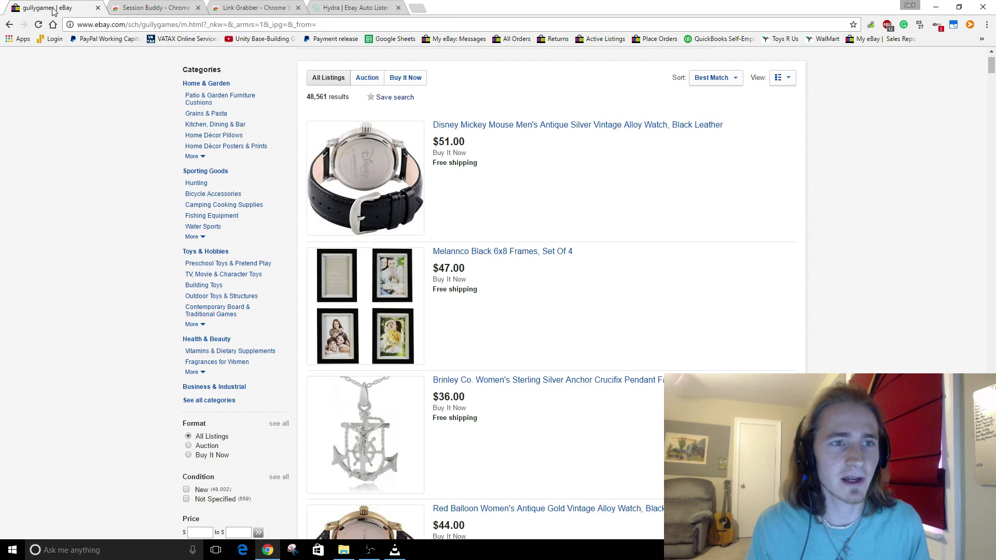
{"action": "left_click", "coordinate": [162, 6]}
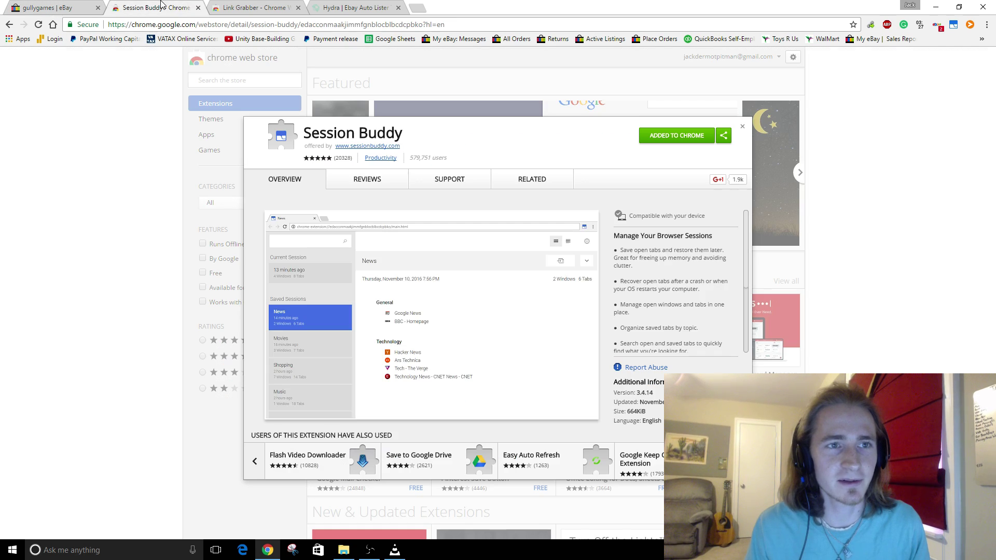
{"action": "left_click", "coordinate": [246, 7]}
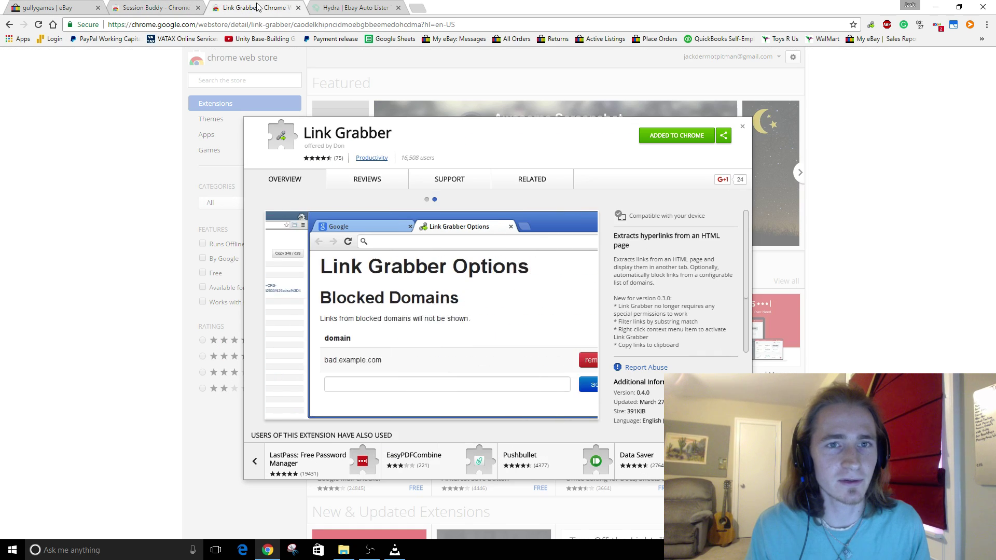
{"action": "left_click", "coordinate": [343, 6]}
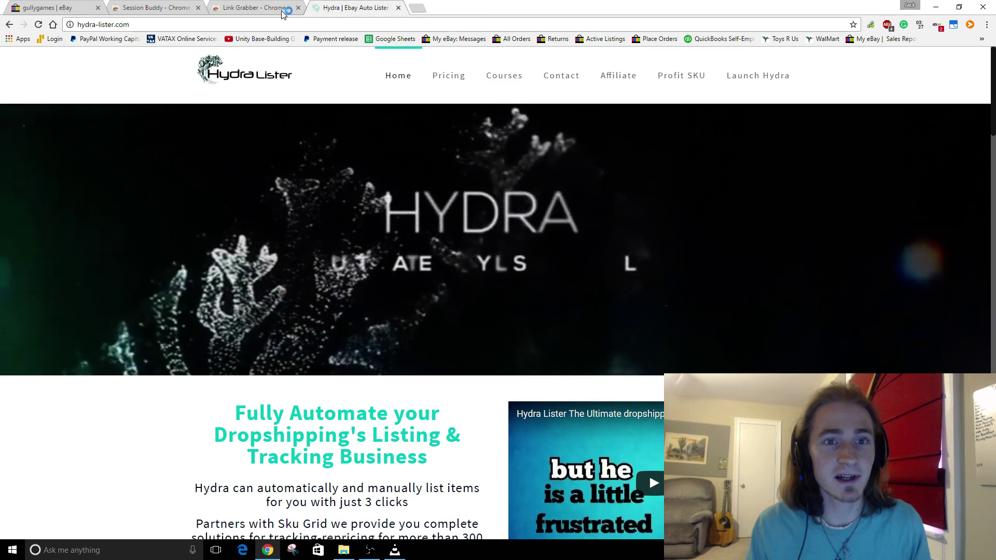
{"action": "left_click", "coordinate": [198, 8]}
{"action": "left_click", "coordinate": [198, 8]}
{"action": "left_click", "coordinate": [197, 8]}
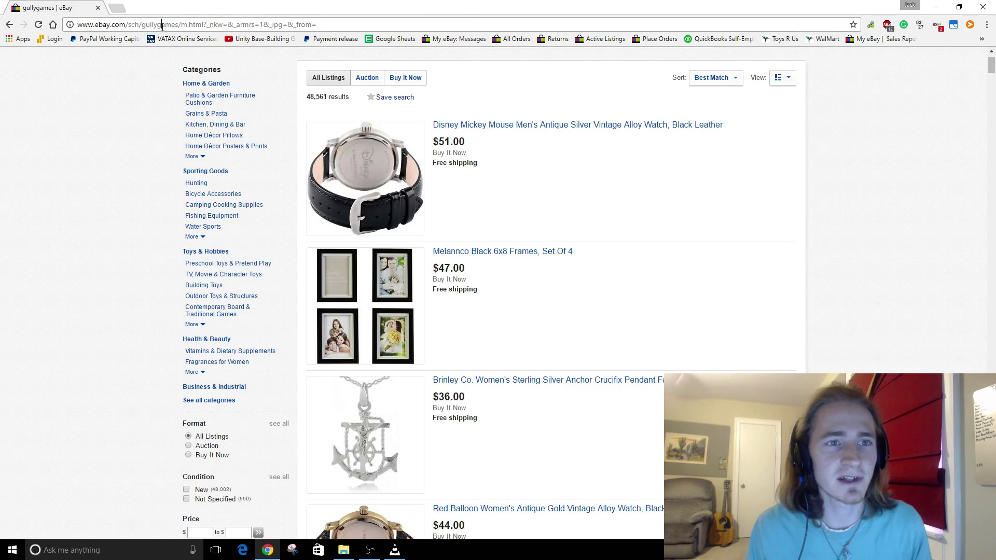
Step: Load walmart.com in the remaining tab
{"action": "left_click", "coordinate": [162, 25]}
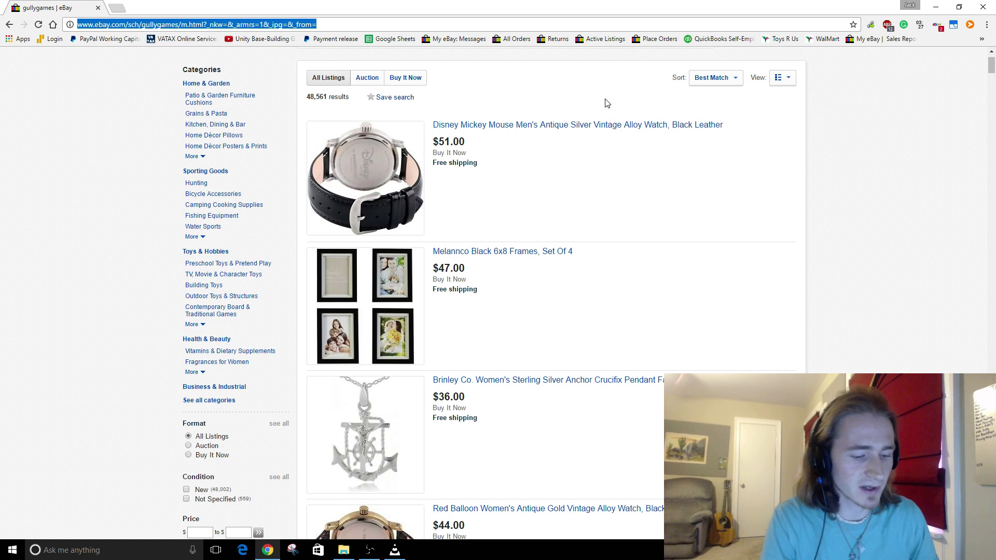
{"action": "type", "text": "walmart.com"}
{"action": "key", "text": "Return"}
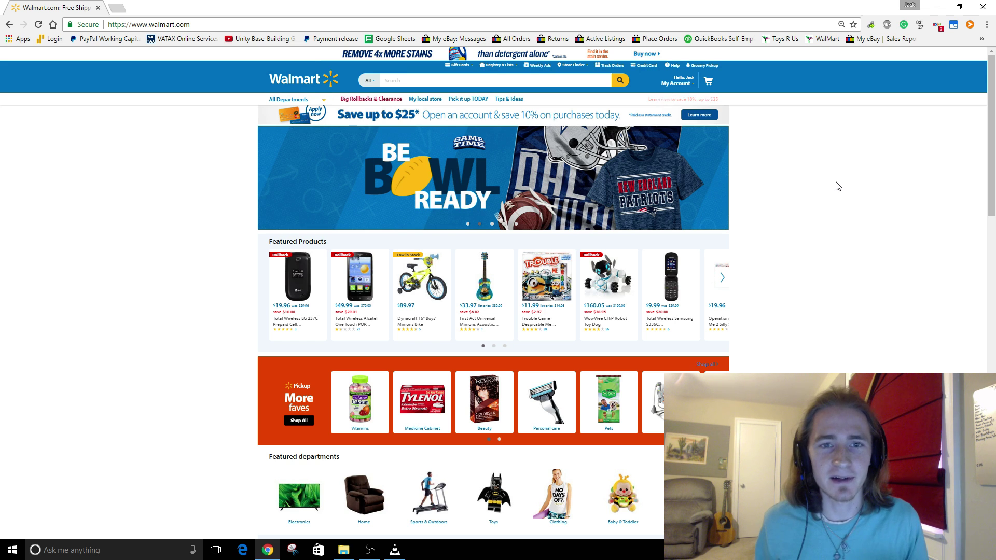
{"action": "left_click", "coordinate": [428, 83]}
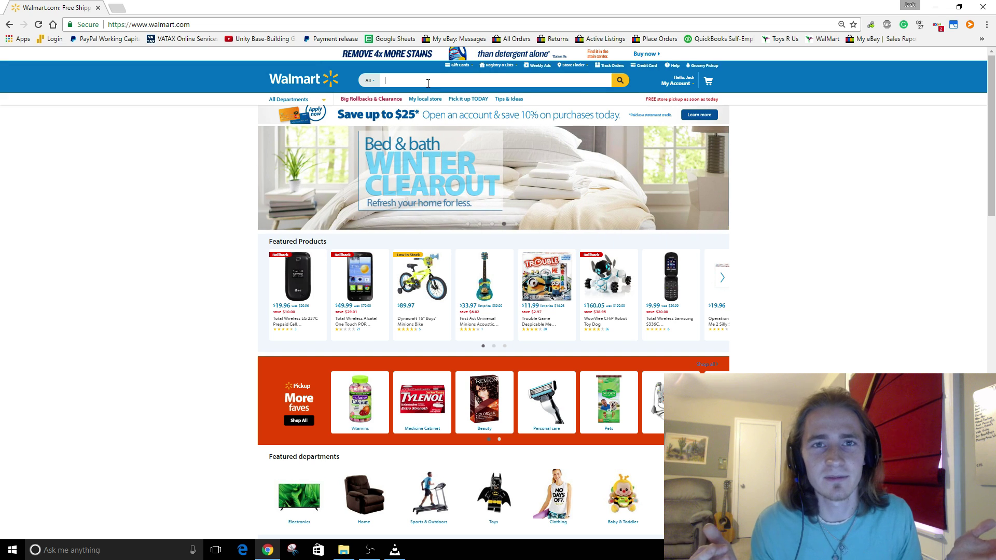
{"action": "left_click", "coordinate": [428, 83]}
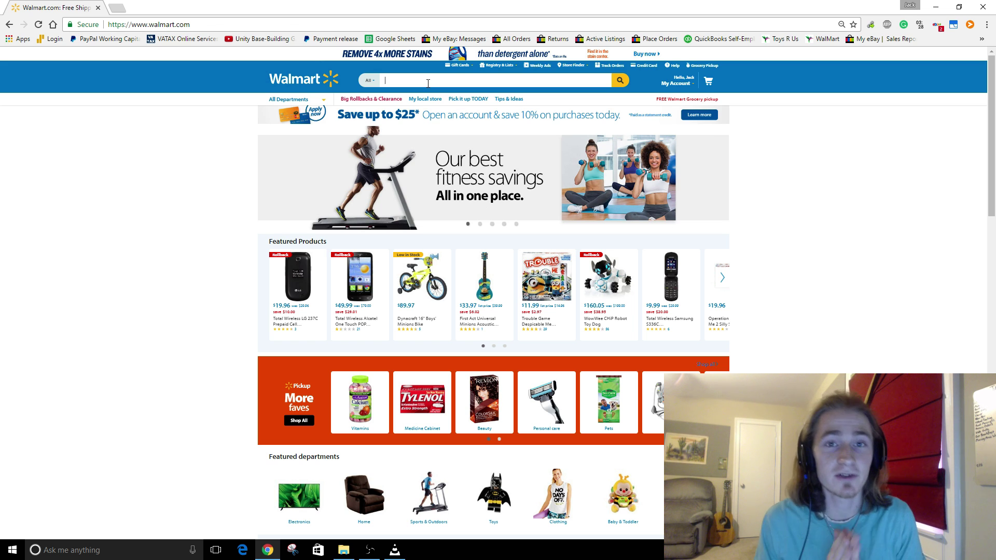
Step: Search Walmart for 'brown' and scroll the first results
{"action": "type", "text": "b"}
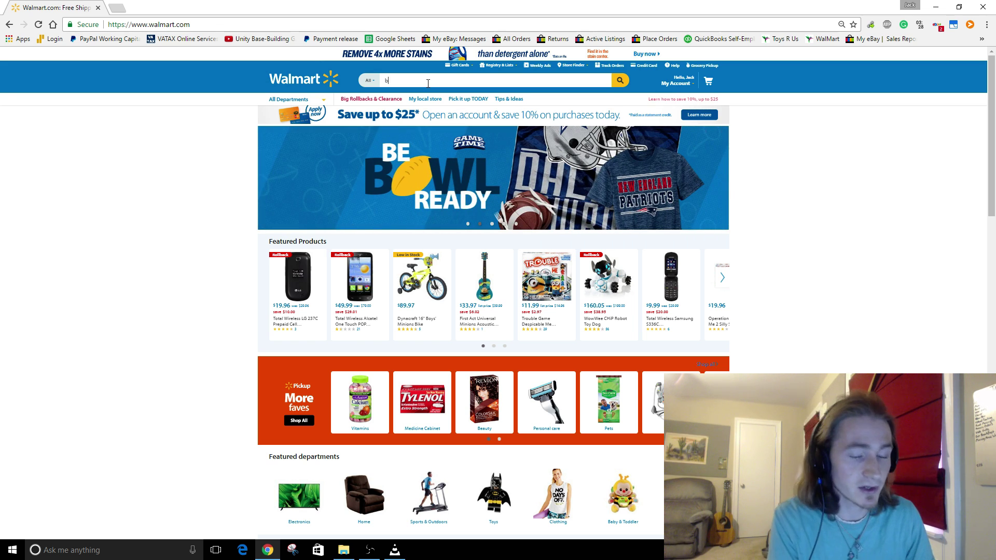
{"action": "type", "text": "rown"}
{"action": "key", "text": "Return"}
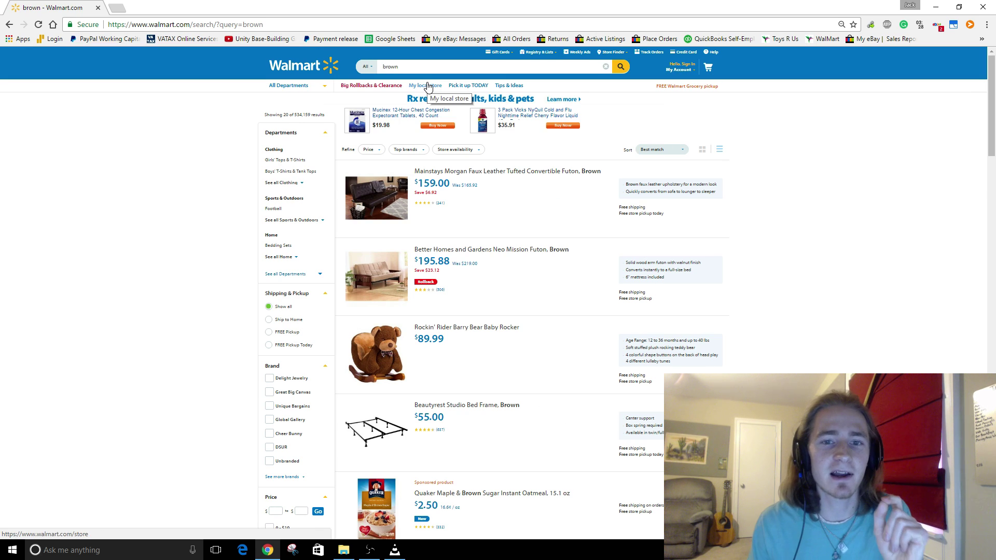
{"action": "scroll", "coordinate": [470, 171], "scroll_direction": "down", "scroll_amount": 2}
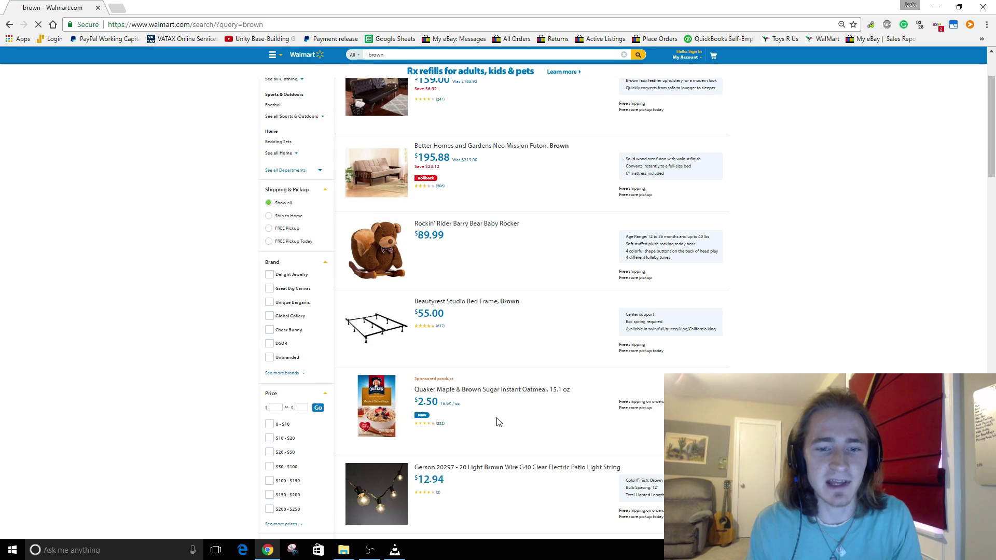
{"action": "scroll", "coordinate": [519, 384], "scroll_direction": "up", "scroll_amount": 2}
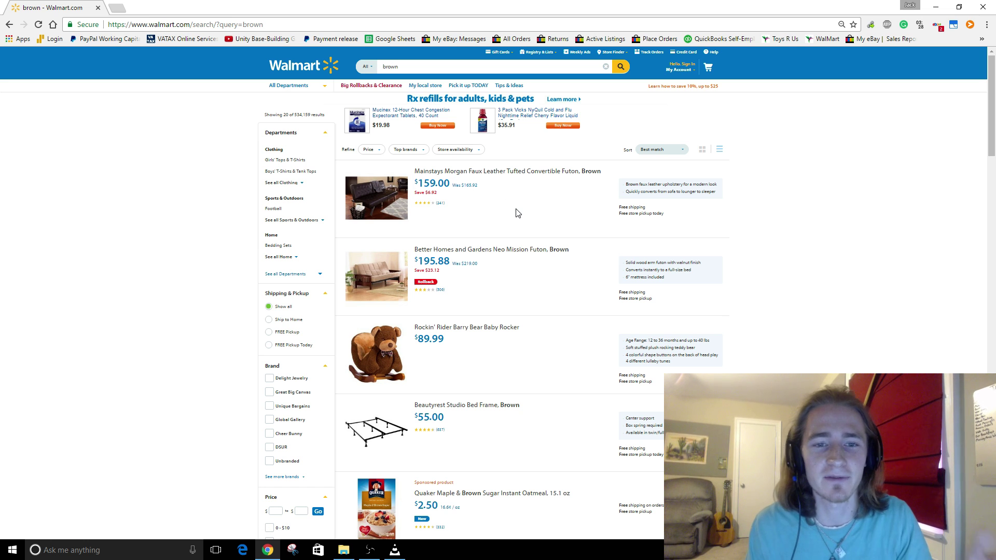
{"action": "scroll", "coordinate": [488, 209], "scroll_direction": "down", "scroll_amount": 15}
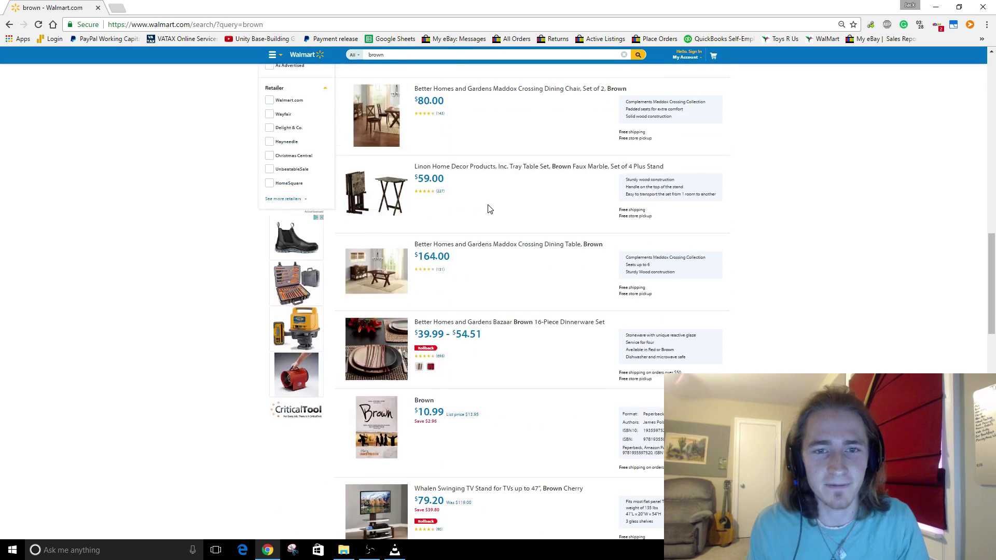
{"action": "scroll", "coordinate": [490, 208], "scroll_direction": "up", "scroll_amount": 6}
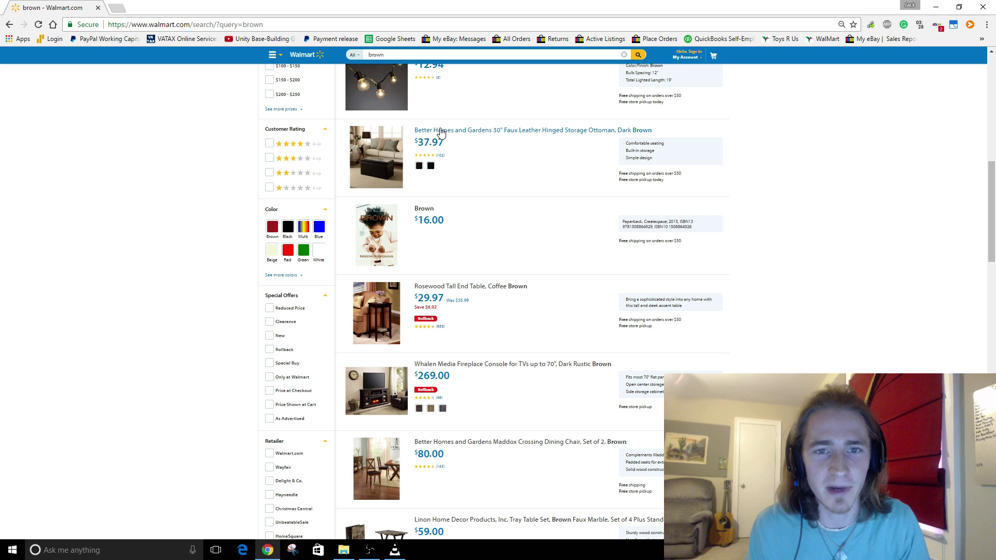
Step: Preview the ottoman in black, then scroll further down the brown listings
{"action": "left_click", "coordinate": [431, 166]}
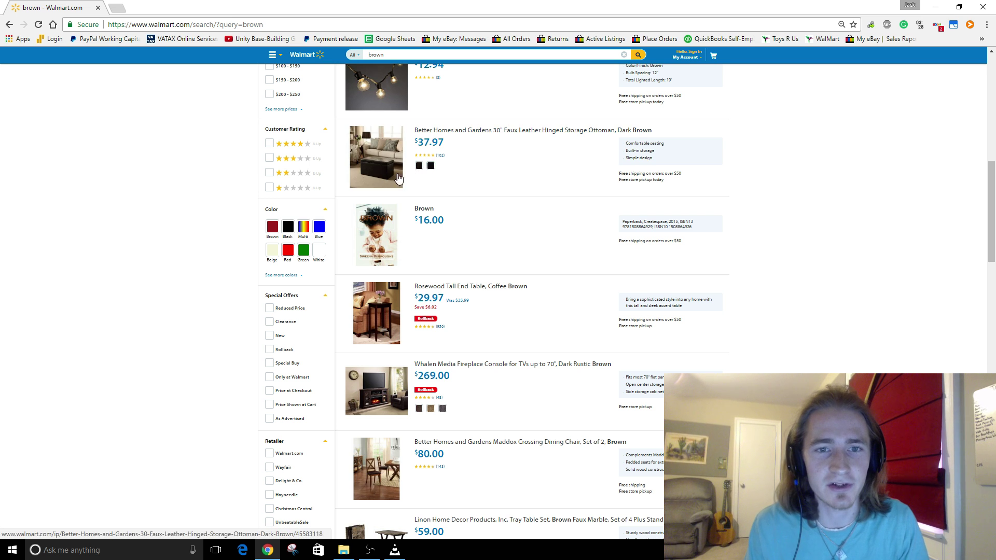
{"action": "scroll", "coordinate": [626, 288], "scroll_direction": "up", "scroll_amount": 8}
{"action": "scroll", "coordinate": [626, 294], "scroll_direction": "up", "scroll_amount": 2}
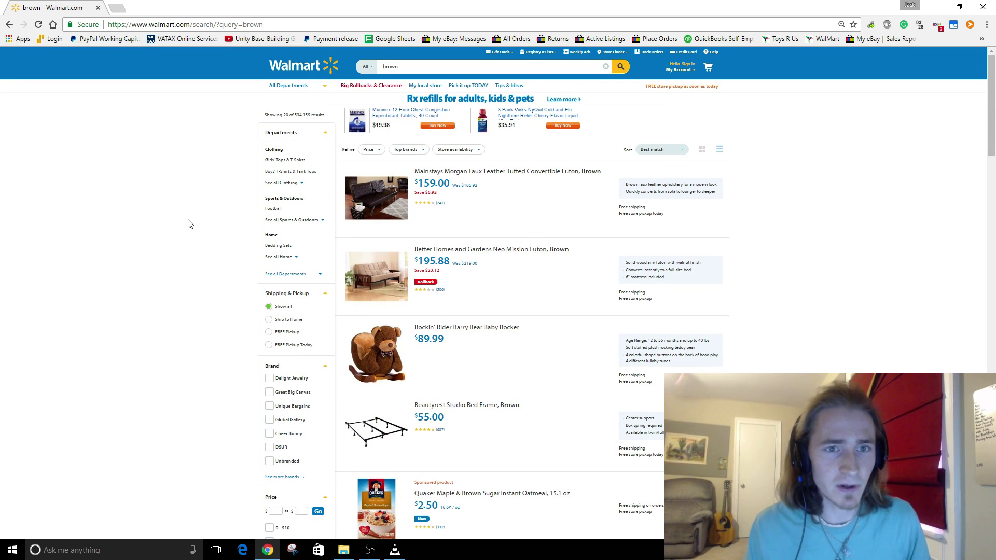
{"action": "scroll", "coordinate": [188, 223], "scroll_direction": "down", "scroll_amount": 6}
{"action": "scroll", "coordinate": [188, 224], "scroll_direction": "down", "scroll_amount": 1}
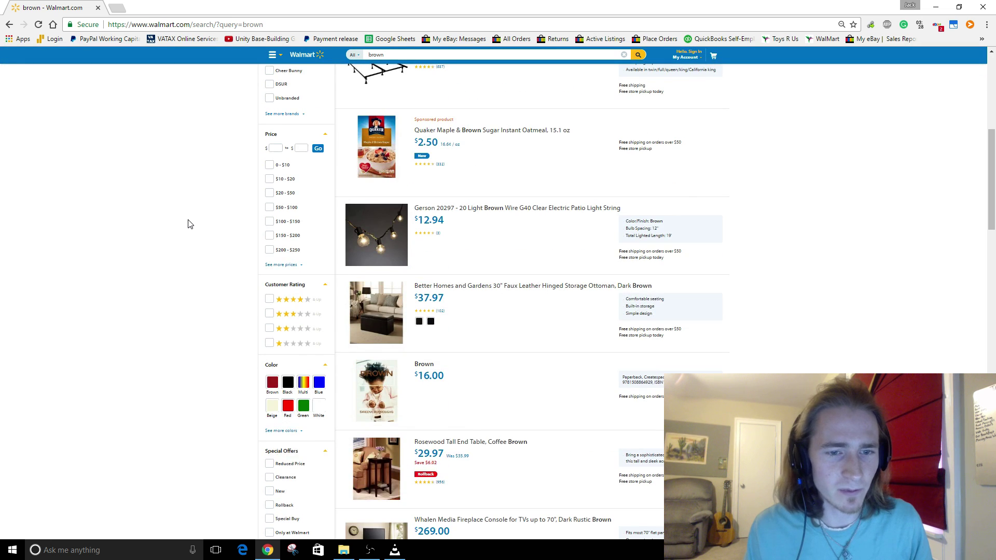
{"action": "scroll", "coordinate": [188, 223], "scroll_direction": "down", "scroll_amount": 5}
{"action": "scroll", "coordinate": [190, 224], "scroll_direction": "down", "scroll_amount": 3}
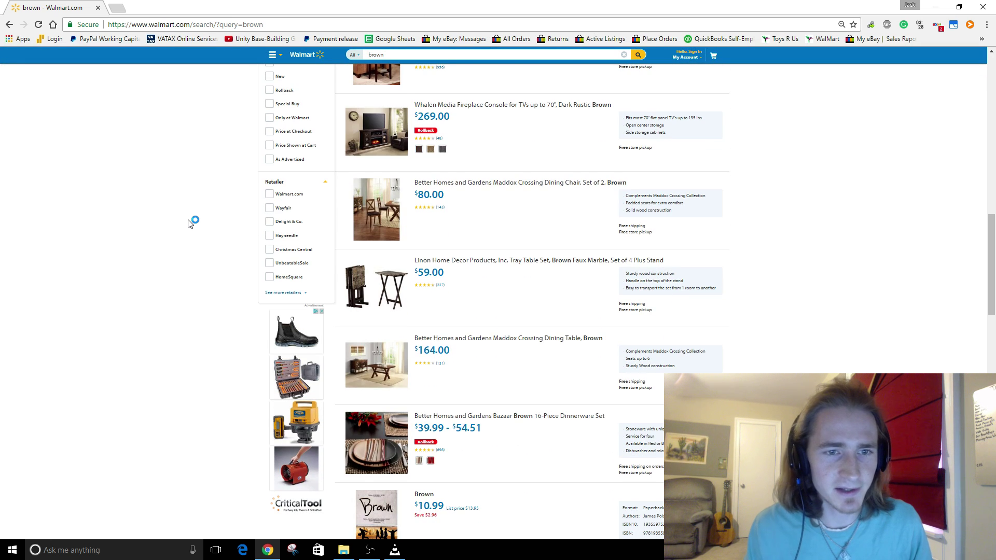
{"action": "left_click", "coordinate": [270, 196]}
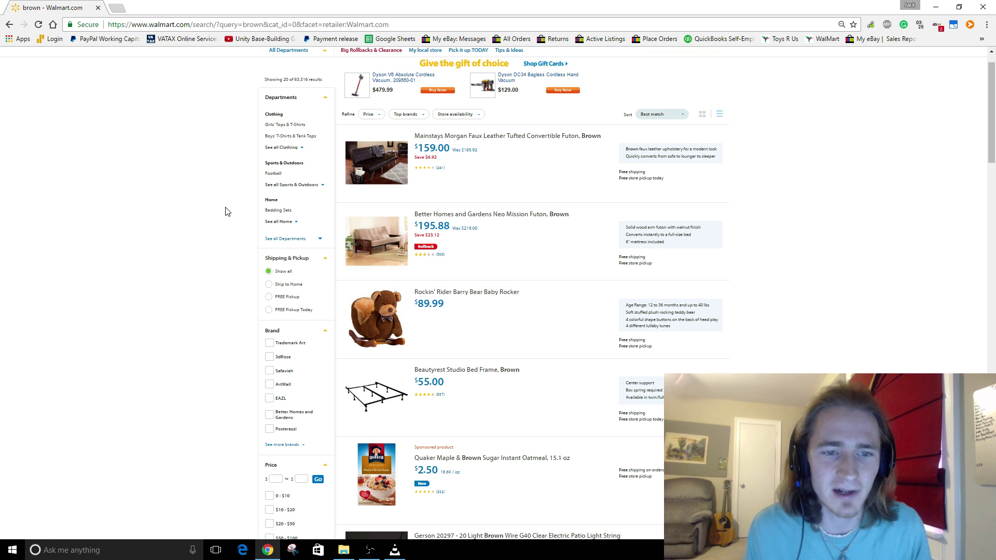
{"action": "scroll", "coordinate": [226, 212], "scroll_direction": "down", "scroll_amount": 4}
{"action": "scroll", "coordinate": [226, 211], "scroll_direction": "down", "scroll_amount": 1}
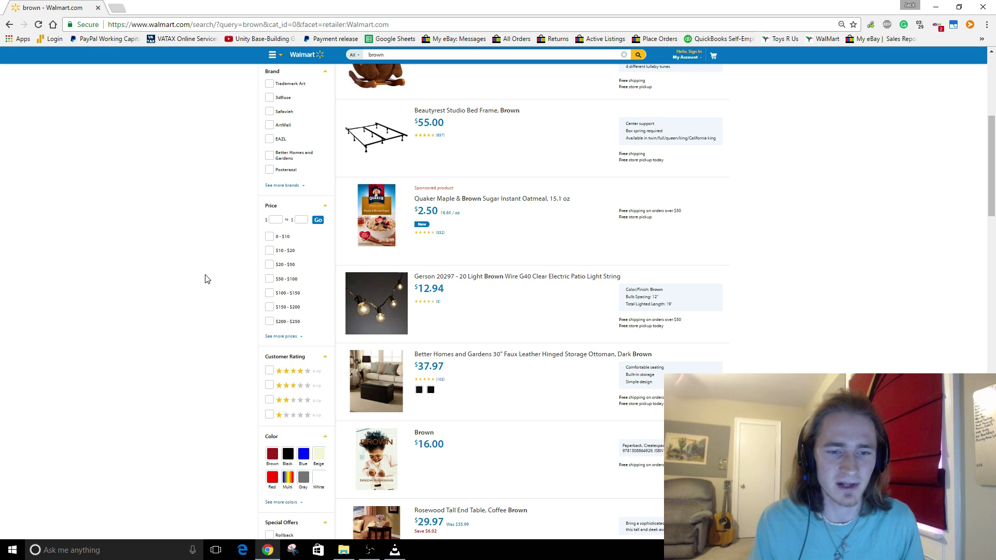
{"action": "scroll", "coordinate": [207, 280], "scroll_direction": "down", "scroll_amount": 6}
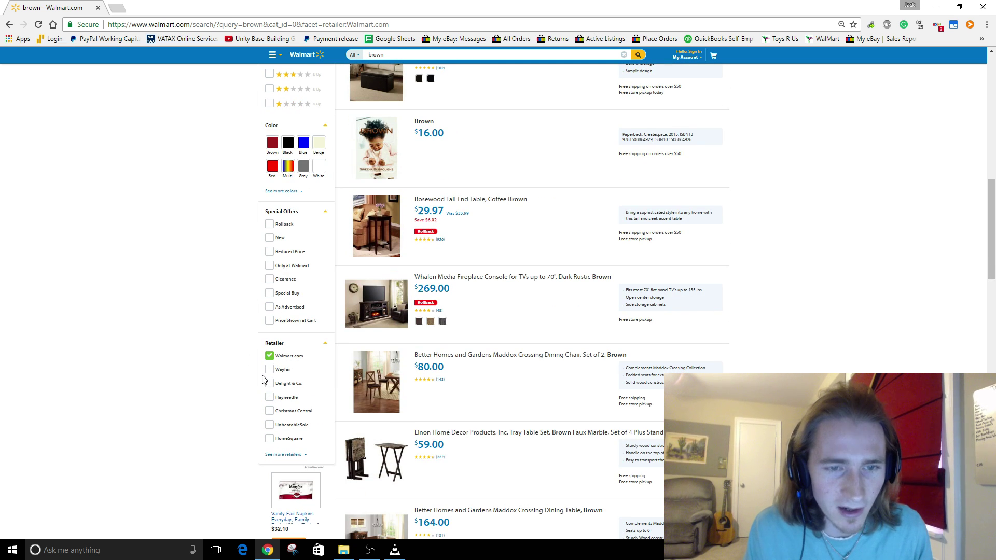
{"action": "scroll", "coordinate": [233, 413], "scroll_direction": "up", "scroll_amount": 7}
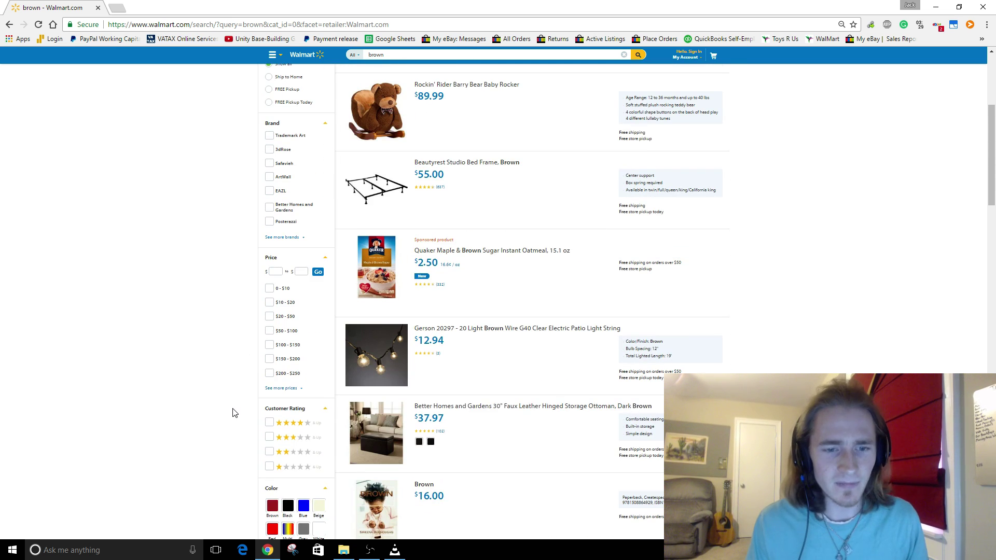
Step: Apply a $10 minimum and $49 maximum price filter and browse the results
{"action": "left_click", "coordinate": [277, 271]}
{"action": "type", "text": "10"}
{"action": "key", "text": "Tab"}
{"action": "type", "text": "49"}
{"action": "key", "text": "Return"}
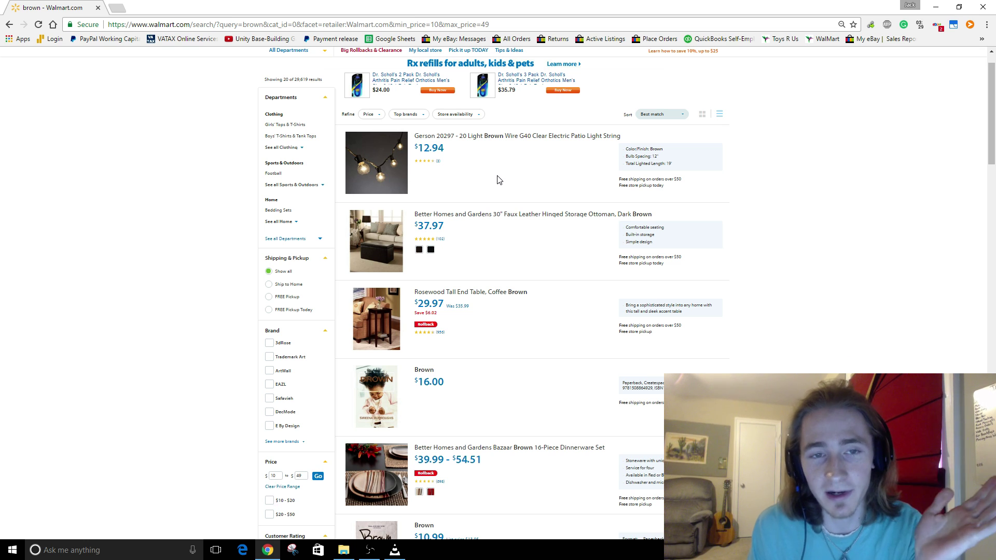
{"action": "scroll", "coordinate": [497, 180], "scroll_direction": "down", "scroll_amount": 5}
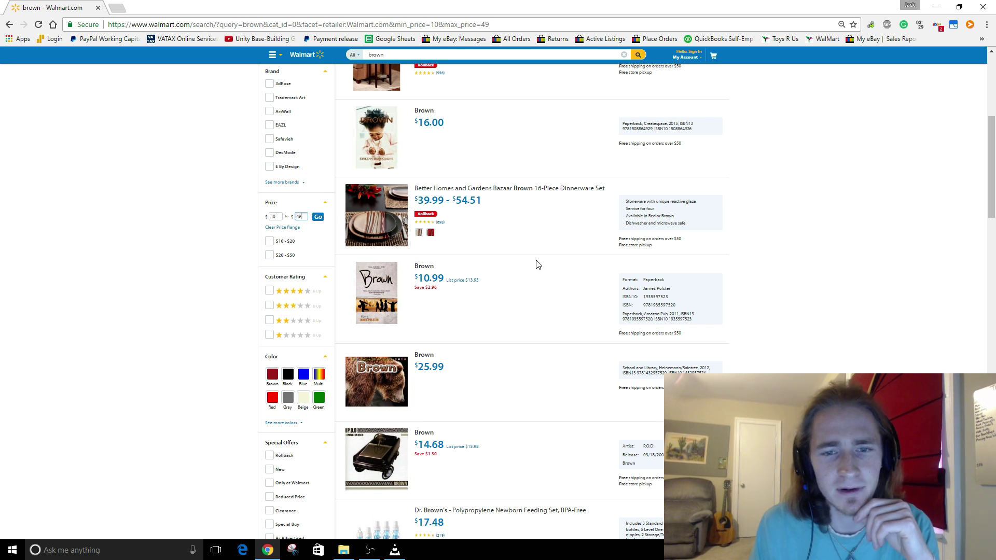
{"action": "scroll", "coordinate": [538, 264], "scroll_direction": "up", "scroll_amount": 4}
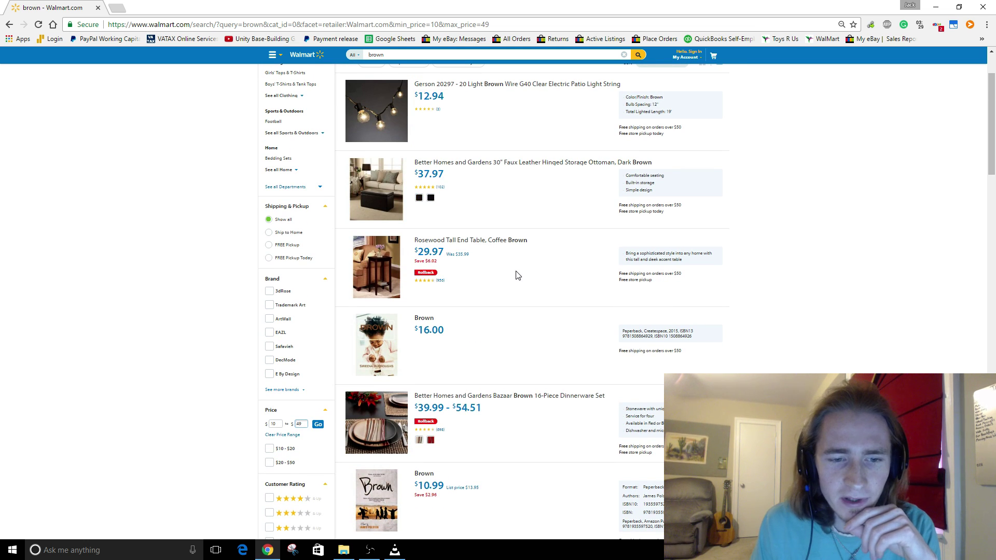
{"action": "scroll", "coordinate": [310, 345], "scroll_direction": "down", "scroll_amount": 1}
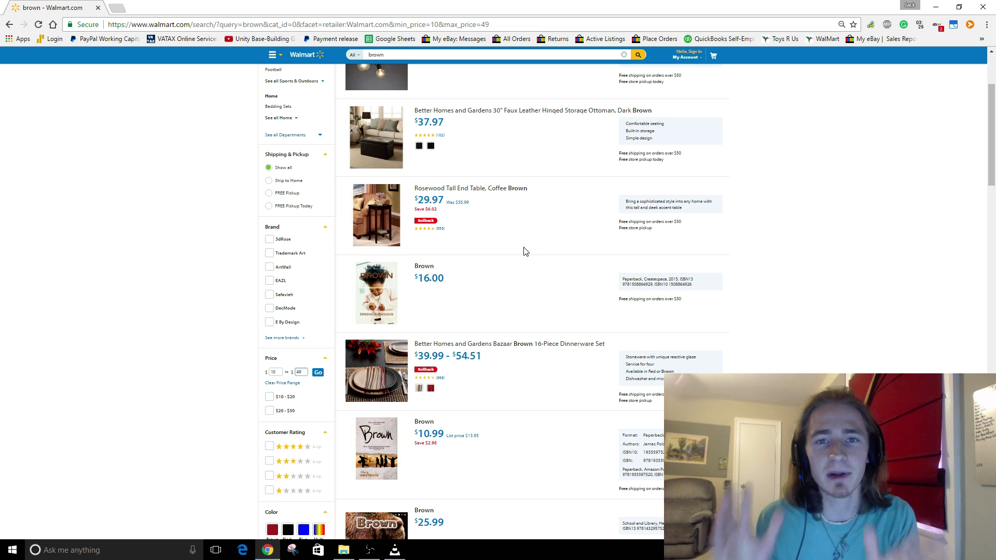
{"action": "key", "text": "Return"}
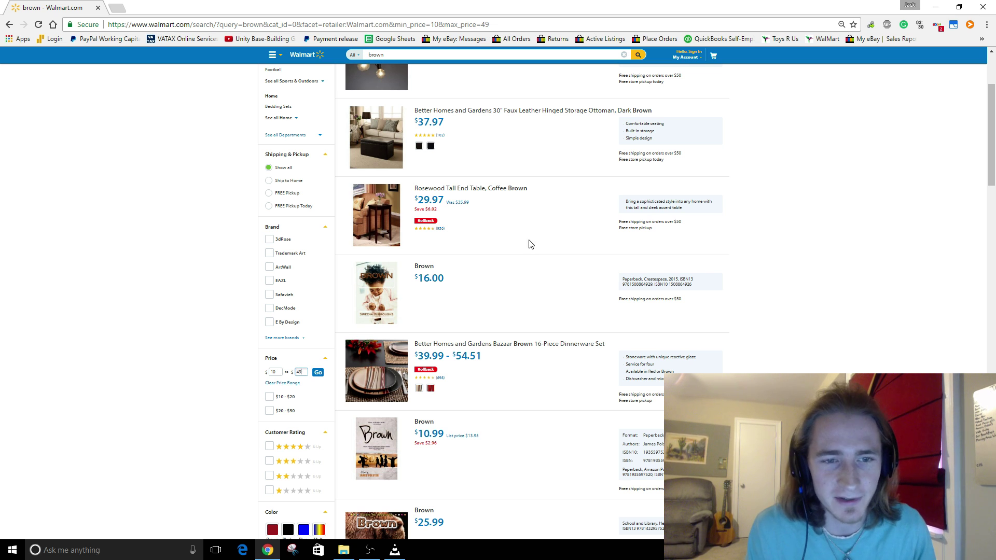
{"action": "scroll", "coordinate": [200, 321], "scroll_direction": "down", "scroll_amount": 2}
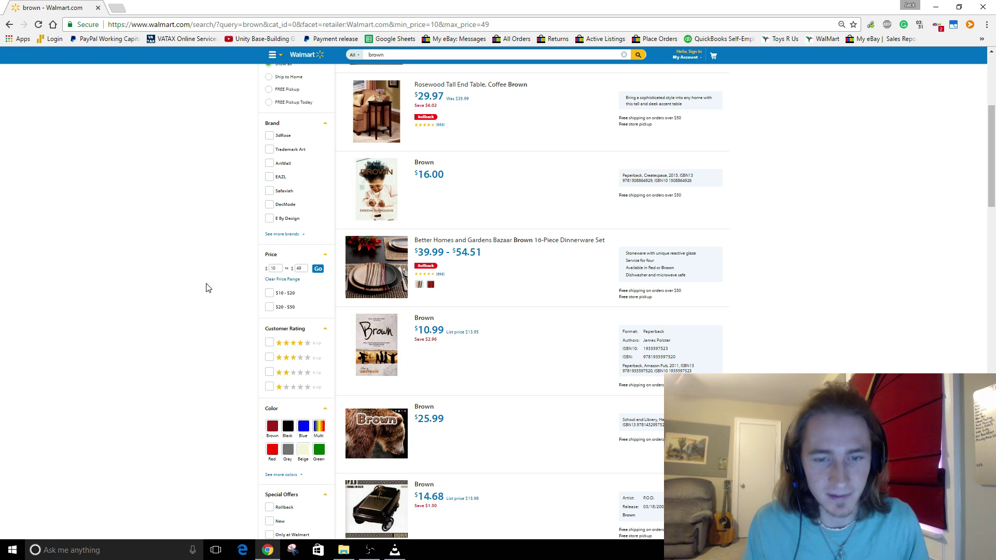
{"action": "scroll", "coordinate": [547, 336], "scroll_direction": "up", "scroll_amount": 5}
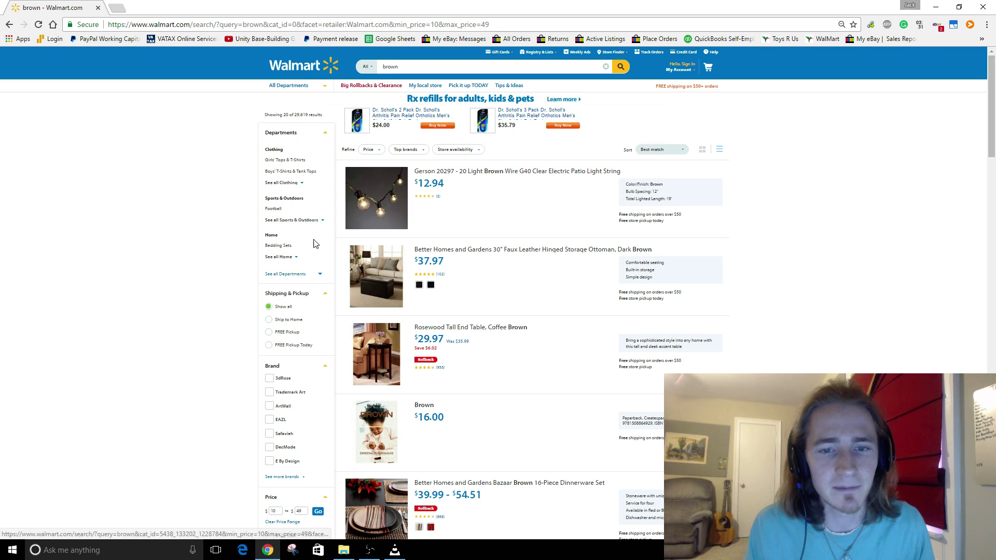
{"action": "scroll", "coordinate": [596, 247], "scroll_direction": "down", "scroll_amount": 15}
{"action": "scroll", "coordinate": [539, 233], "scroll_direction": "down", "scroll_amount": 5}
{"action": "scroll", "coordinate": [540, 249], "scroll_direction": "up", "scroll_amount": 3}
{"action": "scroll", "coordinate": [540, 251], "scroll_direction": "down", "scroll_amount": 10}
{"action": "scroll", "coordinate": [543, 261], "scroll_direction": "up", "scroll_amount": 3}
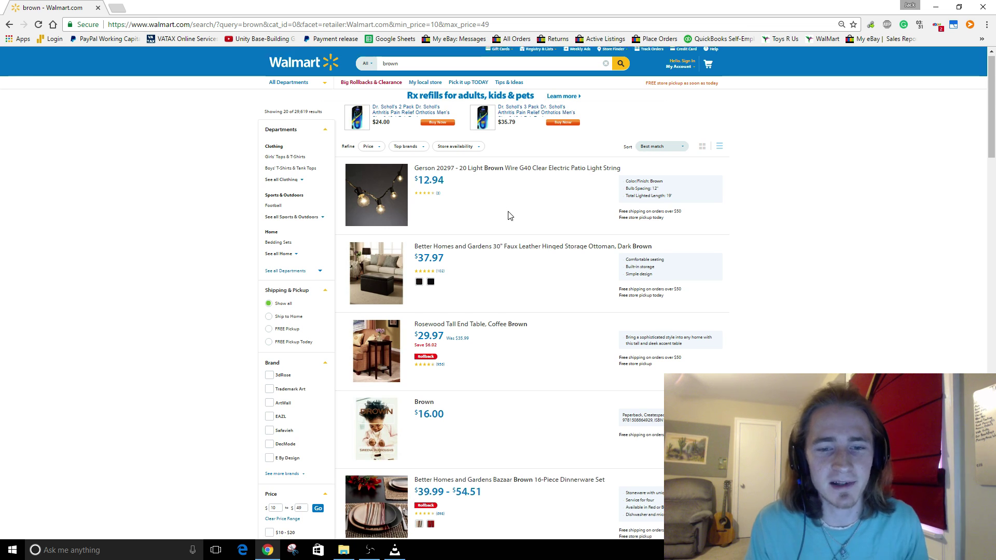
{"action": "scroll", "coordinate": [509, 207], "scroll_direction": "down", "scroll_amount": 15}
{"action": "scroll", "coordinate": [482, 194], "scroll_direction": "down", "scroll_amount": 10}
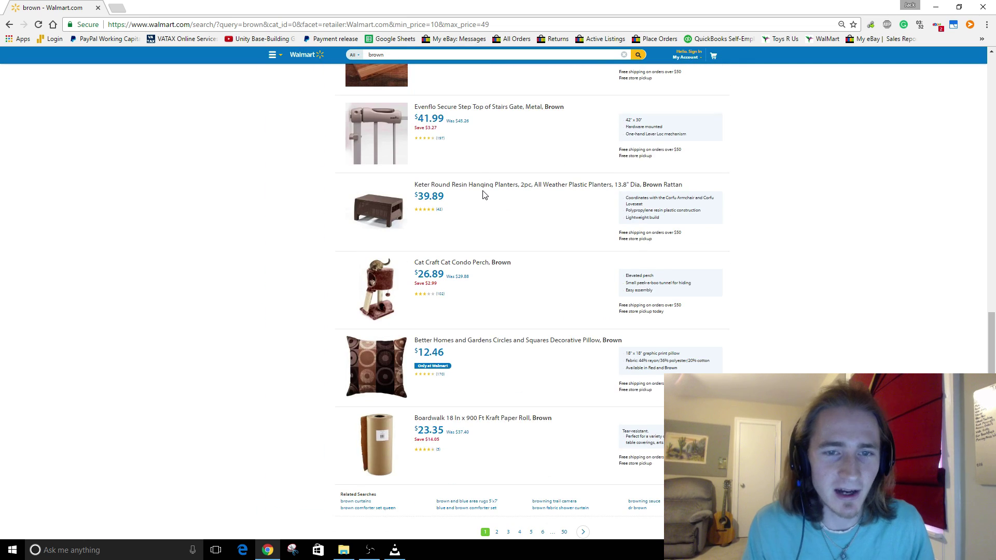
{"action": "scroll", "coordinate": [420, 379], "scroll_direction": "up", "scroll_amount": 3}
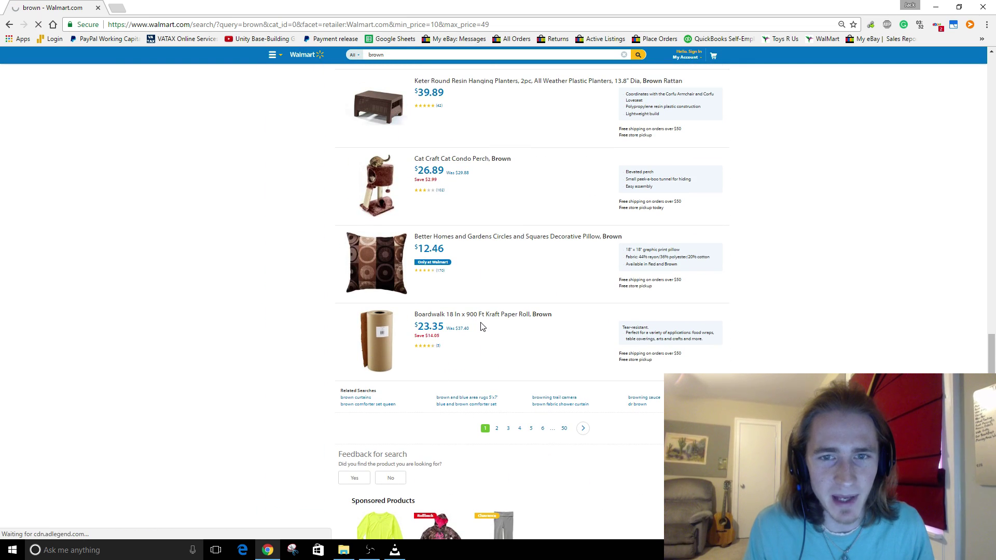
{"action": "scroll", "coordinate": [483, 325], "scroll_direction": "up", "scroll_amount": 3}
{"action": "scroll", "coordinate": [486, 325], "scroll_direction": "up", "scroll_amount": 4}
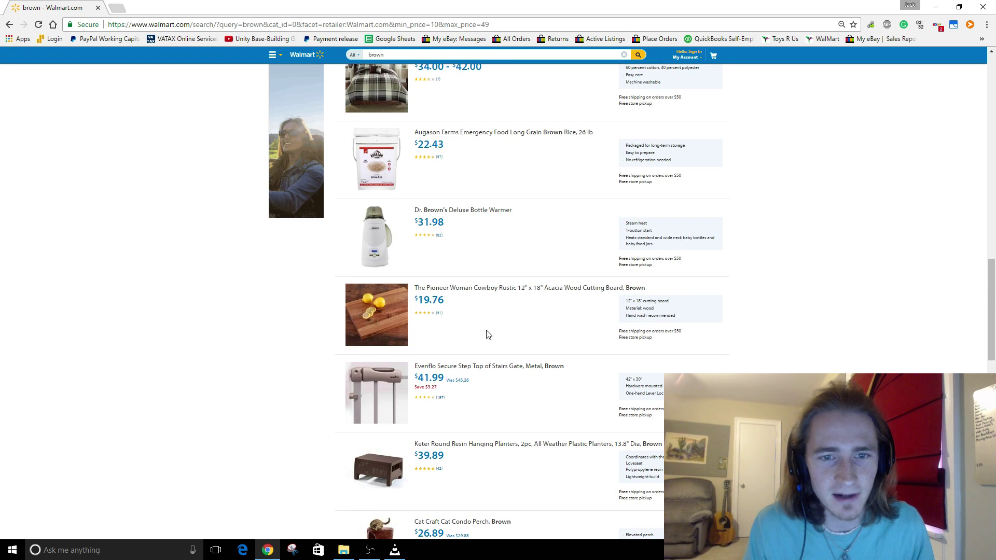
{"action": "scroll", "coordinate": [499, 319], "scroll_direction": "up", "scroll_amount": 5}
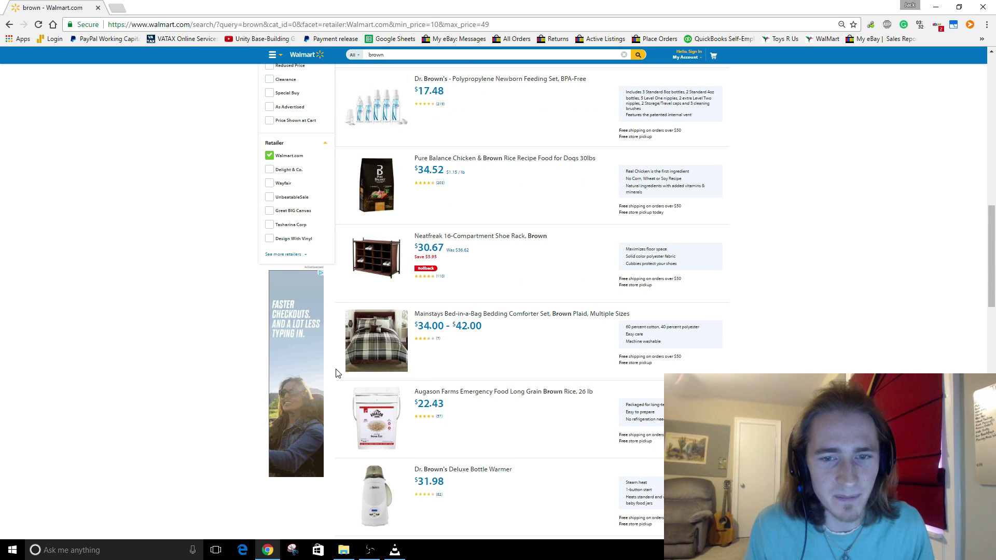
{"action": "scroll", "coordinate": [493, 332], "scroll_direction": "up", "scroll_amount": 3}
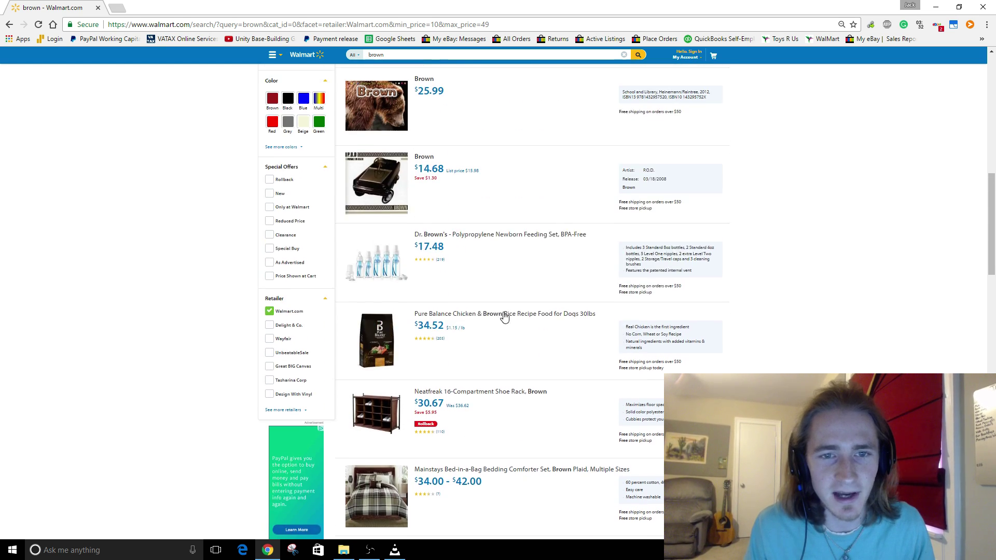
{"action": "scroll", "coordinate": [485, 289], "scroll_direction": "up", "scroll_amount": 3}
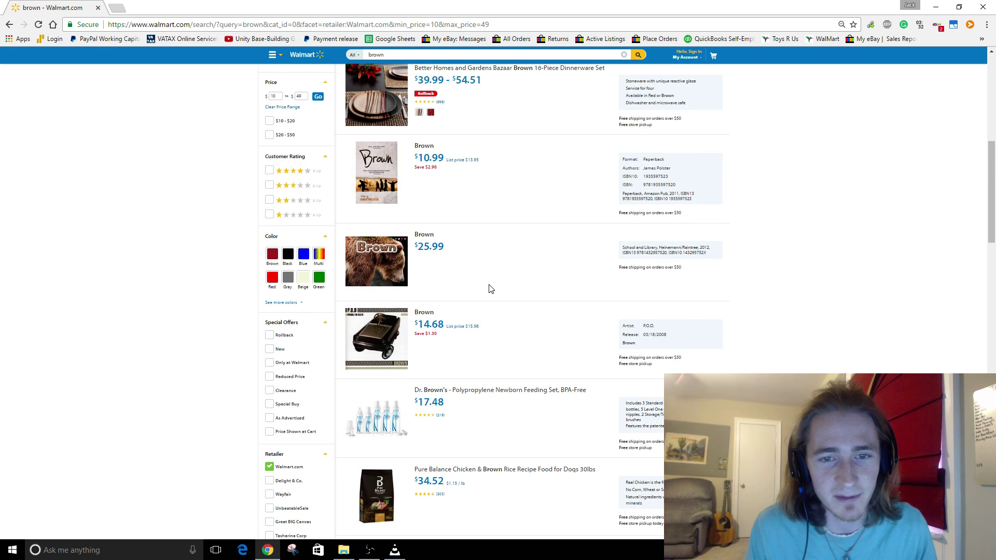
{"action": "scroll", "coordinate": [490, 288], "scroll_direction": "up", "scroll_amount": 2}
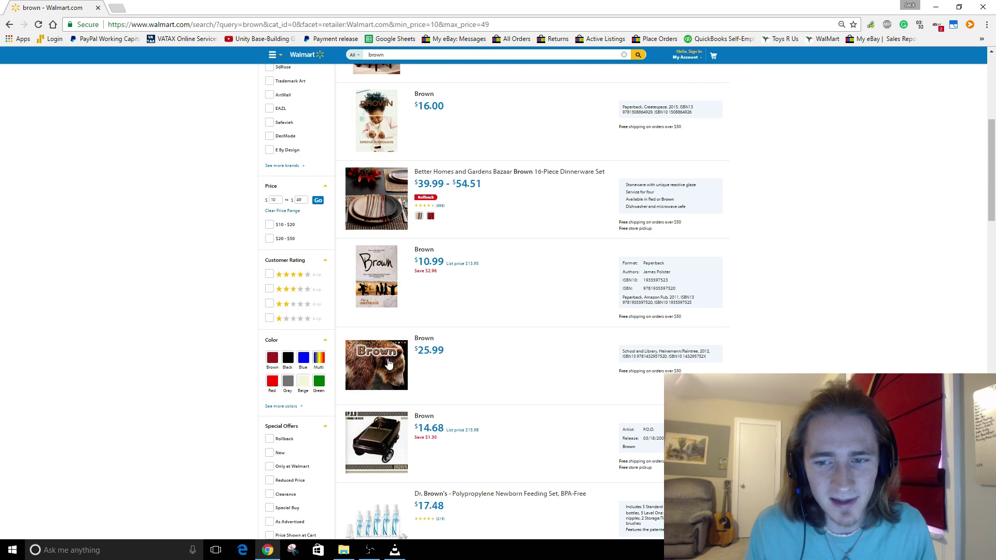
{"action": "scroll", "coordinate": [514, 223], "scroll_direction": "down", "scroll_amount": 1}
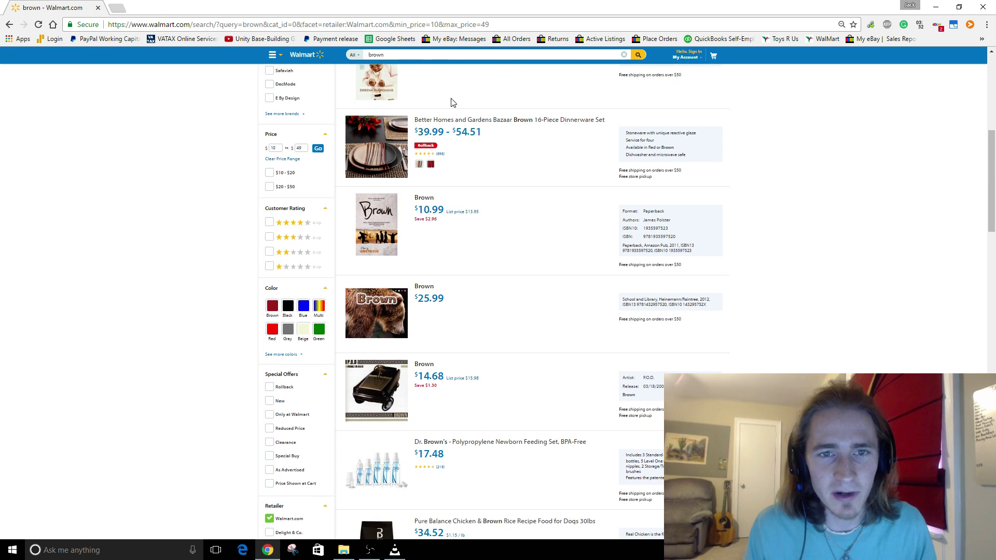
{"action": "scroll", "coordinate": [493, 306], "scroll_direction": "down", "scroll_amount": 8}
{"action": "scroll", "coordinate": [511, 273], "scroll_direction": "down", "scroll_amount": 13}
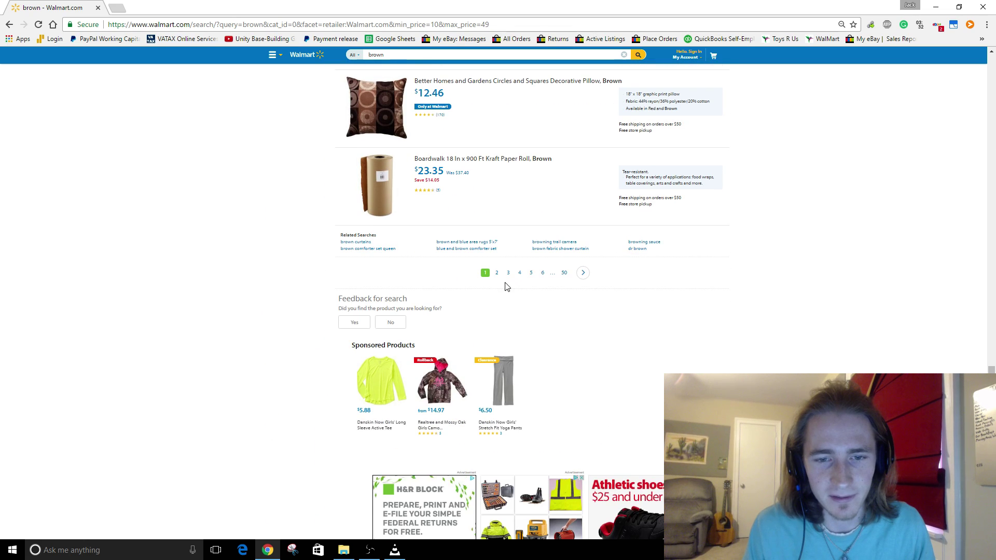
Step: Page through the filtered brown results to pages 4 and 6
{"action": "left_click", "coordinate": [521, 274]}
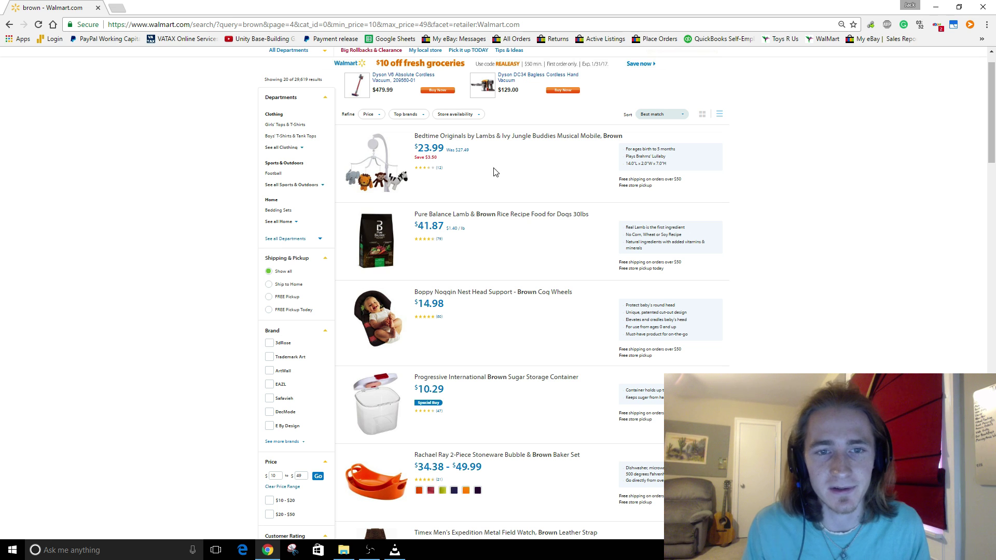
{"action": "scroll", "coordinate": [493, 172], "scroll_direction": "down", "scroll_amount": 7}
{"action": "scroll", "coordinate": [440, 215], "scroll_direction": "down", "scroll_amount": 6}
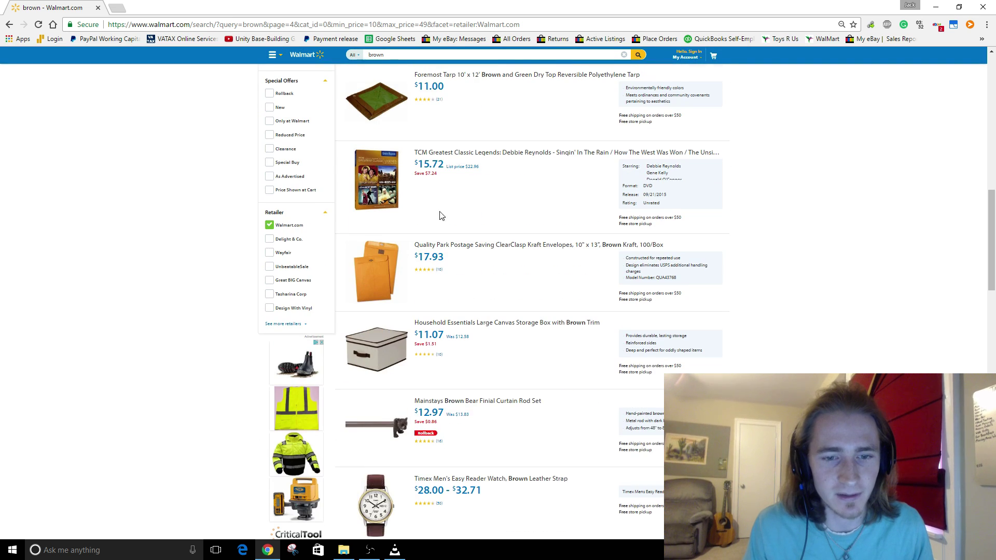
{"action": "scroll", "coordinate": [506, 203], "scroll_direction": "down", "scroll_amount": 6}
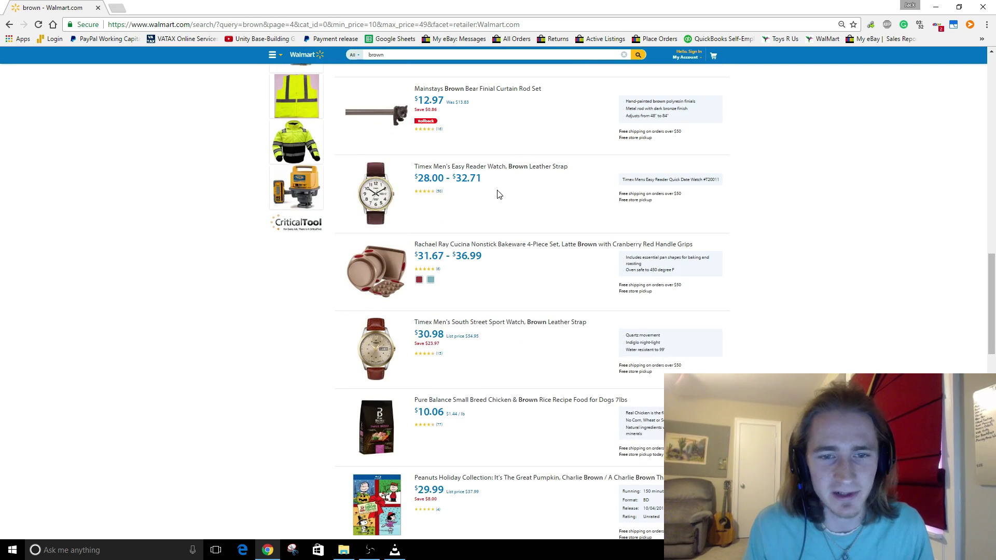
{"action": "scroll", "coordinate": [497, 194], "scroll_direction": "down", "scroll_amount": 10}
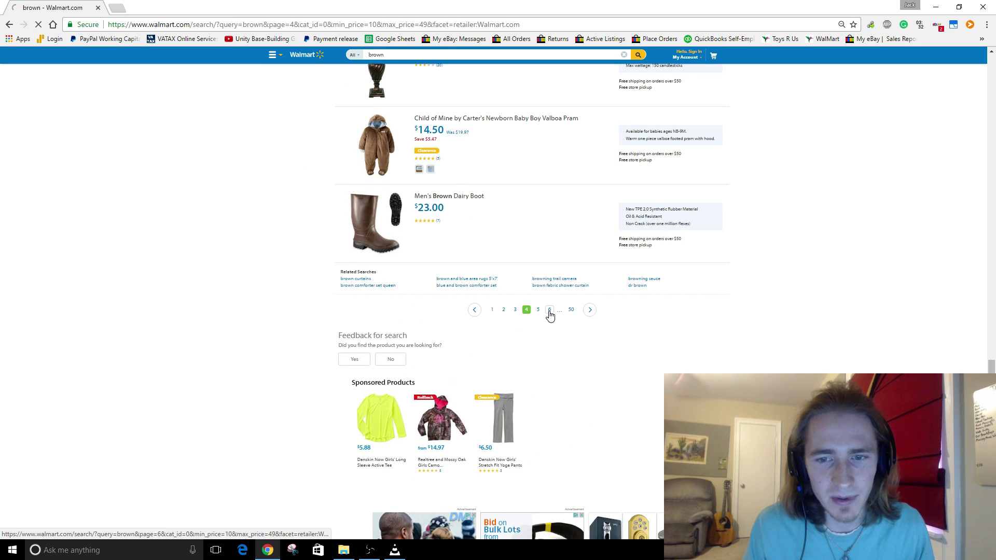
{"action": "left_click", "coordinate": [549, 310]}
{"action": "scroll", "coordinate": [536, 237], "scroll_direction": "down", "scroll_amount": 20}
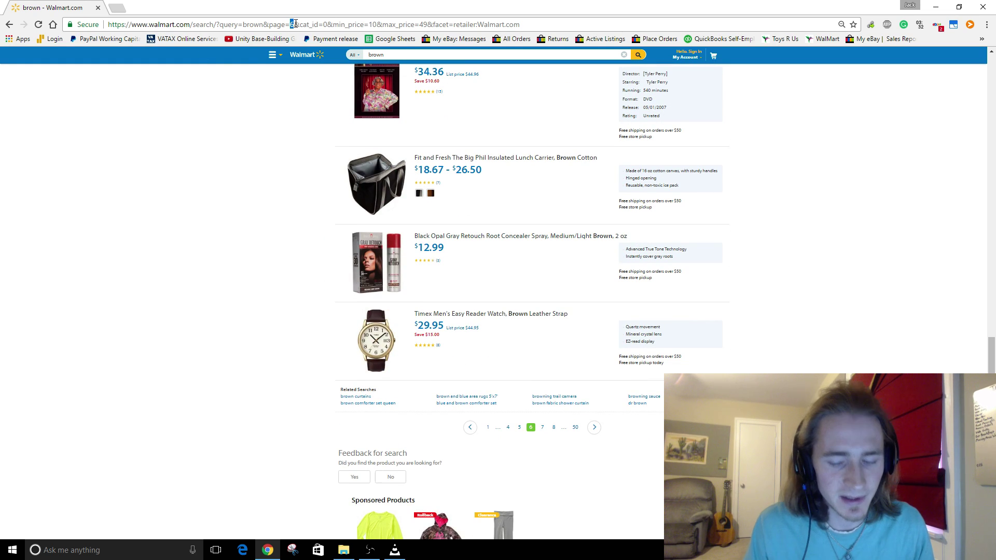
Step: Jump ahead to results page 42, then open page 44 and scroll its listings
{"action": "type", "text": "4"}
{"action": "key", "text": "Return"}
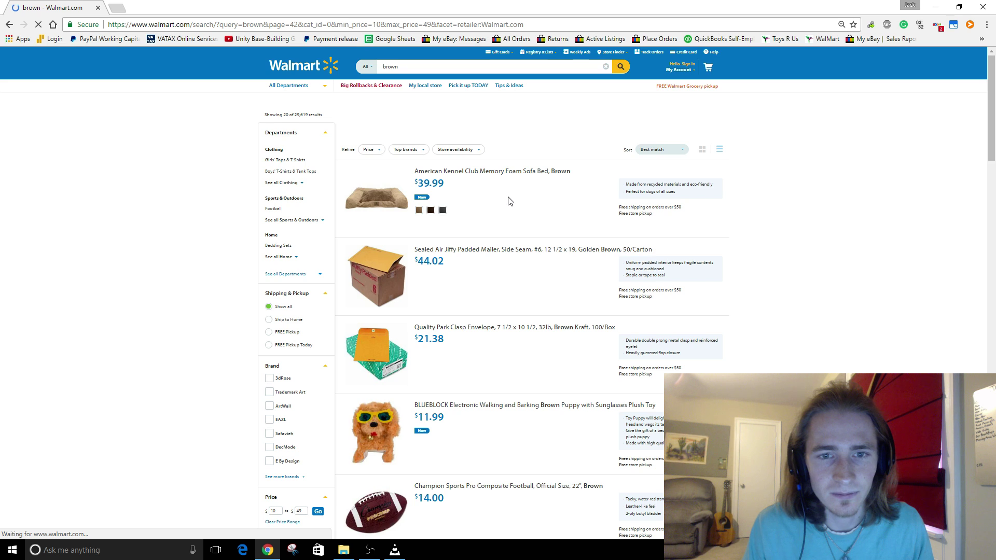
{"action": "scroll", "coordinate": [509, 202], "scroll_direction": "down", "scroll_amount": 13}
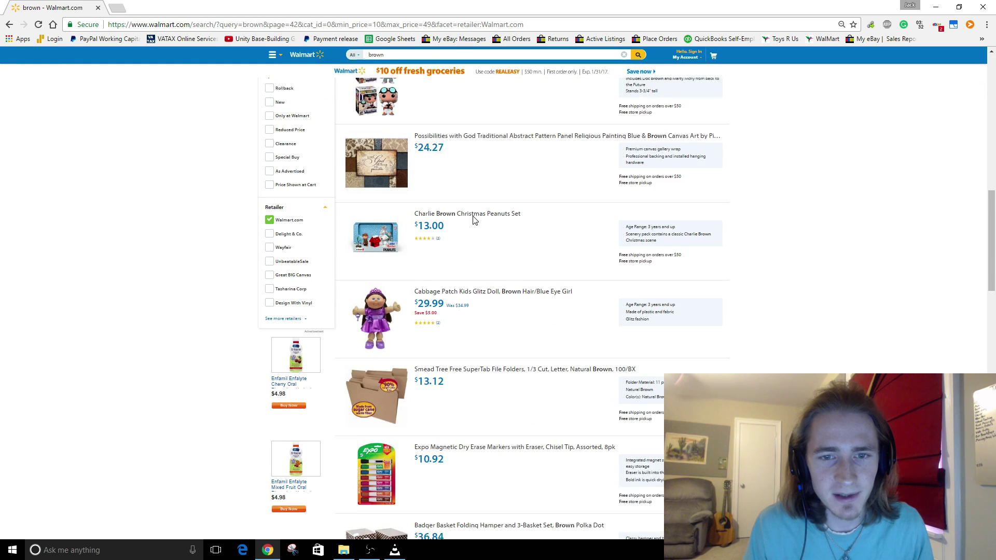
{"action": "scroll", "coordinate": [493, 201], "scroll_direction": "down", "scroll_amount": 4}
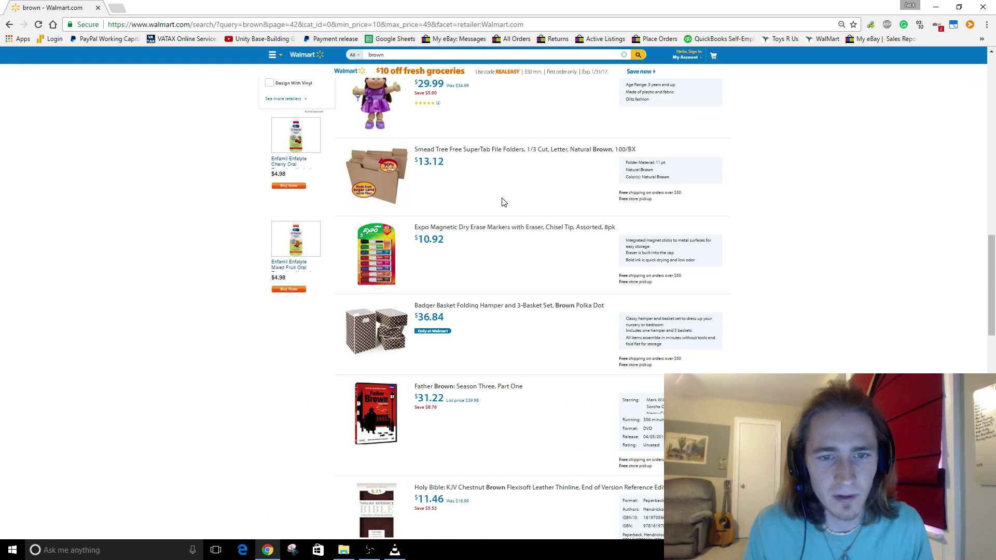
{"action": "scroll", "coordinate": [503, 202], "scroll_direction": "down", "scroll_amount": 10}
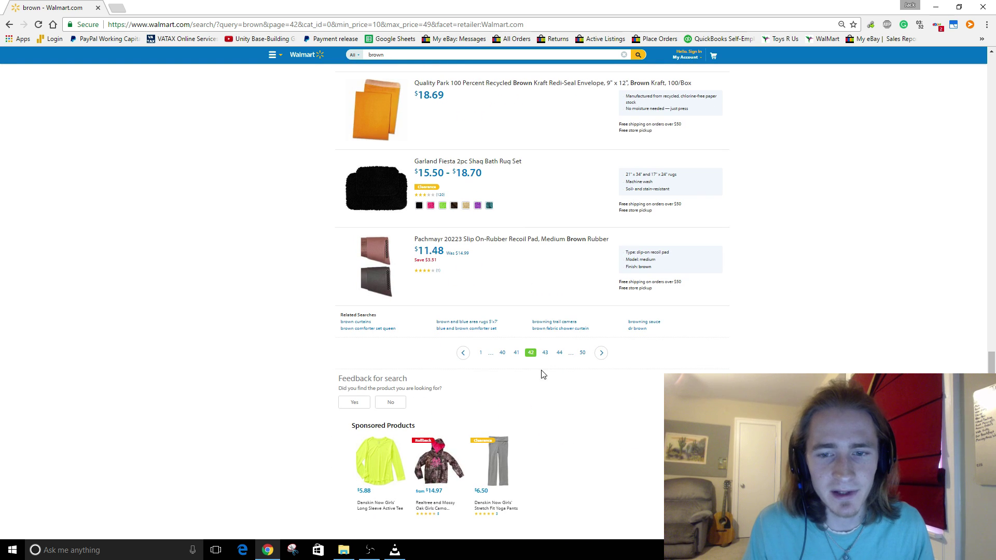
{"action": "left_click", "coordinate": [559, 353]}
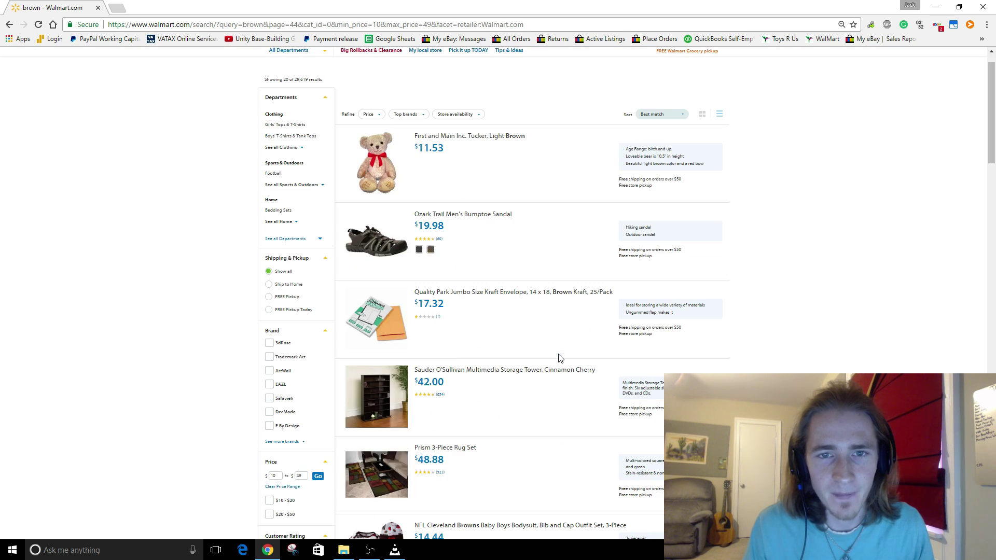
{"action": "scroll", "coordinate": [554, 280], "scroll_direction": "down", "scroll_amount": 1}
{"action": "scroll", "coordinate": [554, 280], "scroll_direction": "down", "scroll_amount": 17}
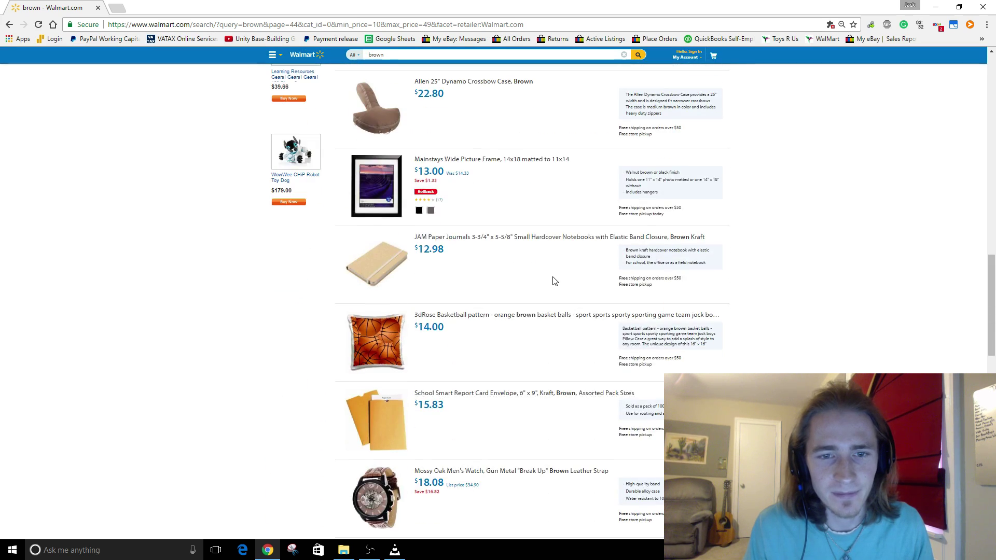
{"action": "scroll", "coordinate": [554, 280], "scroll_direction": "up", "scroll_amount": 9}
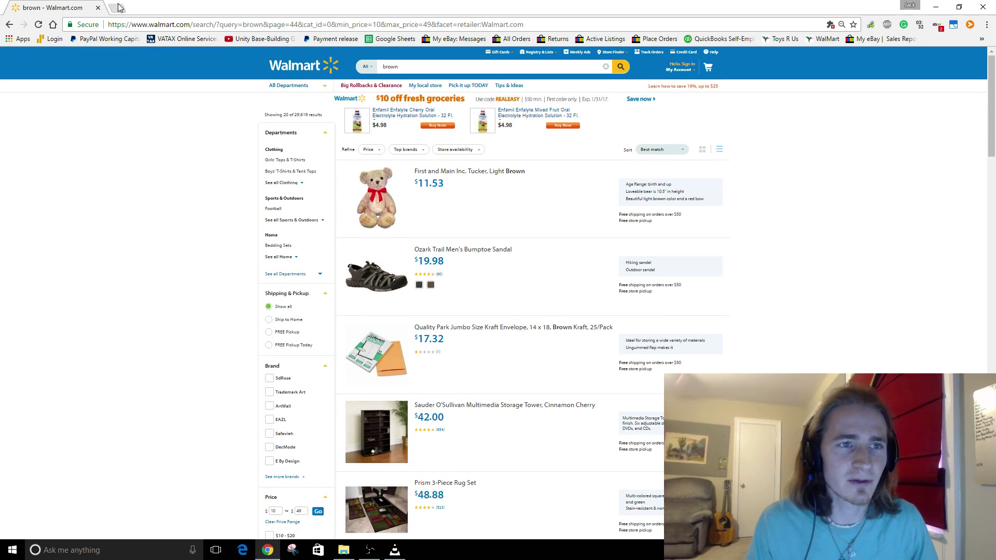
Step: Open the Walmart home page in a new tab
{"action": "left_click", "coordinate": [118, 8]}
{"action": "type", "text": "walmart.c"}
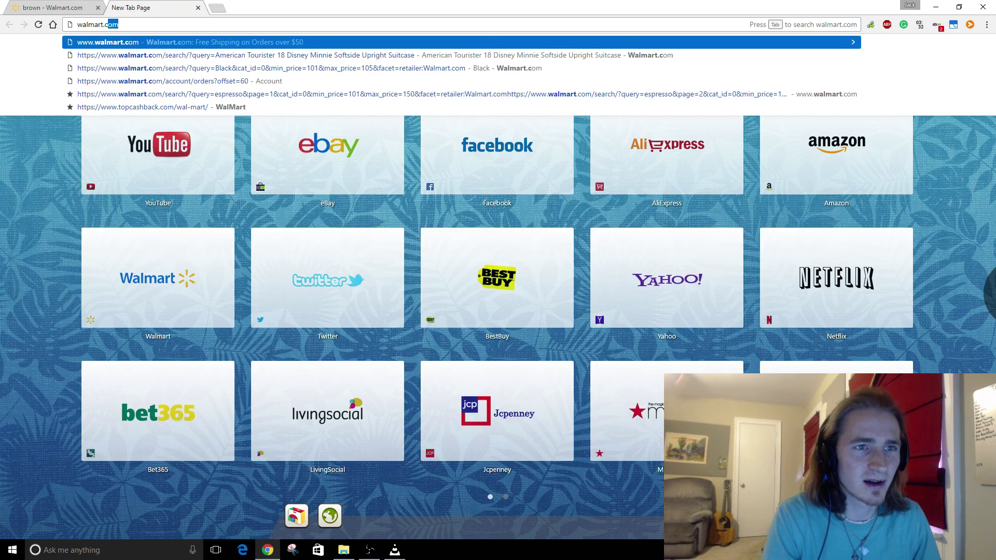
{"action": "key", "text": "Return"}
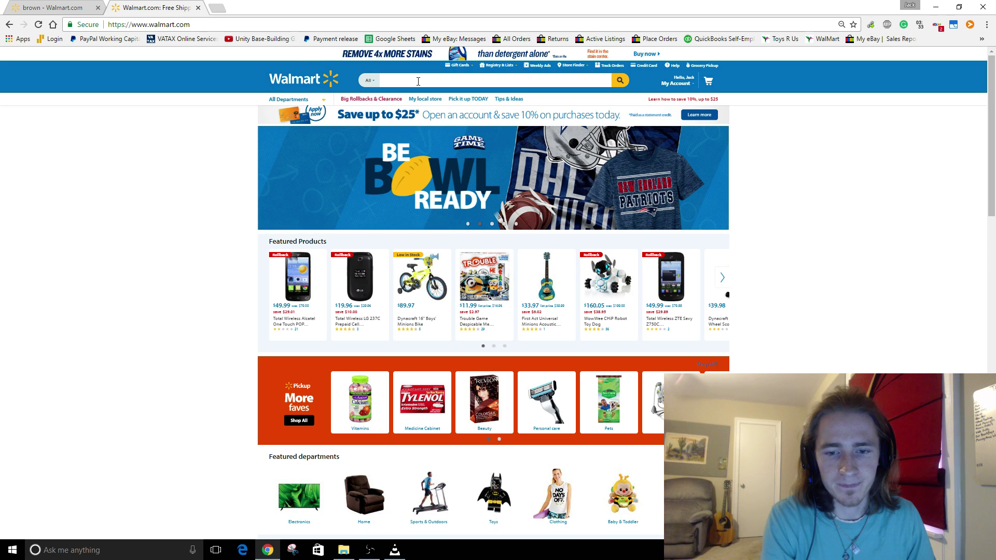
Step: Search Walmart for 'cover' and go to results page 6
{"action": "type", "text": "cover"}
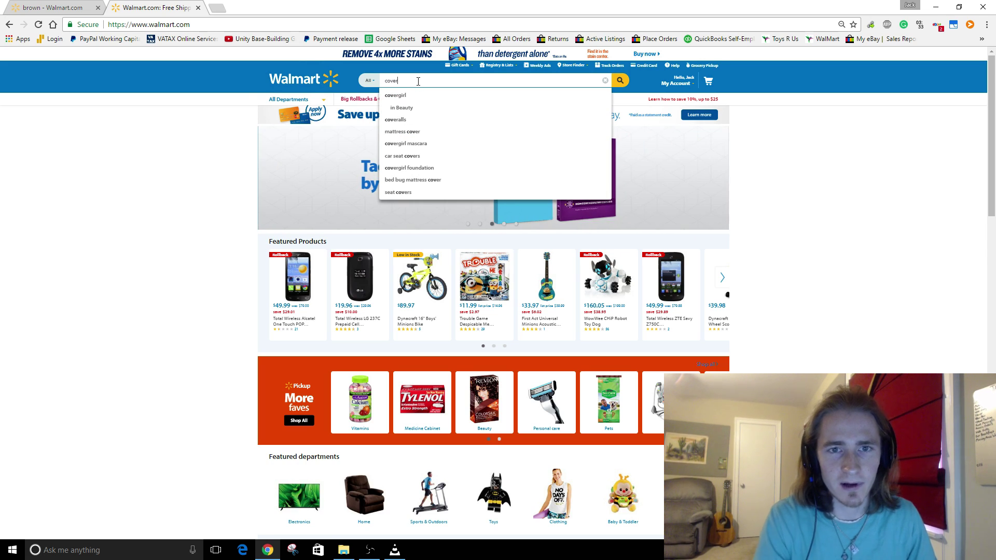
{"action": "key", "text": "Return"}
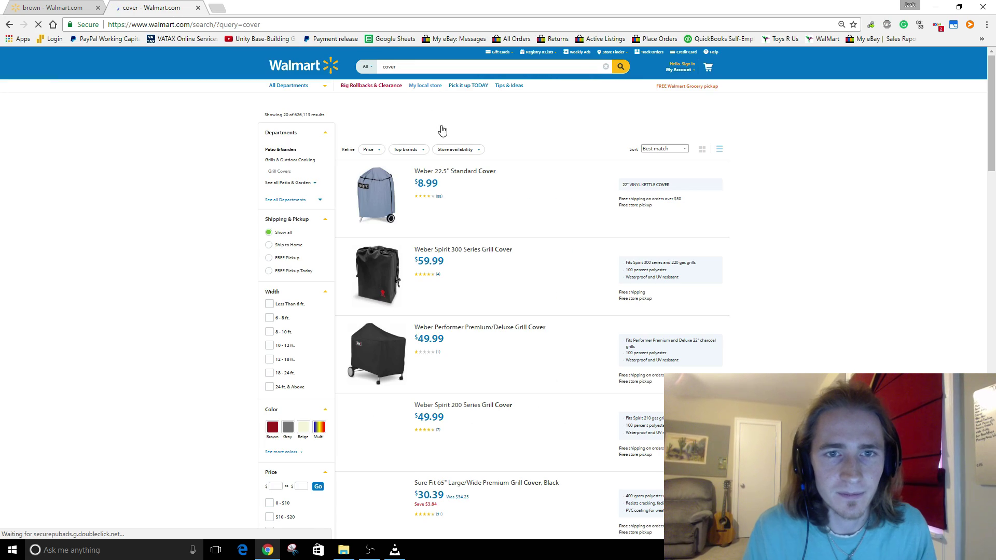
{"action": "scroll", "coordinate": [549, 192], "scroll_direction": "down", "scroll_amount": 4}
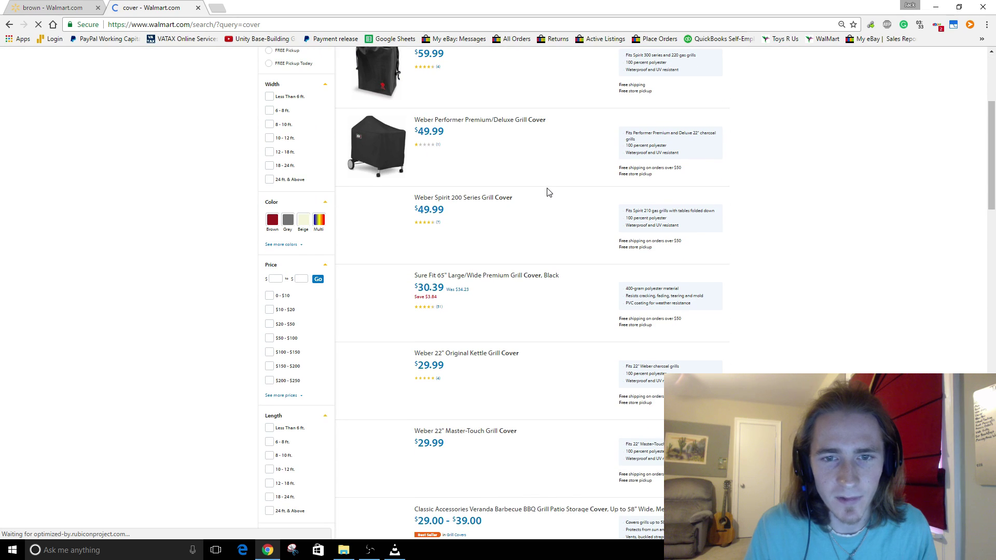
{"action": "scroll", "coordinate": [549, 193], "scroll_direction": "down", "scroll_amount": 15}
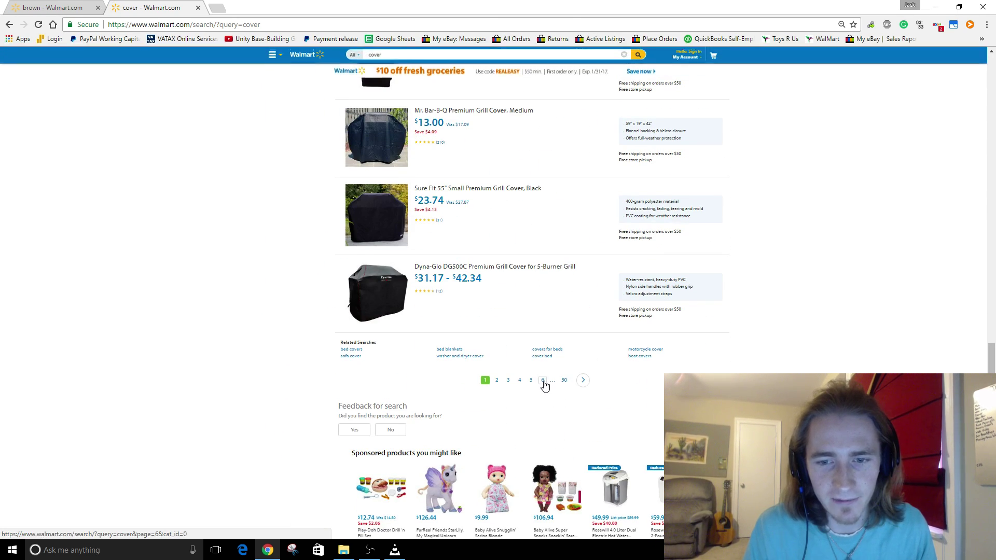
{"action": "left_click", "coordinate": [543, 381]}
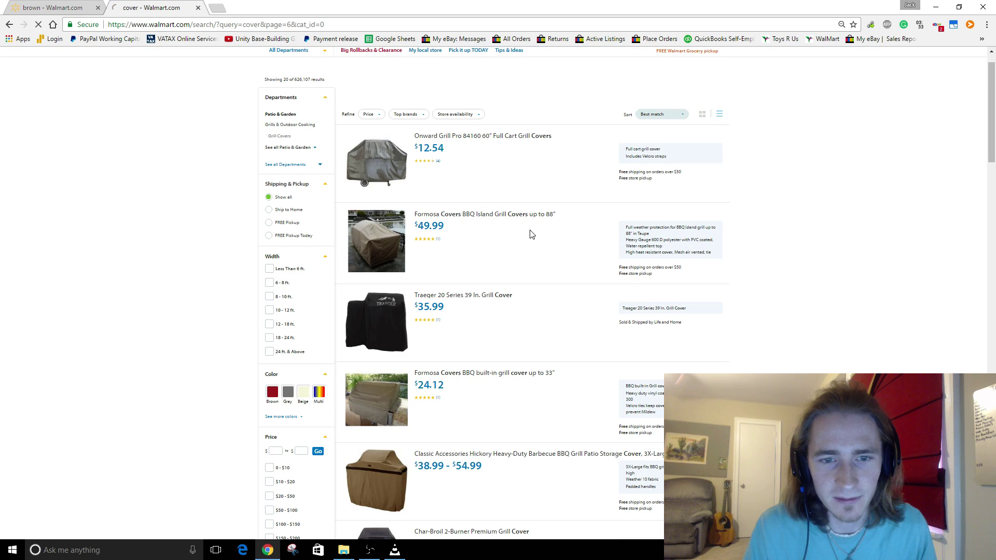
{"action": "scroll", "coordinate": [531, 234], "scroll_direction": "down", "scroll_amount": 20}
{"action": "scroll", "coordinate": [539, 236], "scroll_direction": "up", "scroll_amount": 6}
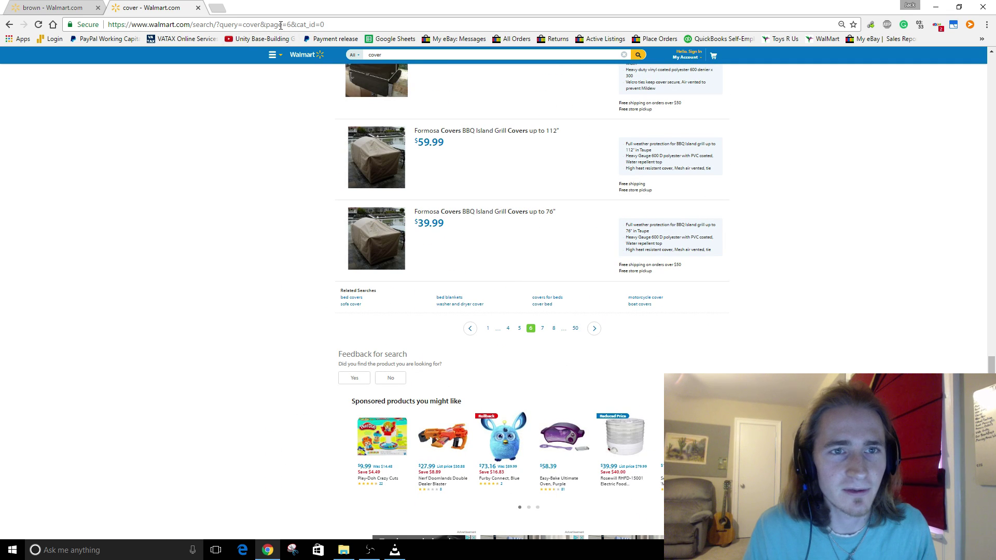
Step: Change the page number in the URL to 34 and scroll through those cover results
{"action": "key", "text": "BackSpace"}
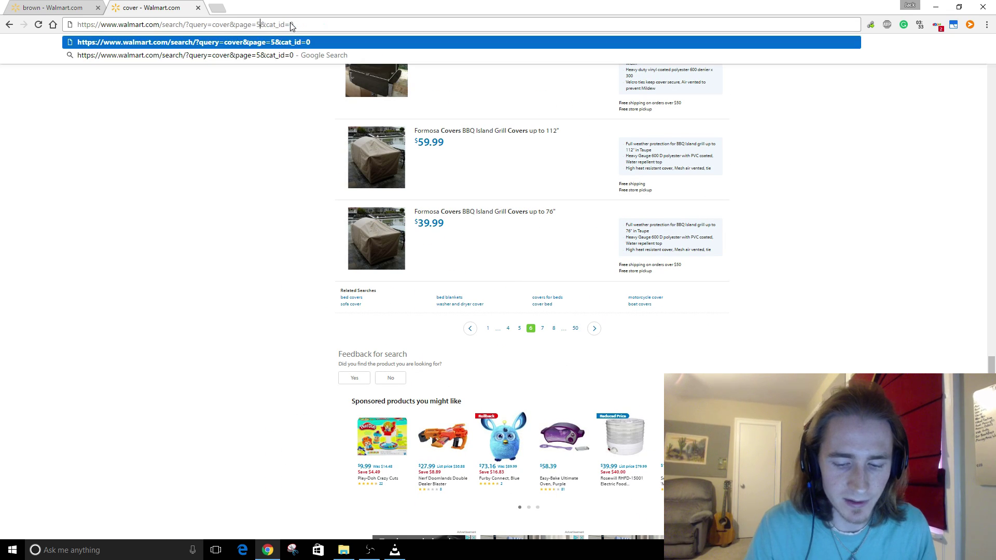
{"action": "type", "text": "34"}
{"action": "key", "text": "Return"}
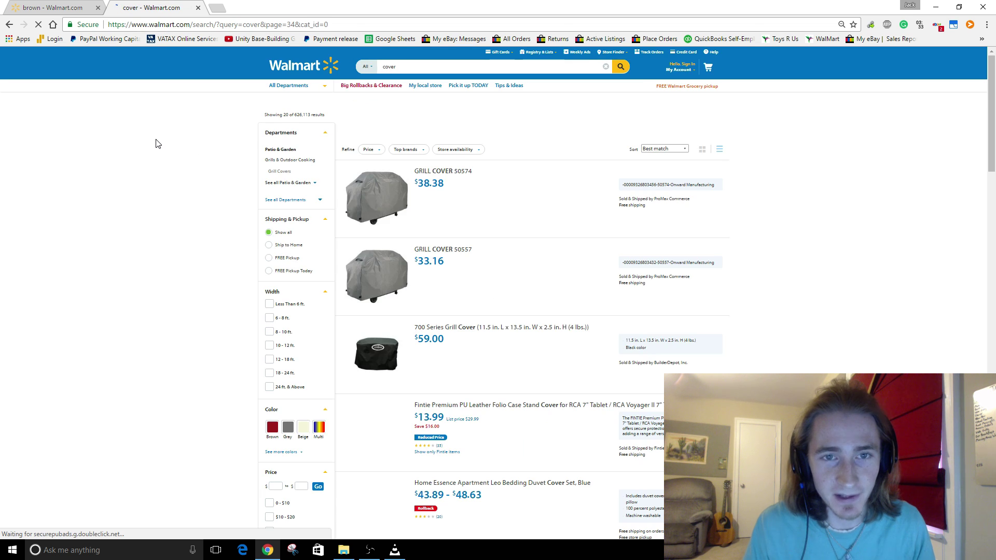
{"action": "scroll", "coordinate": [517, 216], "scroll_direction": "down", "scroll_amount": 20}
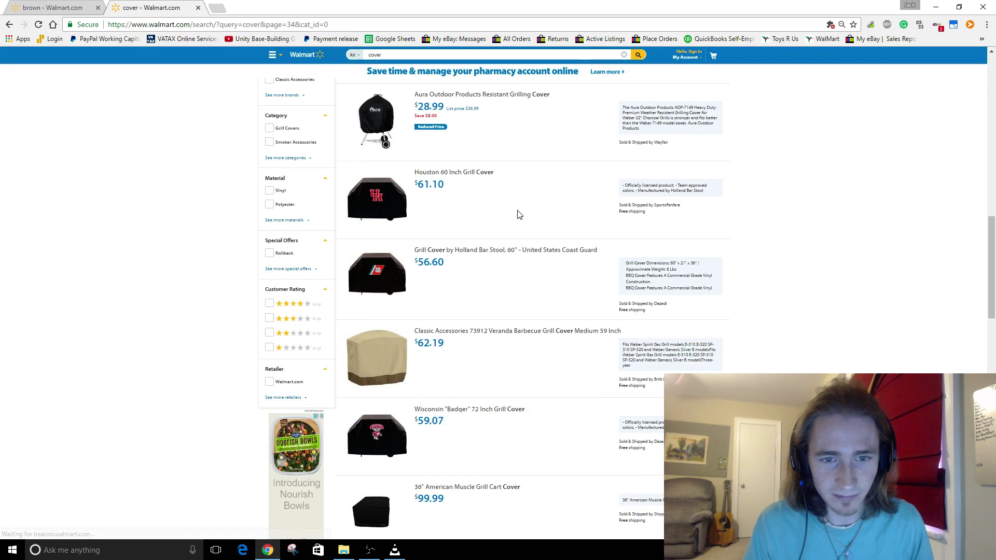
{"action": "scroll", "coordinate": [519, 215], "scroll_direction": "down", "scroll_amount": 8}
{"action": "scroll", "coordinate": [521, 221], "scroll_direction": "up", "scroll_amount": 20}
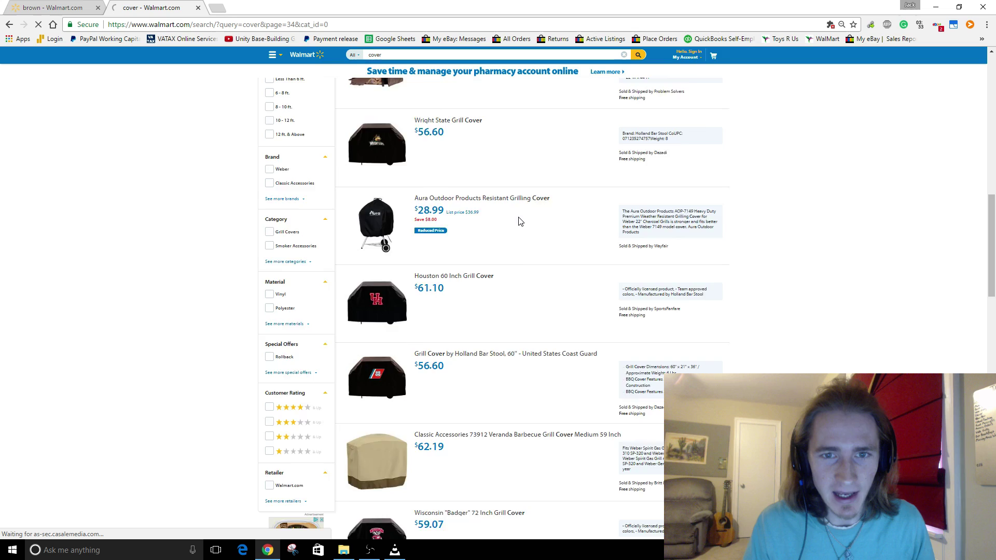
{"action": "scroll", "coordinate": [521, 226], "scroll_direction": "up", "scroll_amount": 1}
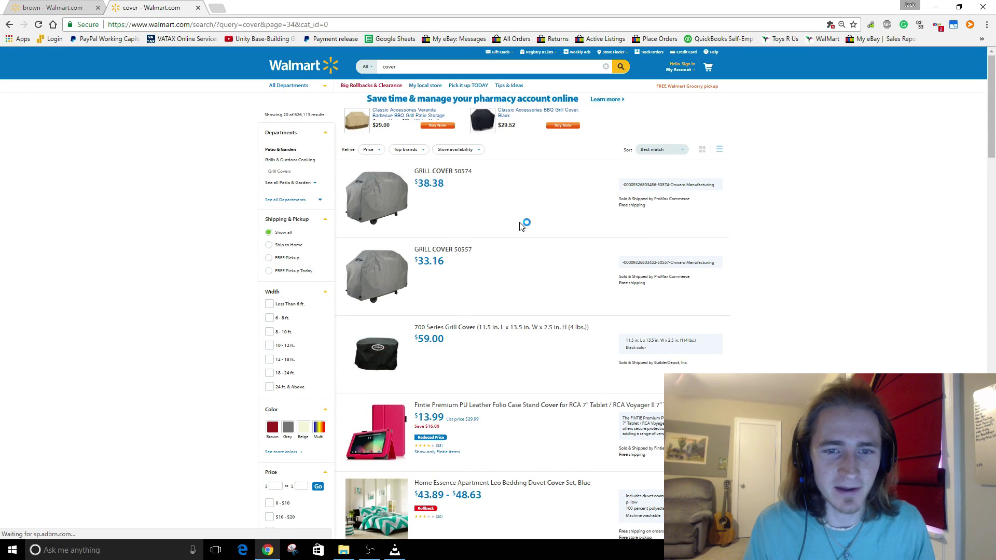
{"action": "scroll", "coordinate": [521, 224], "scroll_direction": "down", "scroll_amount": 20}
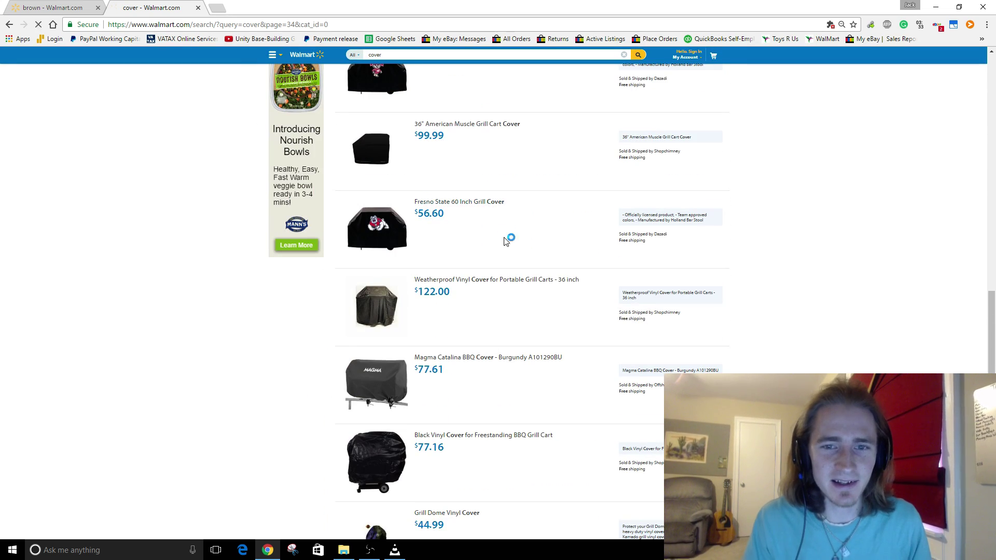
{"action": "scroll", "coordinate": [490, 224], "scroll_direction": "down", "scroll_amount": 7}
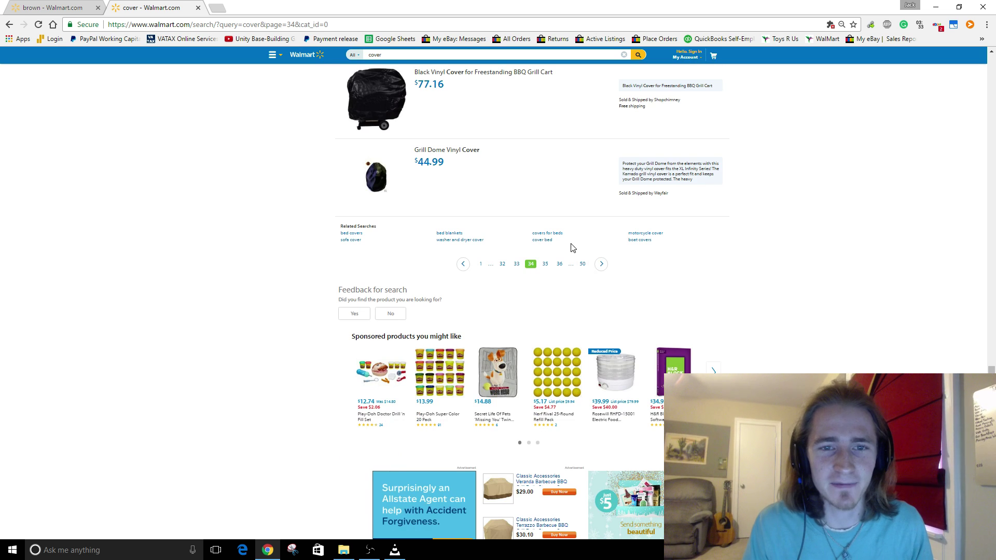
{"action": "scroll", "coordinate": [572, 248], "scroll_direction": "up", "scroll_amount": 7}
{"action": "scroll", "coordinate": [572, 255], "scroll_direction": "up", "scroll_amount": 10}
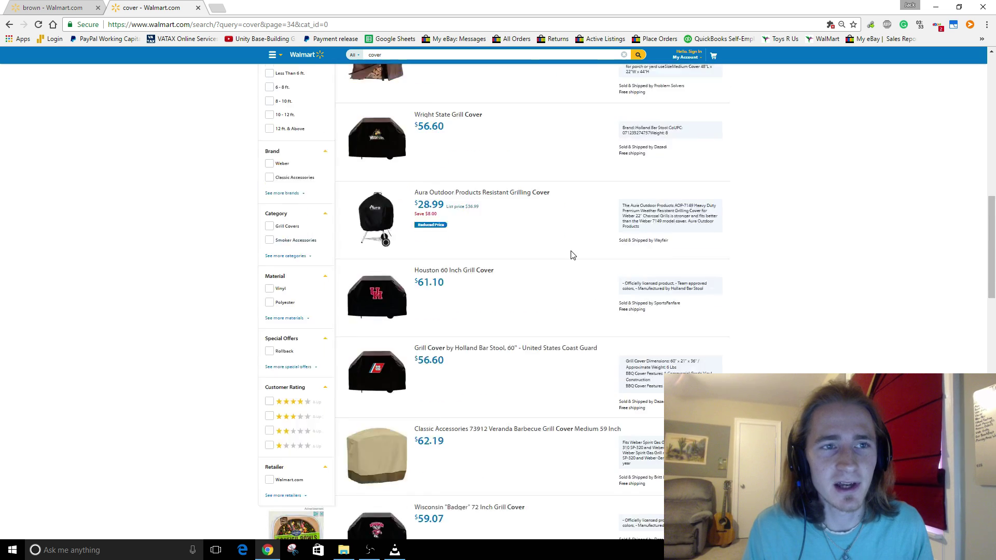
{"action": "scroll", "coordinate": [560, 244], "scroll_direction": "up", "scroll_amount": 10}
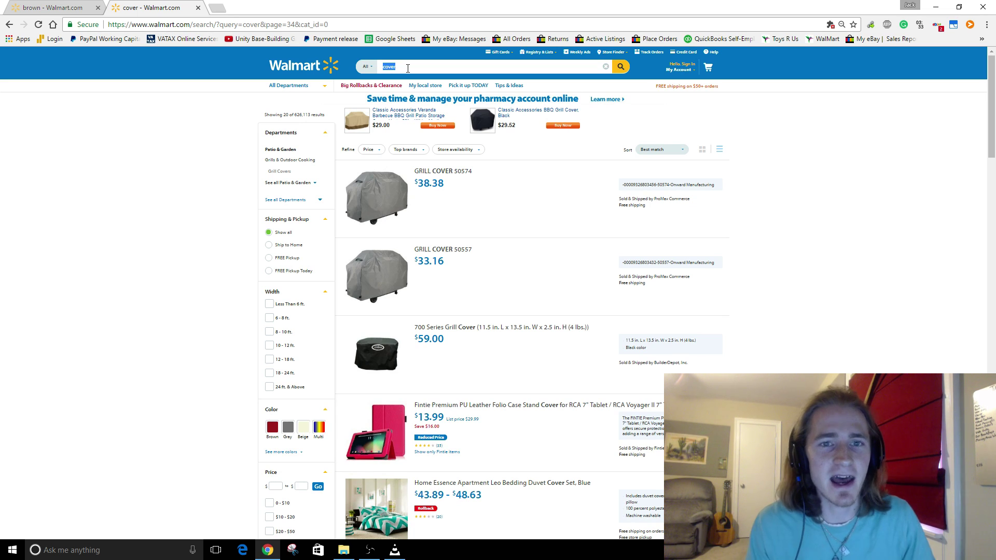
Step: Select the Ziploc WeatherShield Storage Box, Large title in eBay All Orders, then close that tab
{"action": "left_click", "coordinate": [219, 11]}
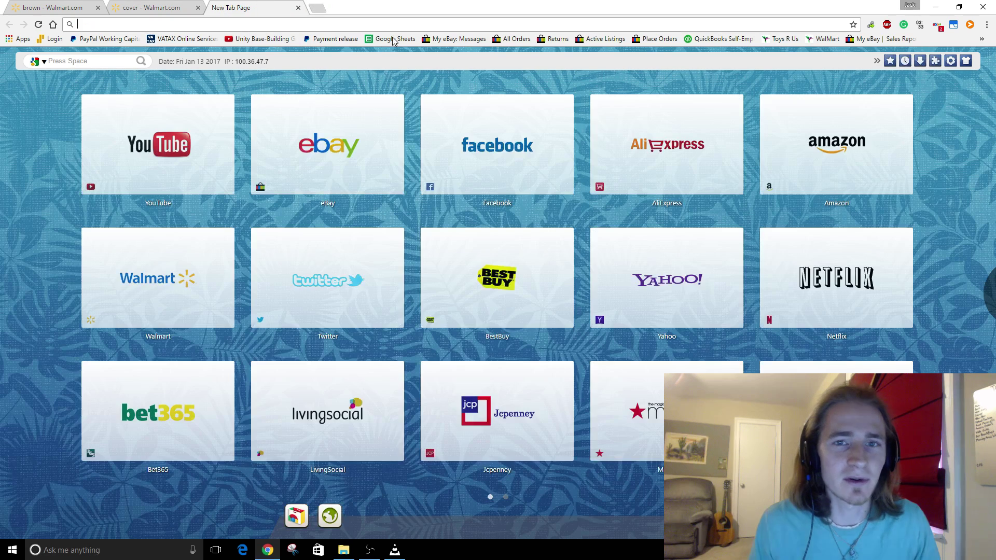
{"action": "left_click", "coordinate": [511, 39]}
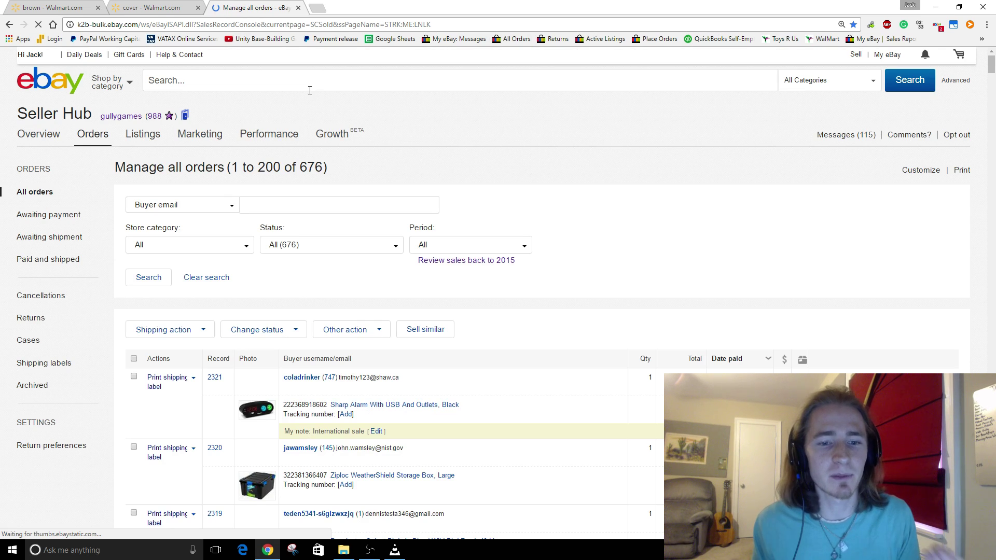
{"action": "scroll", "coordinate": [322, 207], "scroll_direction": "down", "scroll_amount": 5}
{"action": "left_click_drag", "start_coordinate": [330, 216], "coordinate": [457, 217]}
{"action": "key", "text": "ctrl+c"}
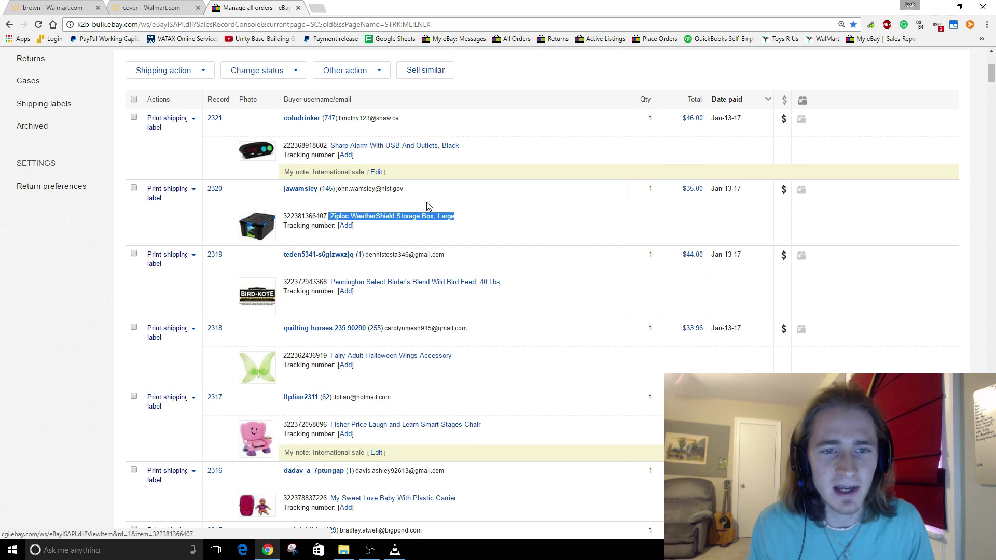
{"action": "left_click", "coordinate": [299, 8]}
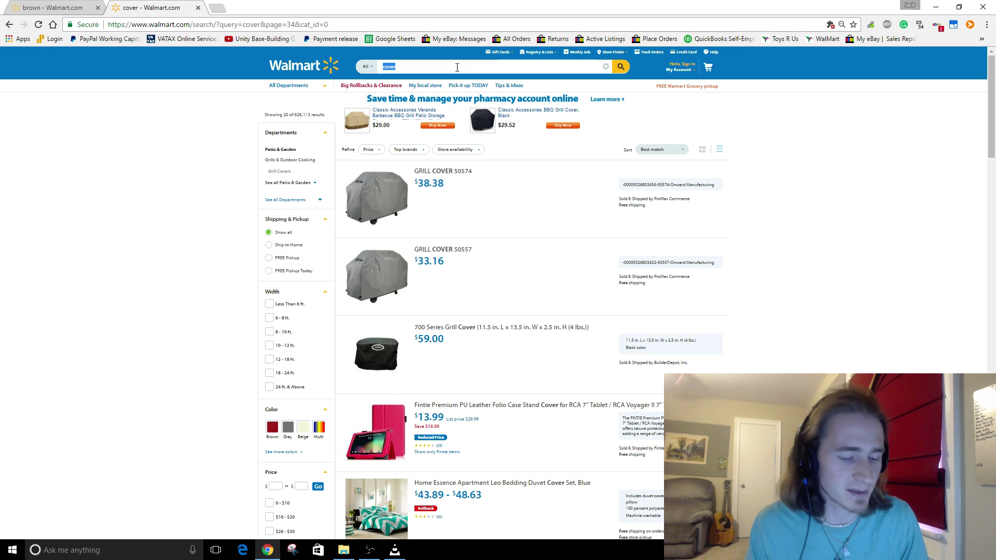
Step: Paste 'Ziploc WeatherShield Storage Box, Large' into Walmart search, run it, and scroll the results
{"action": "key", "text": "ctrl+v"}
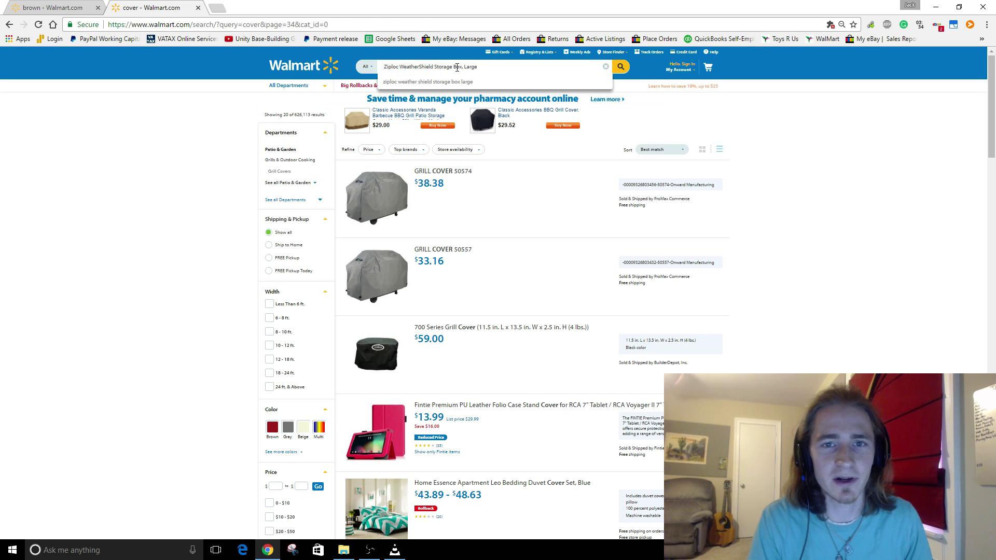
{"action": "key", "text": "Return"}
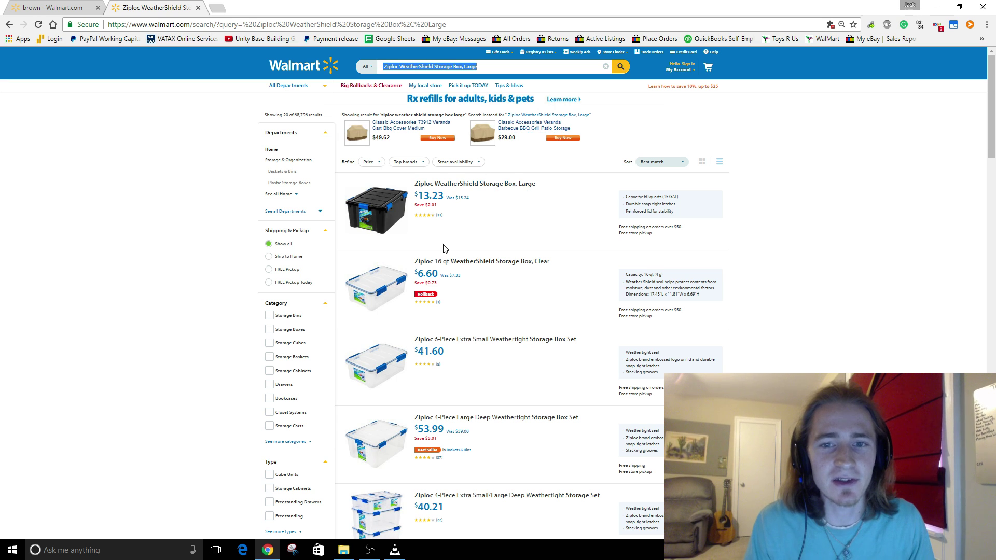
{"action": "double_click", "coordinate": [435, 68]}
{"action": "left_click", "coordinate": [424, 69]}
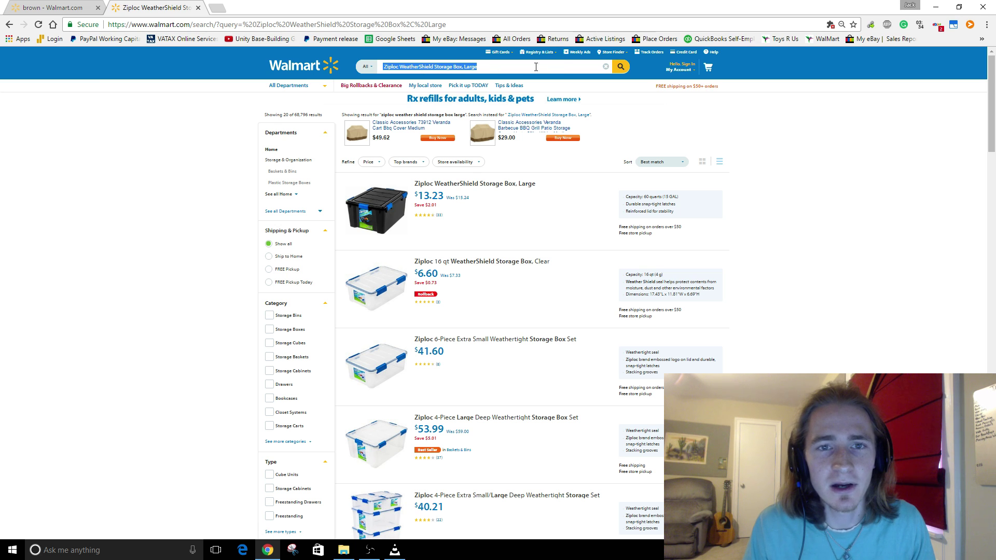
{"action": "left_click", "coordinate": [195, 207]}
{"action": "scroll", "coordinate": [207, 229], "scroll_direction": "down", "scroll_amount": 15}
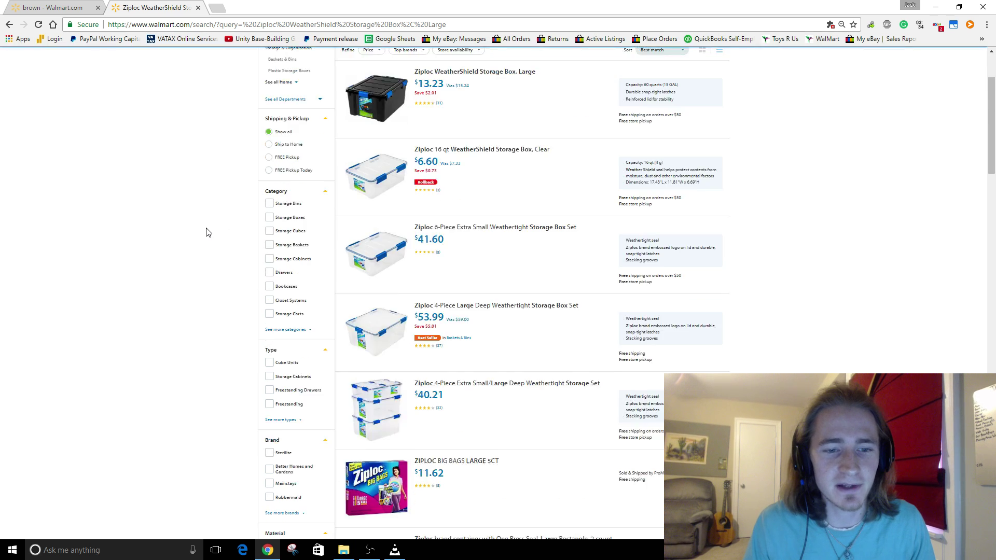
Step: Limit the Ziploc results to Walmart.com as seller and $10–$49, then scroll to the pagination
{"action": "scroll", "coordinate": [206, 233], "scroll_direction": "down", "scroll_amount": 9}
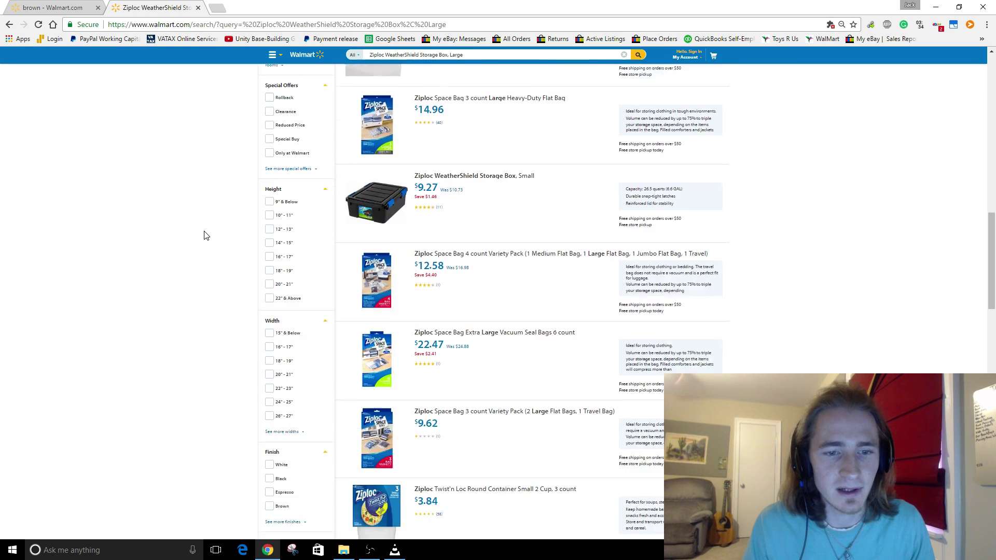
{"action": "left_click", "coordinate": [270, 217]}
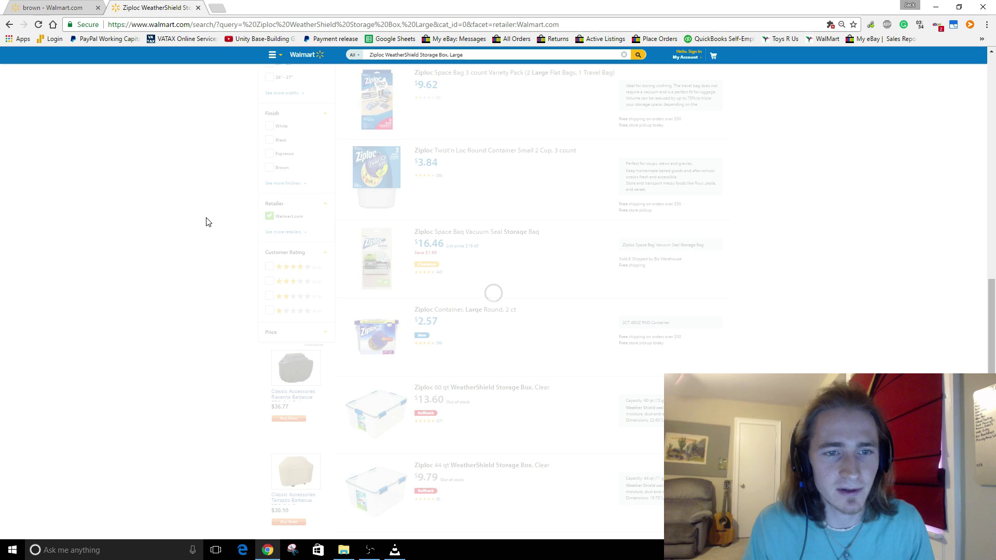
{"action": "scroll", "coordinate": [208, 222], "scroll_direction": "down", "scroll_amount": 12}
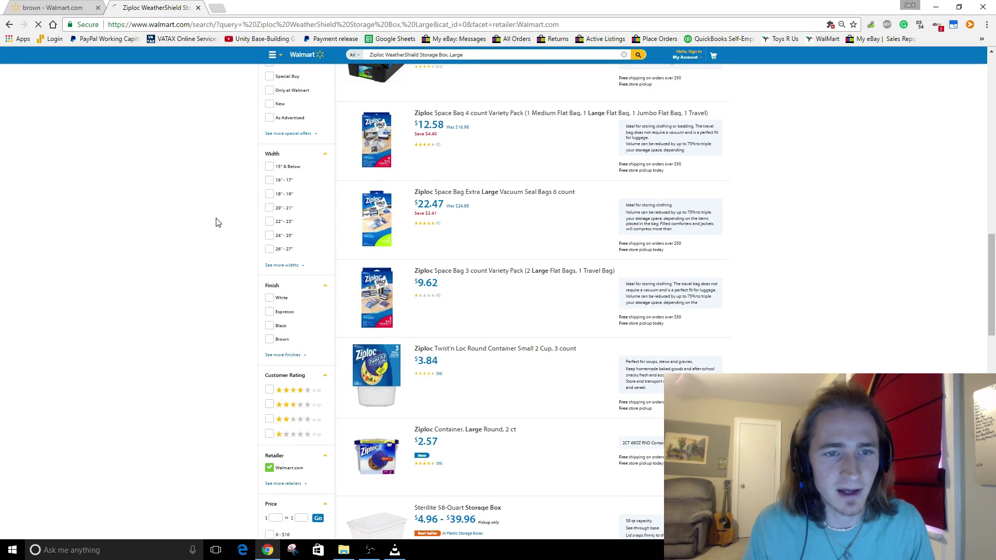
{"action": "scroll", "coordinate": [254, 231], "scroll_direction": "up", "scroll_amount": 15}
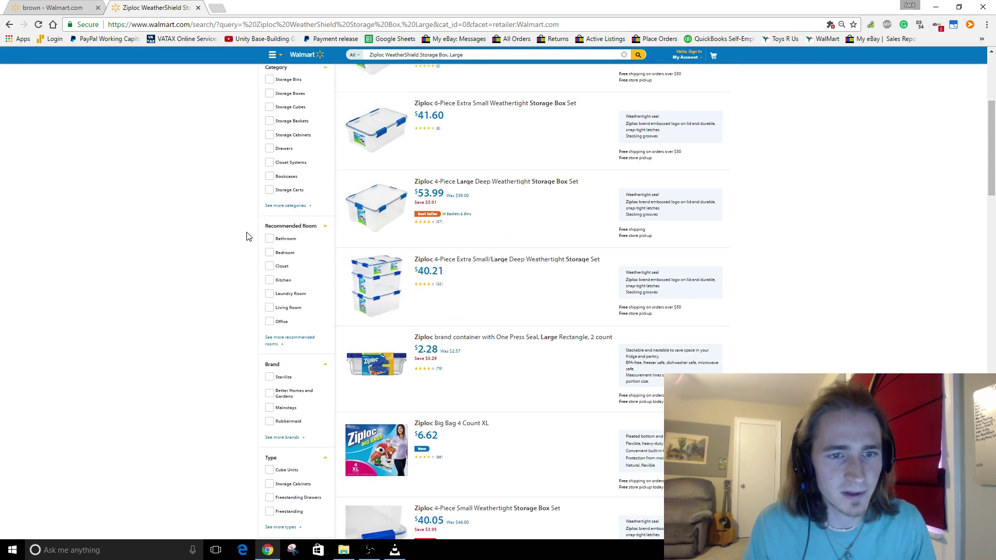
{"action": "scroll", "coordinate": [247, 237], "scroll_direction": "down", "scroll_amount": 20}
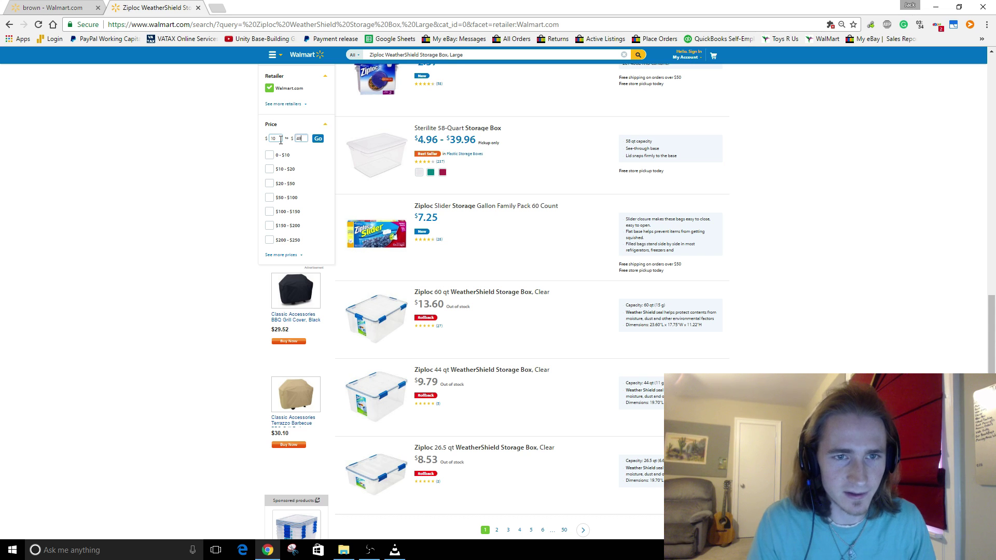
{"action": "key", "text": "Return"}
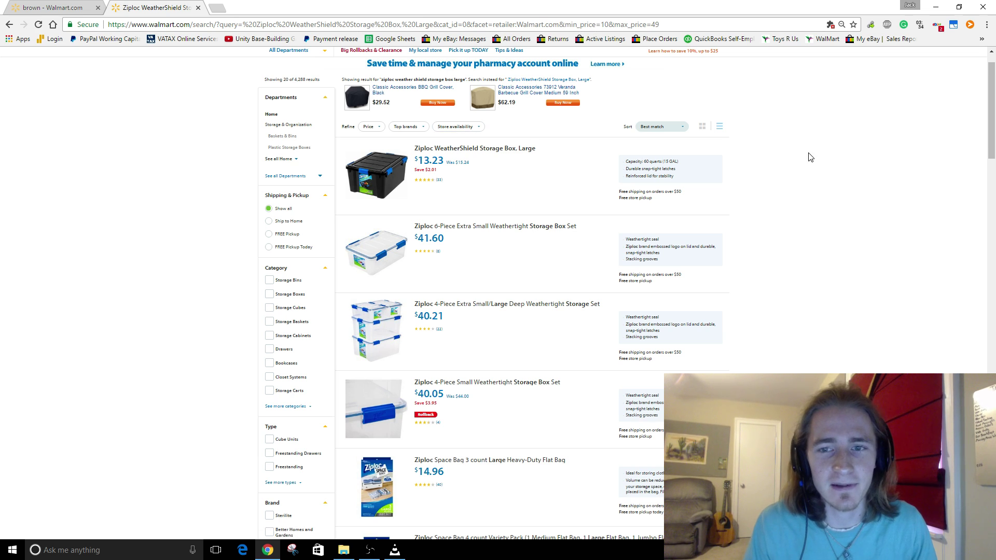
{"action": "scroll", "coordinate": [462, 176], "scroll_direction": "down", "scroll_amount": 20}
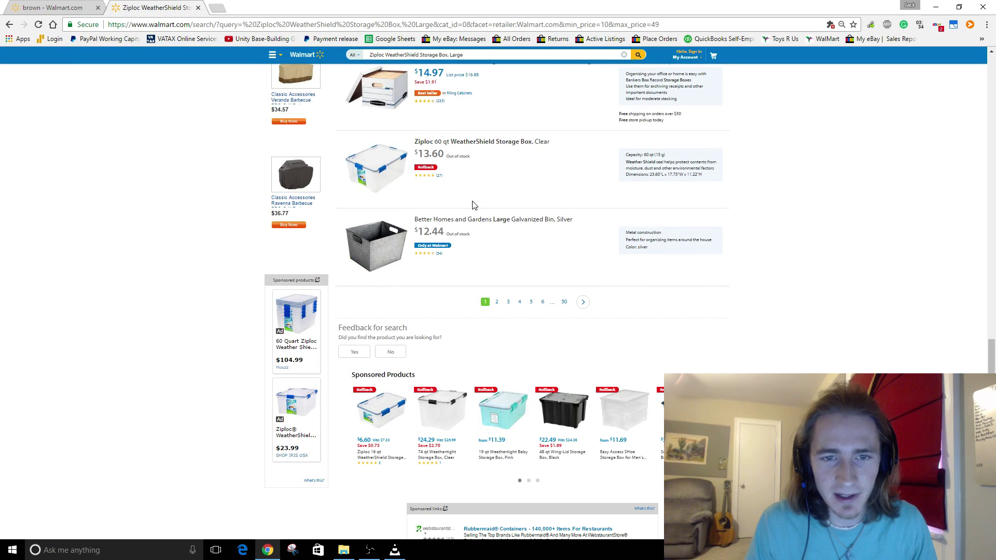
Step: Open page 6 of the Ziploc WeatherShield results
{"action": "left_click", "coordinate": [543, 303]}
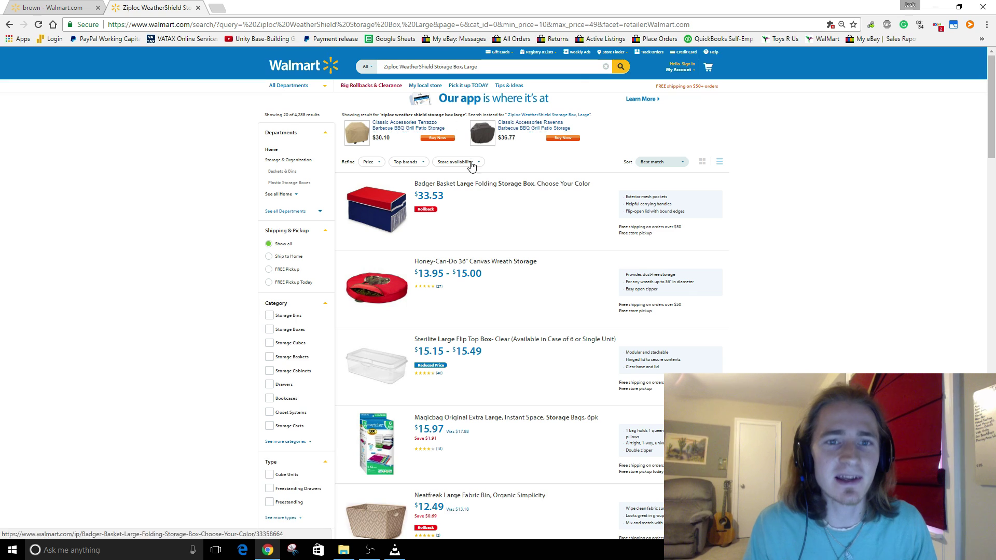
{"action": "double_click", "coordinate": [445, 67]}
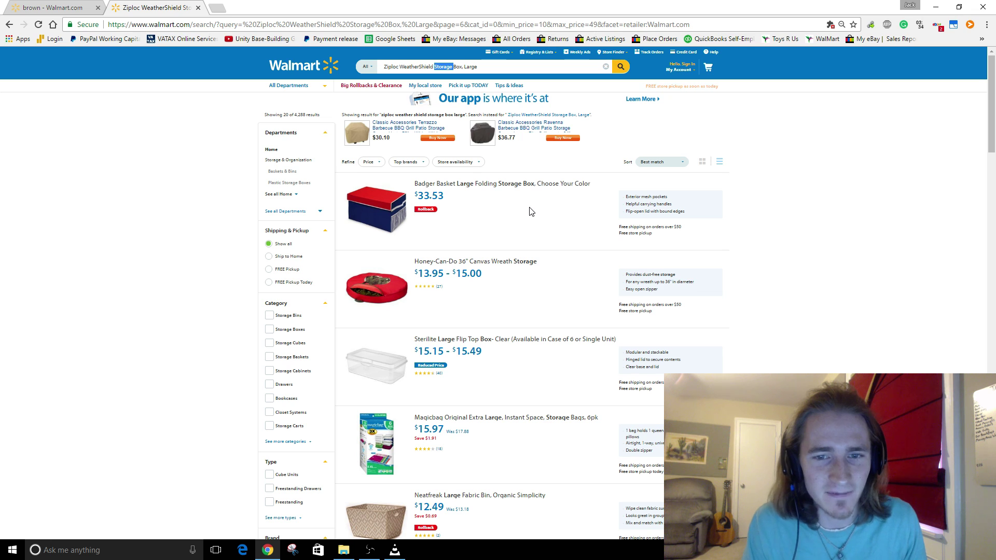
{"action": "scroll", "coordinate": [531, 211], "scroll_direction": "down", "scroll_amount": 9}
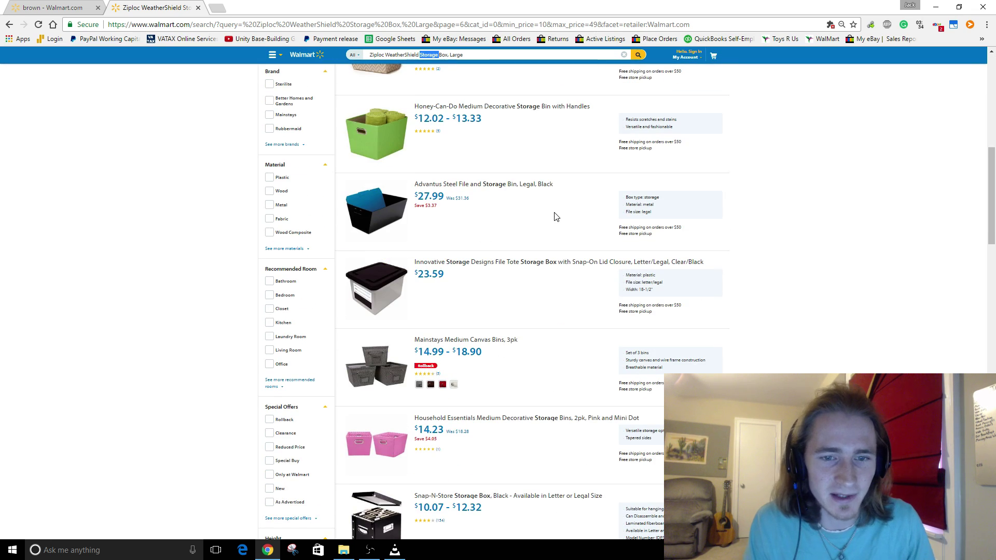
{"action": "scroll", "coordinate": [556, 217], "scroll_direction": "down", "scroll_amount": 13}
{"action": "scroll", "coordinate": [557, 217], "scroll_direction": "up", "scroll_amount": 15}
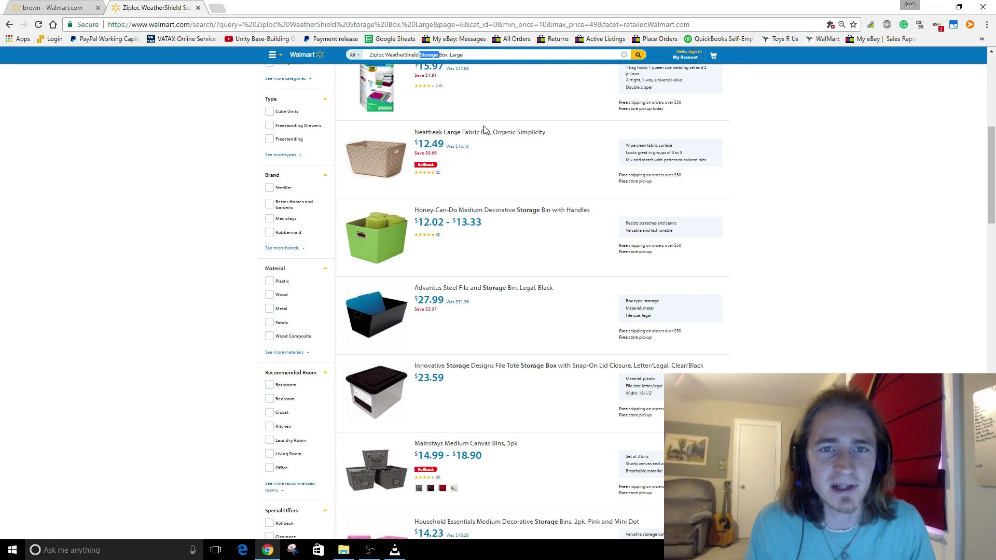
{"action": "scroll", "coordinate": [484, 130], "scroll_direction": "up", "scroll_amount": 8}
{"action": "scroll", "coordinate": [453, 234], "scroll_direction": "down", "scroll_amount": 20}
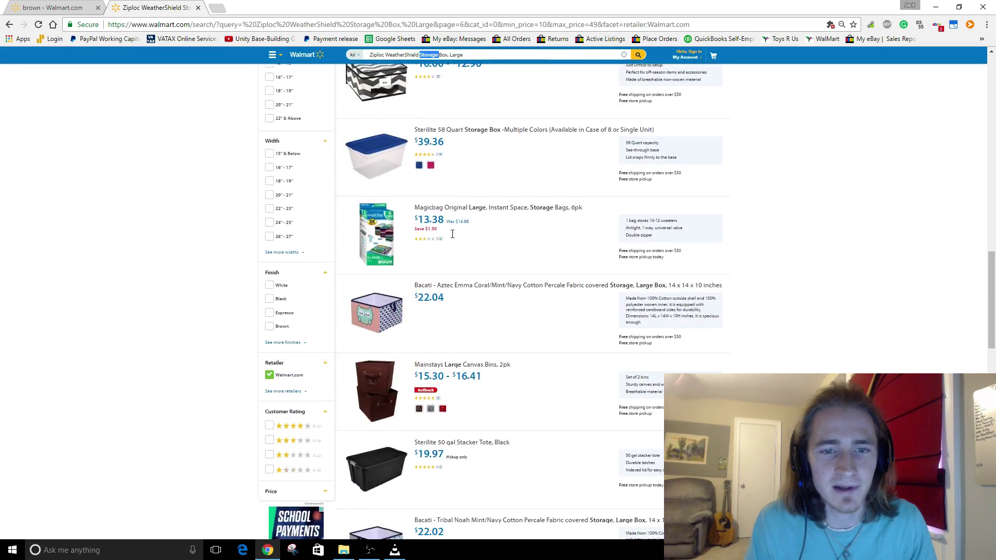
{"action": "scroll", "coordinate": [452, 234], "scroll_direction": "down", "scroll_amount": 7}
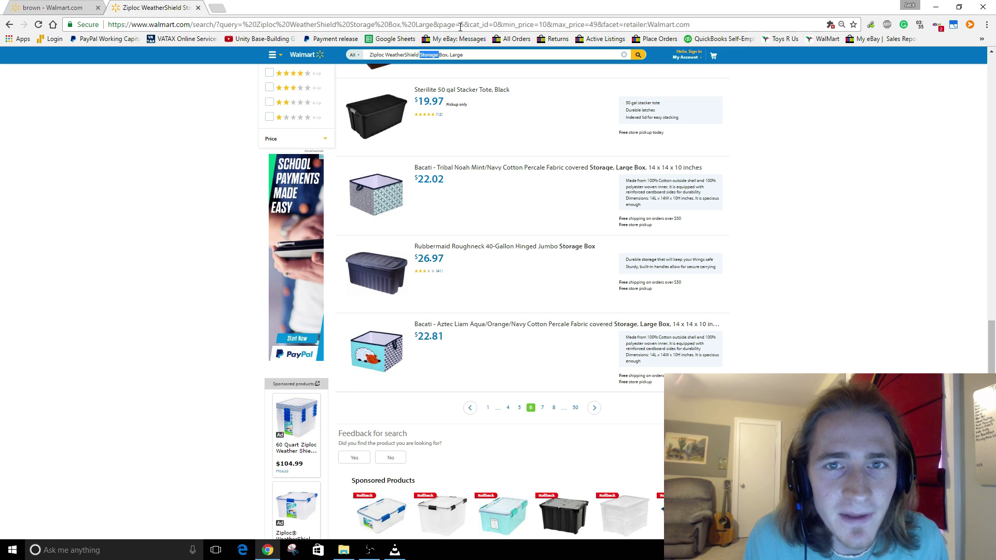
Step: Jump to results page 34 by changing the address to page=34
{"action": "type", "text": "34"}
{"action": "key", "text": "Return"}
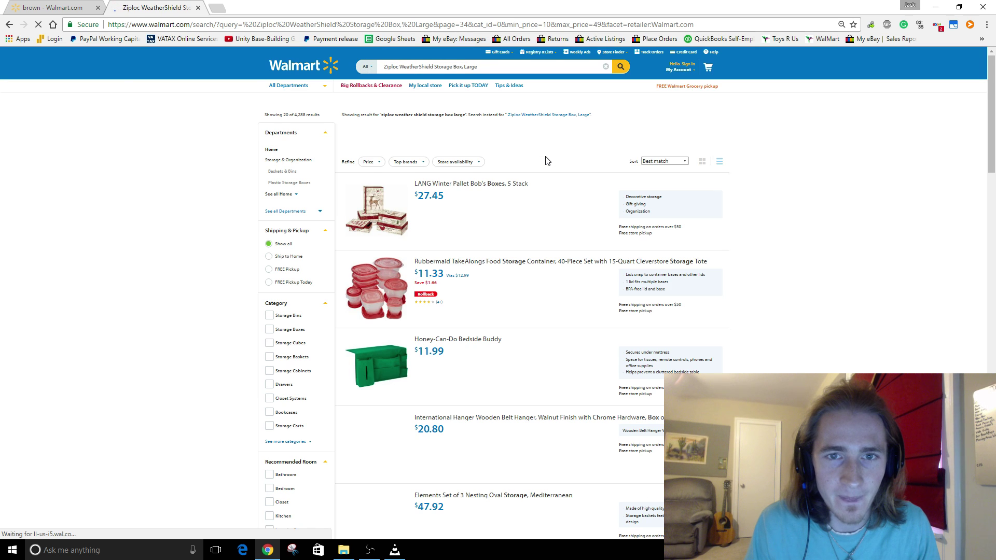
{"action": "scroll", "coordinate": [467, 197], "scroll_direction": "down", "scroll_amount": 6}
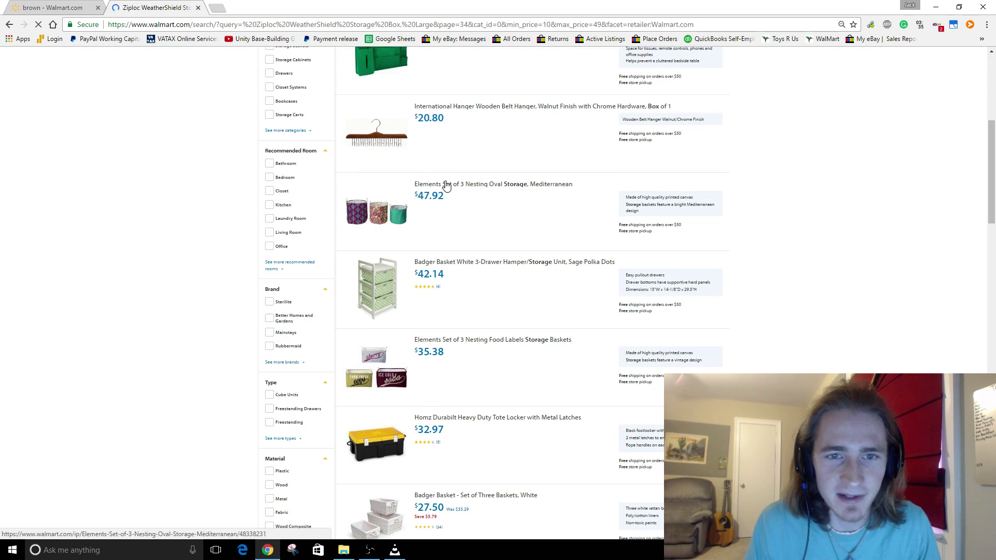
{"action": "scroll", "coordinate": [548, 155], "scroll_direction": "down", "scroll_amount": 5}
{"action": "scroll", "coordinate": [548, 155], "scroll_direction": "down", "scroll_amount": 2}
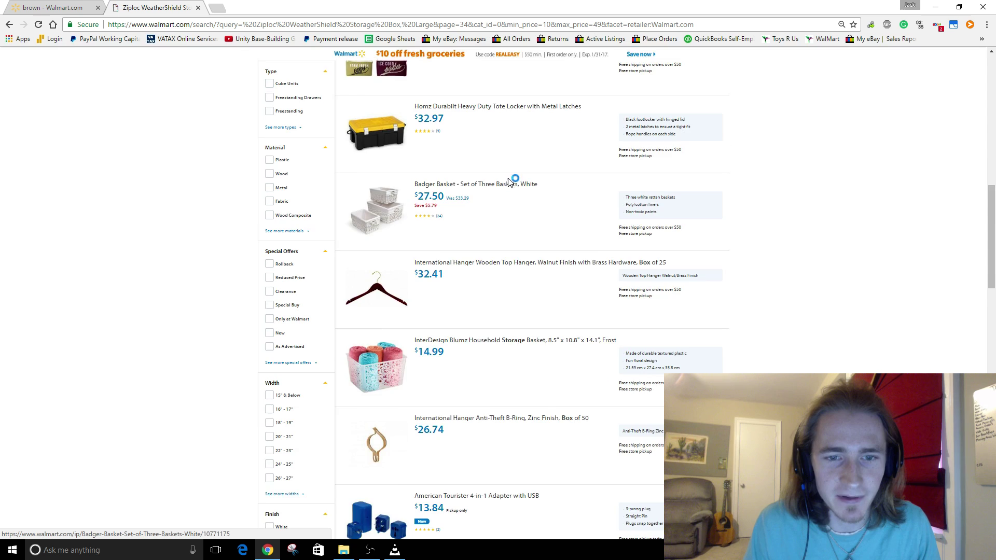
{"action": "scroll", "coordinate": [512, 185], "scroll_direction": "down", "scroll_amount": 10}
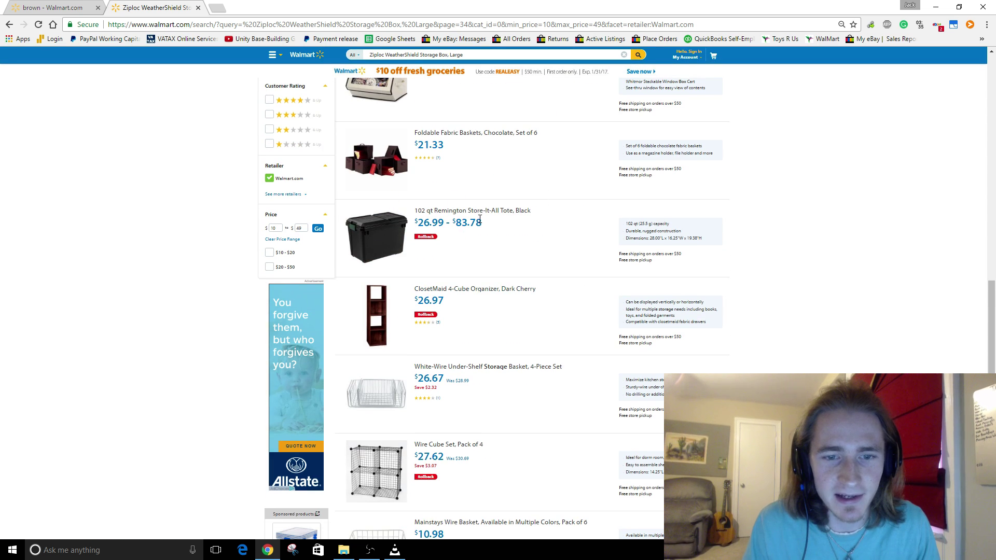
{"action": "scroll", "coordinate": [538, 202], "scroll_direction": "down", "scroll_amount": 7}
Step: Open results page 36, ending with the $41.64 Sterlite 20-Gallon Latch Tote
{"action": "left_click", "coordinate": [559, 242]}
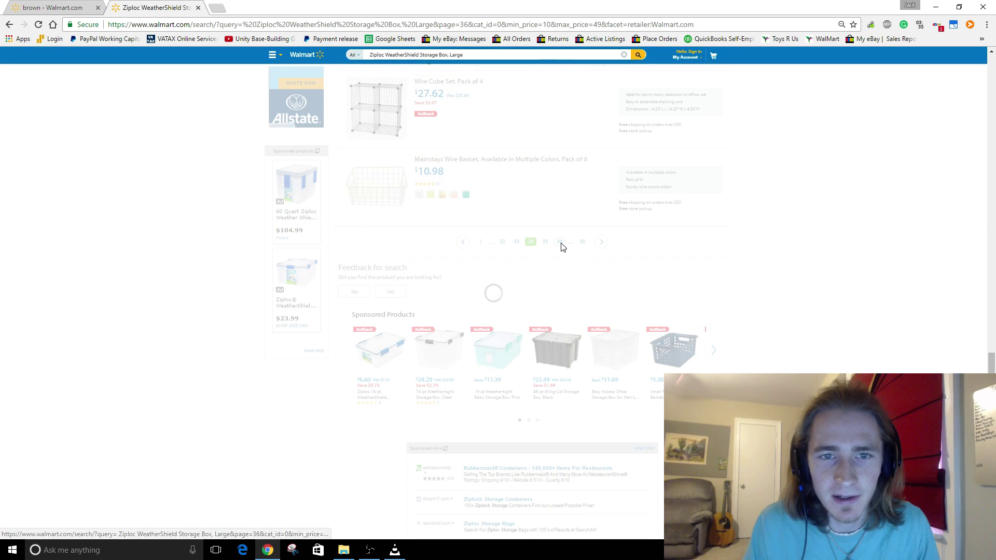
{"action": "scroll", "coordinate": [534, 218], "scroll_direction": "down", "scroll_amount": 19}
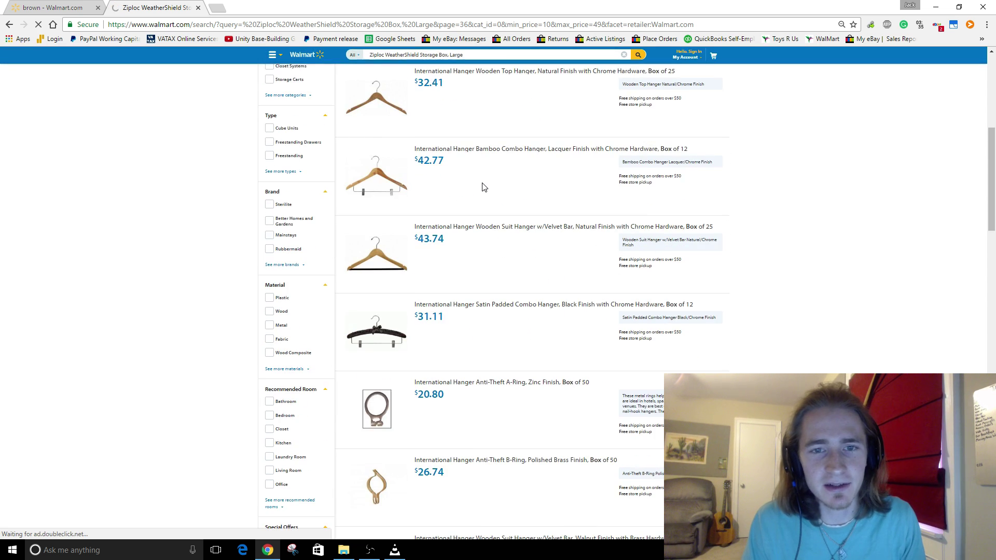
{"action": "scroll", "coordinate": [534, 243], "scroll_direction": "down", "scroll_amount": 7}
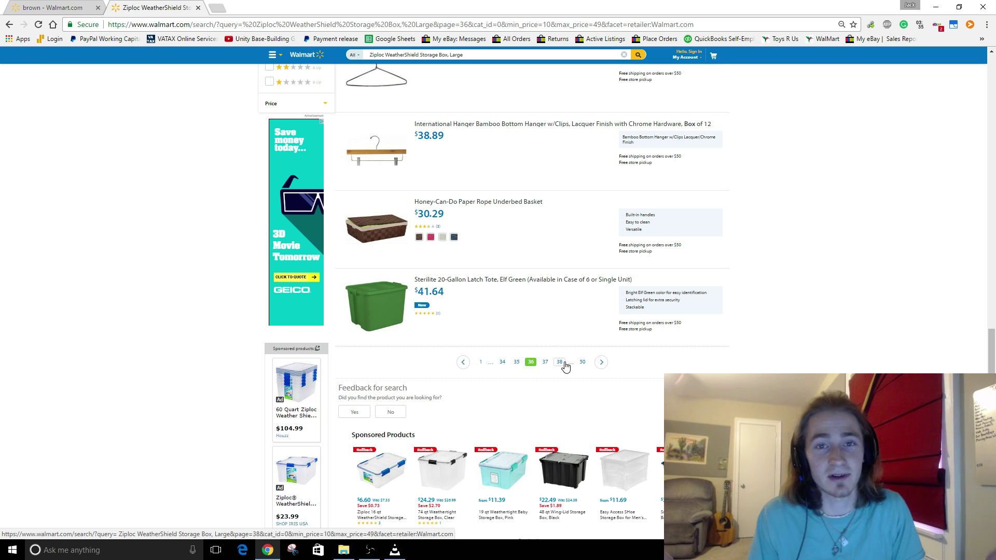
Step: Close the Ziploc WeatherShield tab to return to the 'brown' results
{"action": "left_click", "coordinate": [198, 8]}
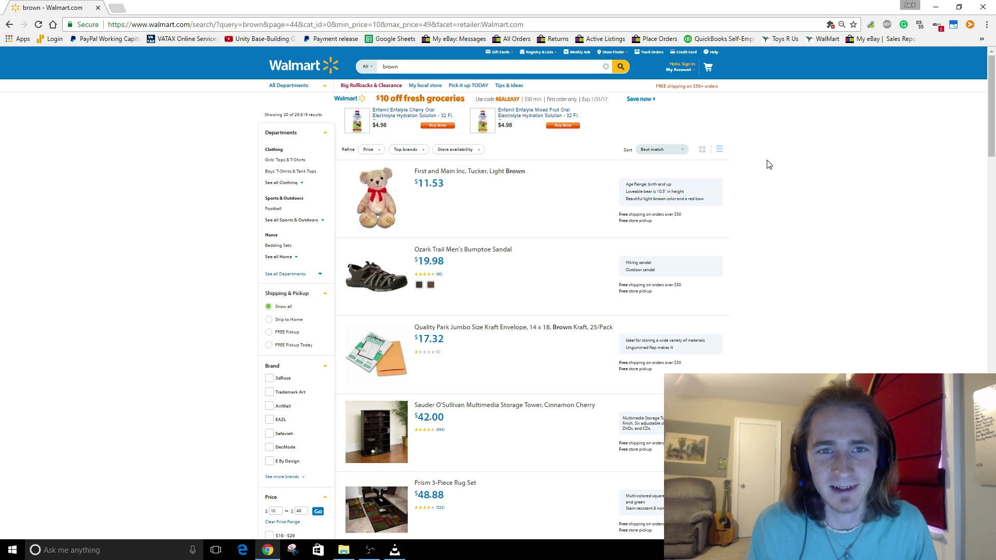
{"action": "left_click", "coordinate": [417, 68]}
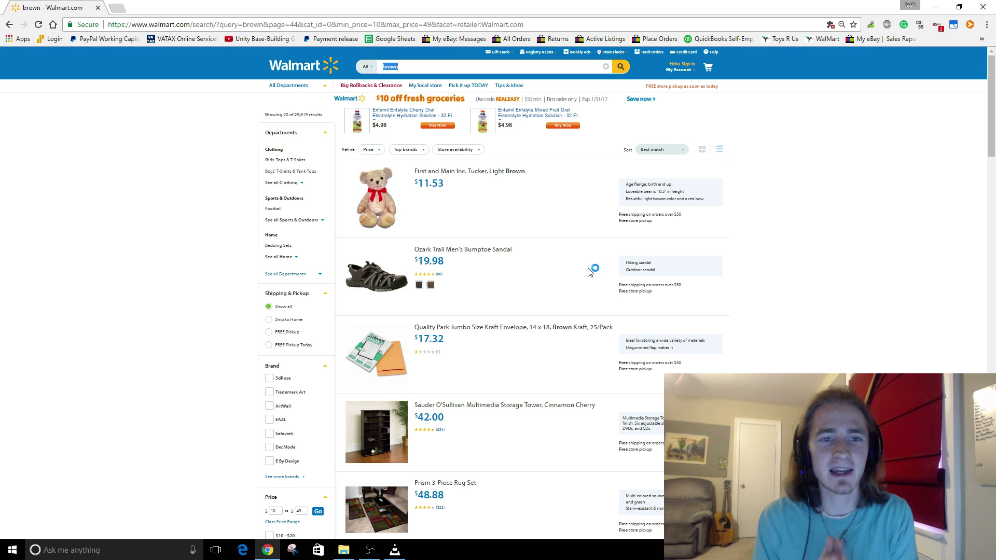
{"action": "scroll", "coordinate": [572, 242], "scroll_direction": "down", "scroll_amount": 20}
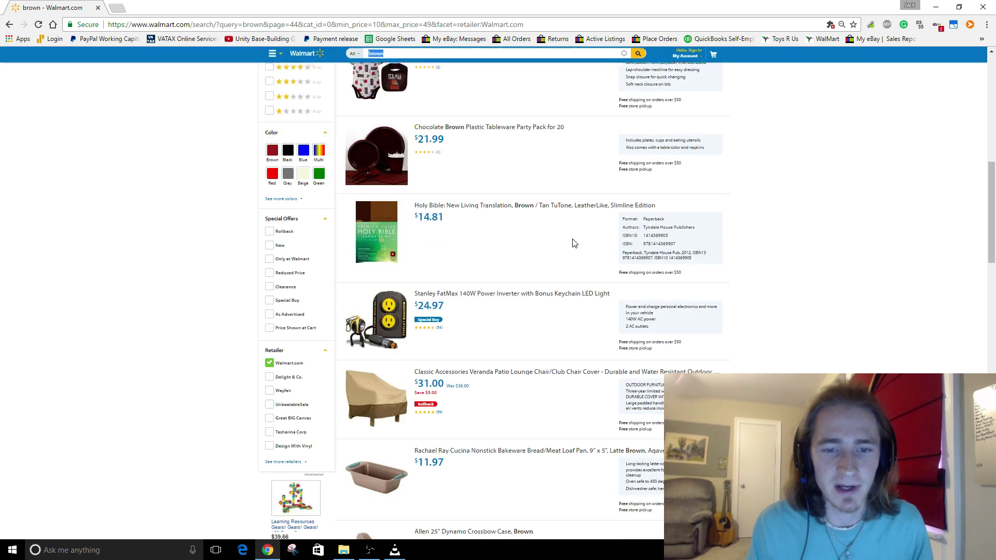
{"action": "scroll", "coordinate": [572, 243], "scroll_direction": "up", "scroll_amount": 7}
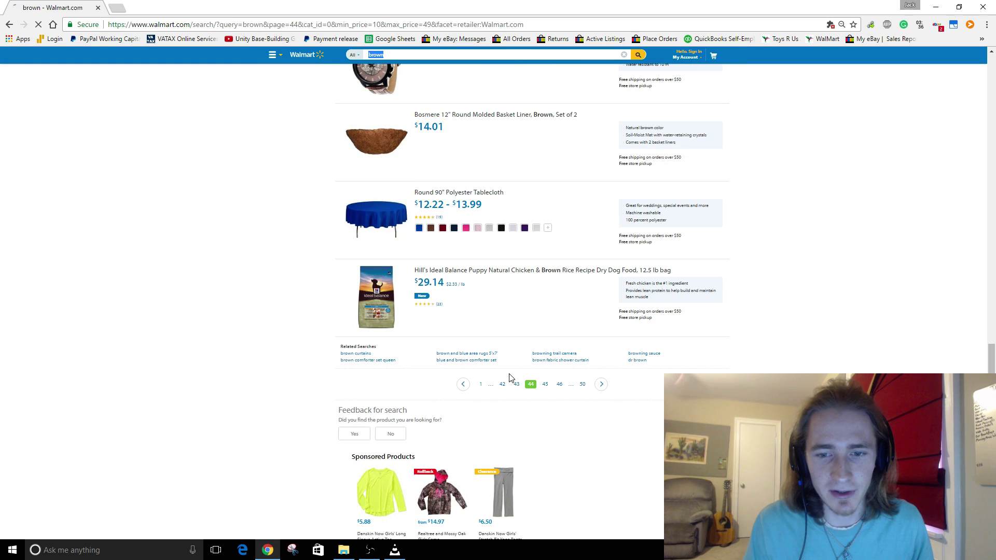
Step: Move through 'brown' results pages 1 and 2 using the pagination
{"action": "left_click", "coordinate": [481, 385]}
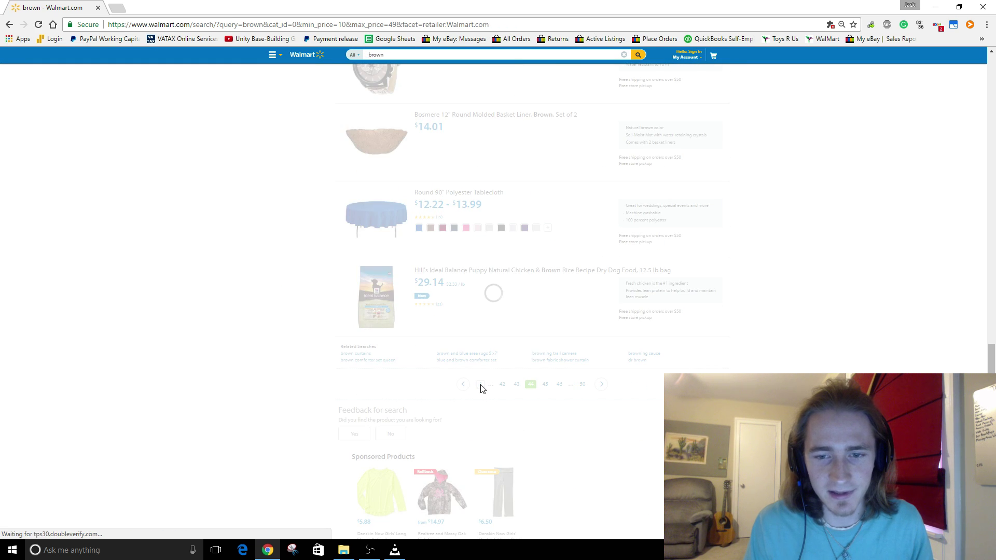
{"action": "scroll", "coordinate": [482, 389], "scroll_direction": "down", "scroll_amount": 8}
{"action": "scroll", "coordinate": [481, 389], "scroll_direction": "down", "scroll_amount": 10}
{"action": "left_click", "coordinate": [498, 343]}
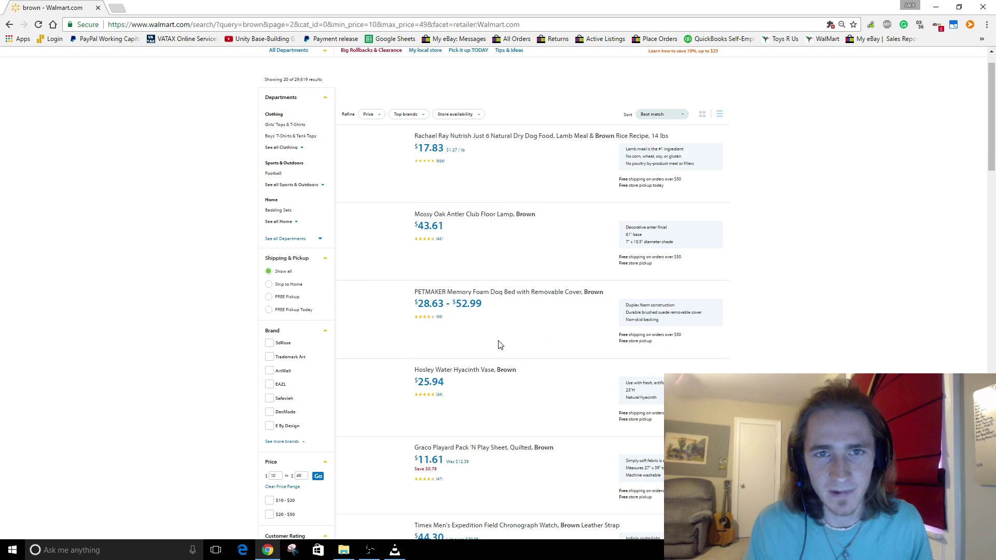
{"action": "left_click", "coordinate": [382, 24]}
{"action": "key", "text": "ctrl+c"}
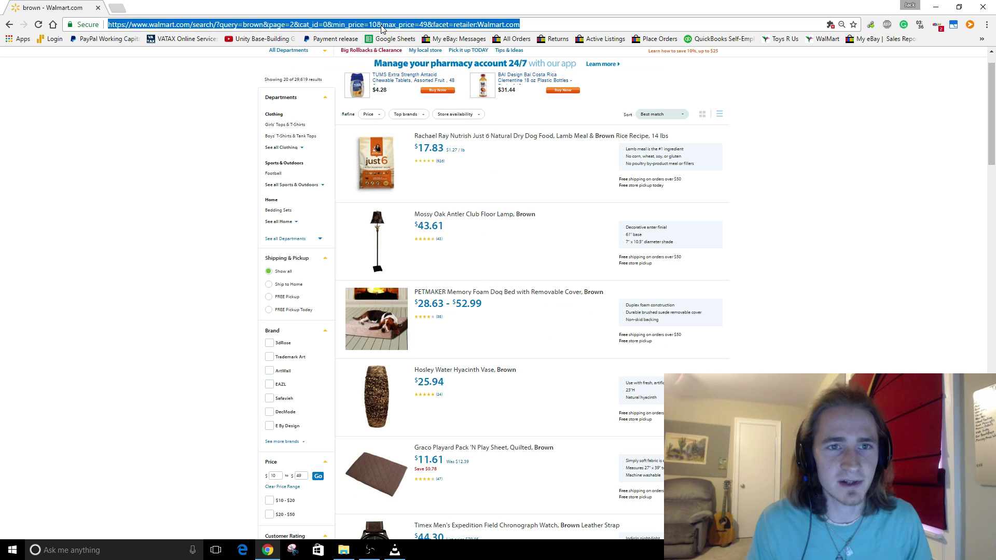
{"action": "left_click", "coordinate": [291, 28]}
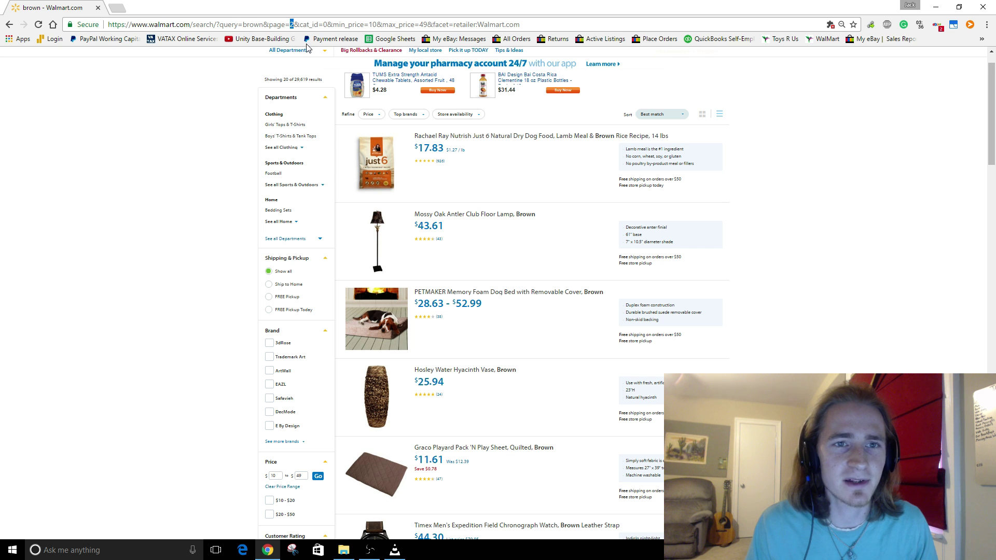
{"action": "scroll", "coordinate": [536, 272], "scroll_direction": "down", "scroll_amount": 20}
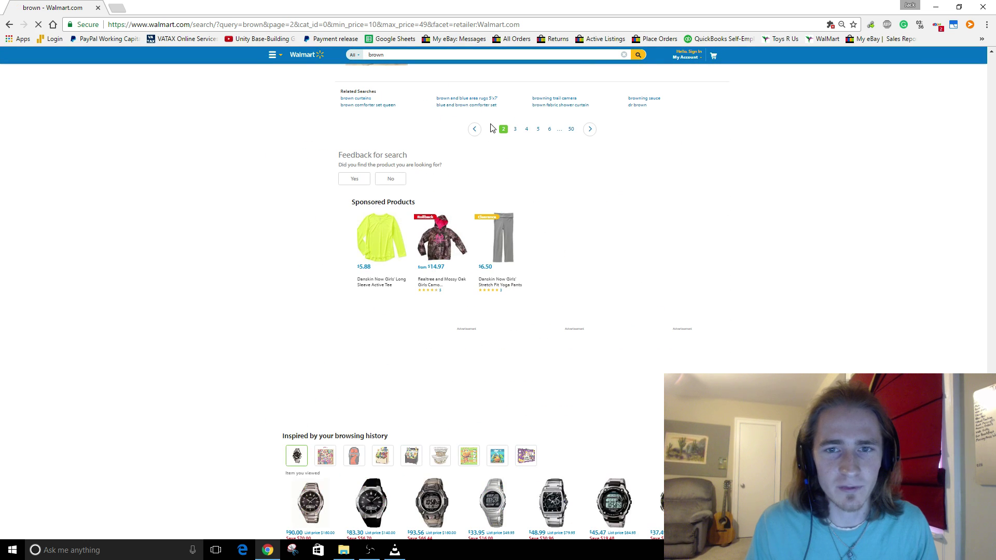
{"action": "left_click", "coordinate": [492, 128]}
Step: Load the results address with page=2 changed to page=1
{"action": "double_click", "coordinate": [270, 24]}
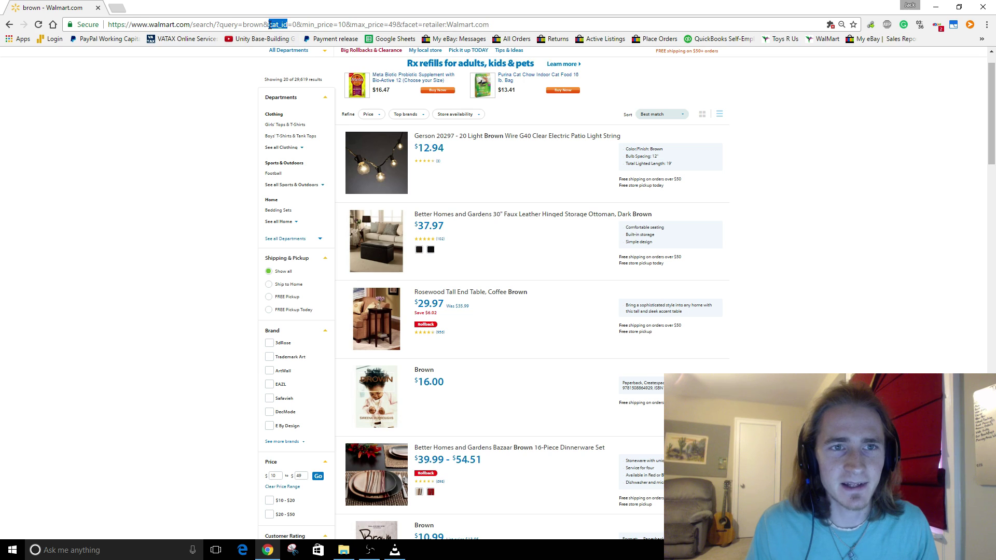
{"action": "triple_click", "coordinate": [446, 25]}
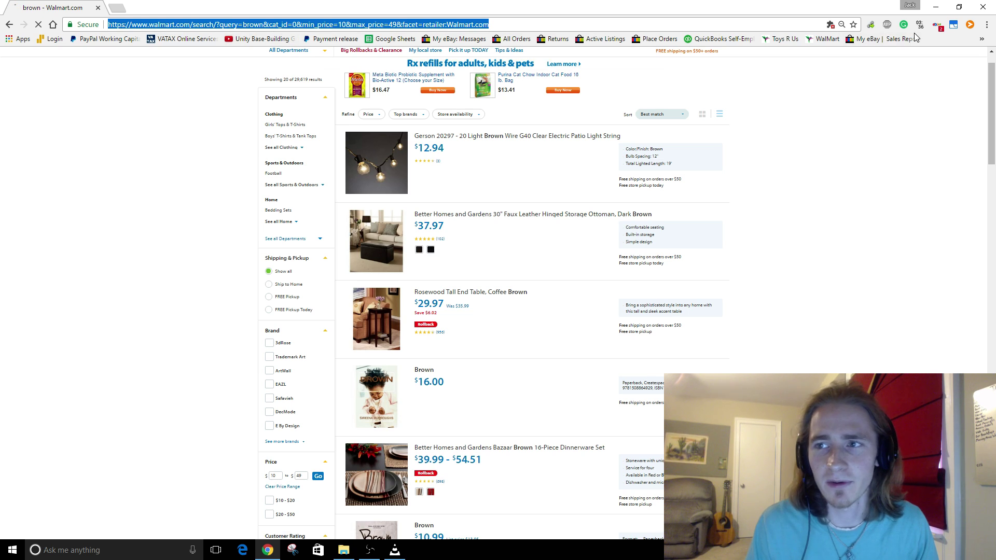
{"action": "key", "text": "ctrl+v"}
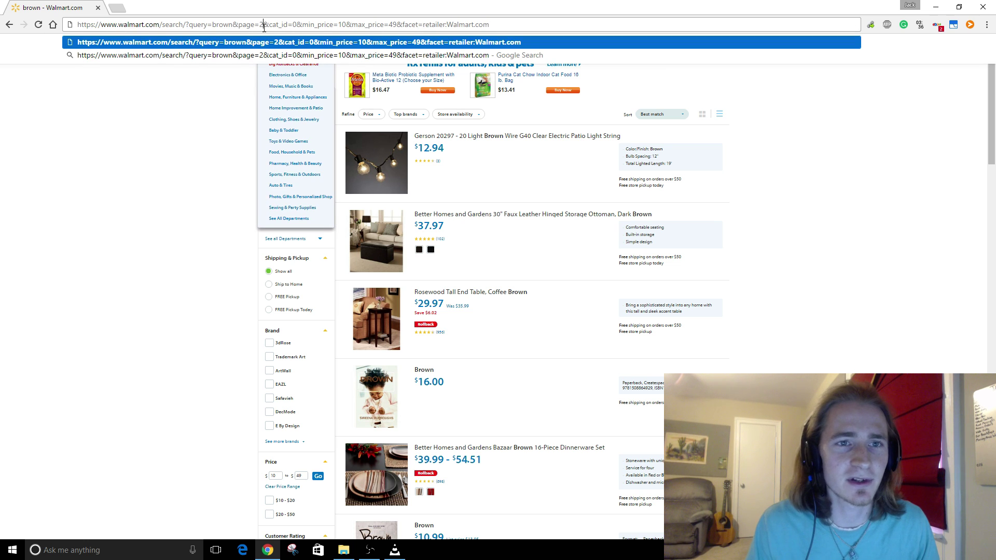
{"action": "key", "text": "BackSpace"}
{"action": "type", "text": "1"}
{"action": "key", "text": "Return"}
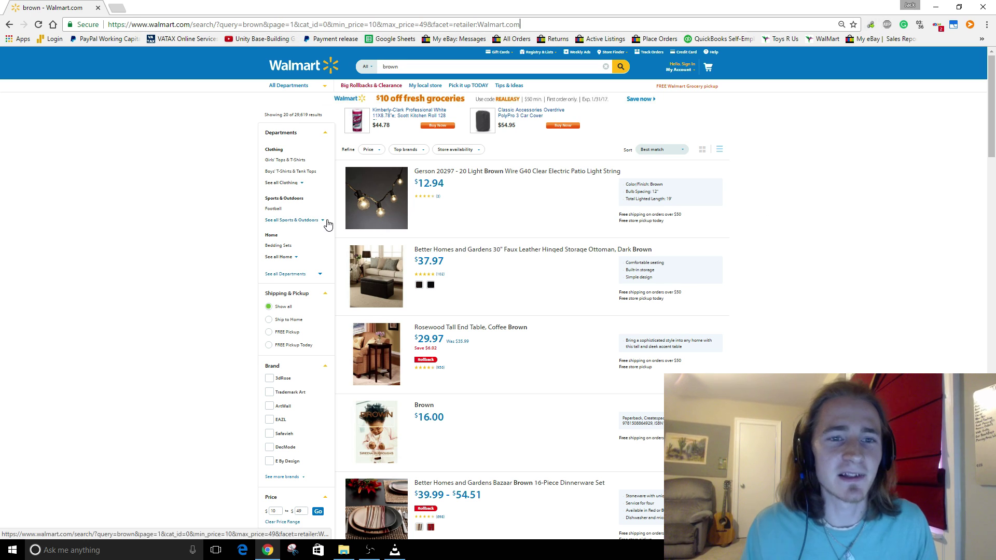
Step: Open page 1 of the 'brown' results, led by the $12.94 Gerson light string
{"action": "scroll", "coordinate": [178, 173], "scroll_direction": "down", "scroll_amount": 15}
{"action": "scroll", "coordinate": [178, 173], "scroll_direction": "down", "scroll_amount": 8}
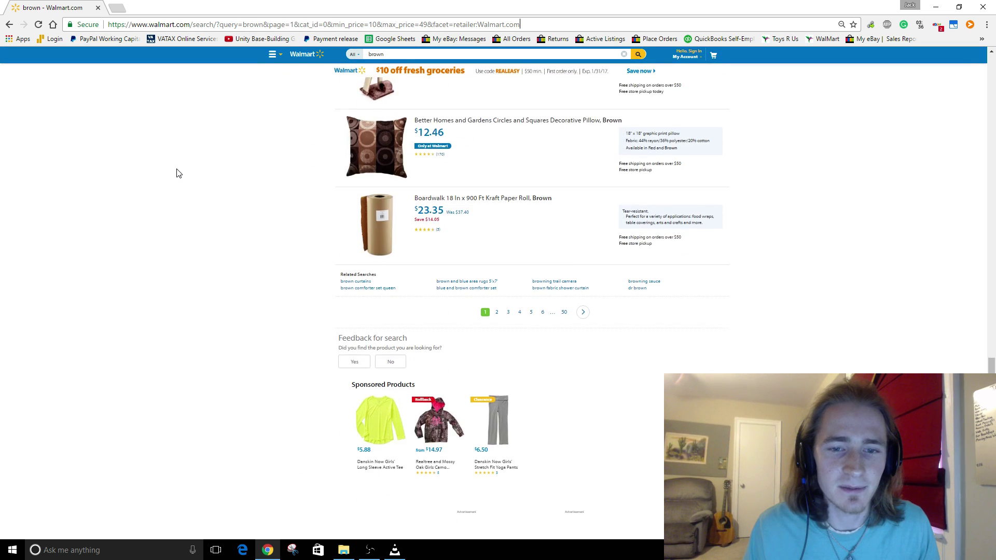
{"action": "right_click", "coordinate": [496, 325]}
{"action": "left_click", "coordinate": [491, 326]}
{"action": "left_click", "coordinate": [493, 326]}
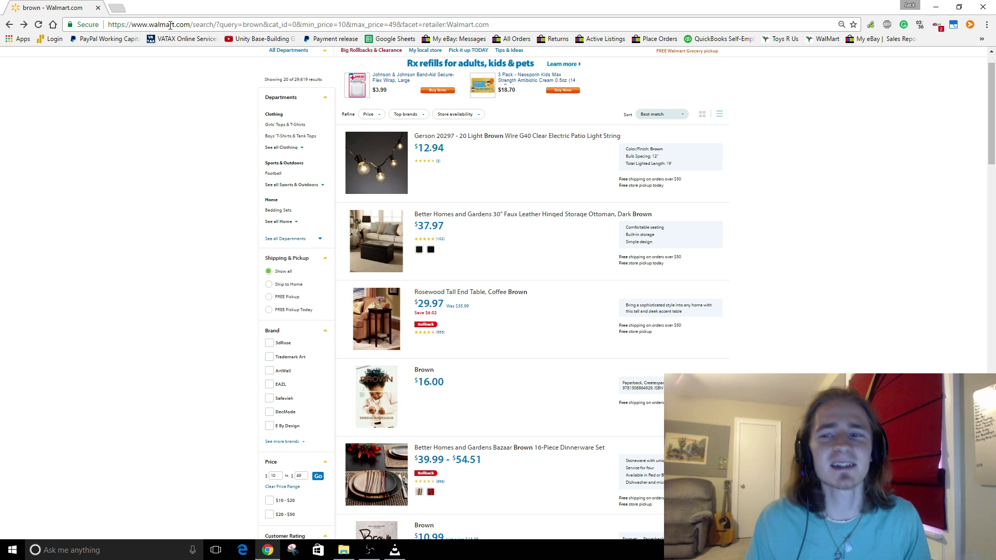
Step: Open Session Buddy's Import dialog and paste the Walmart 'brown' search URL onto several lines
{"action": "left_click", "coordinate": [952, 28]}
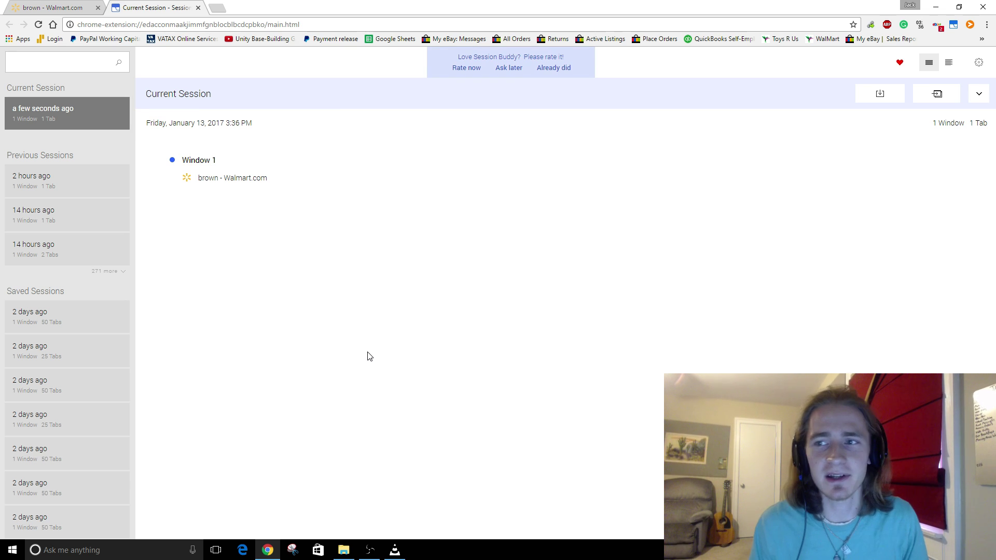
{"action": "left_click", "coordinate": [979, 62]}
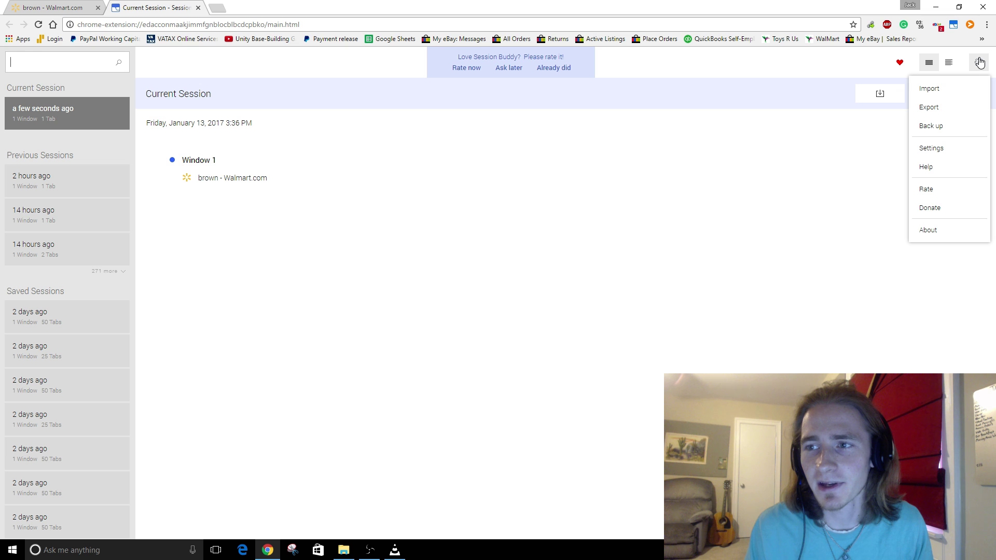
{"action": "left_click", "coordinate": [933, 89]}
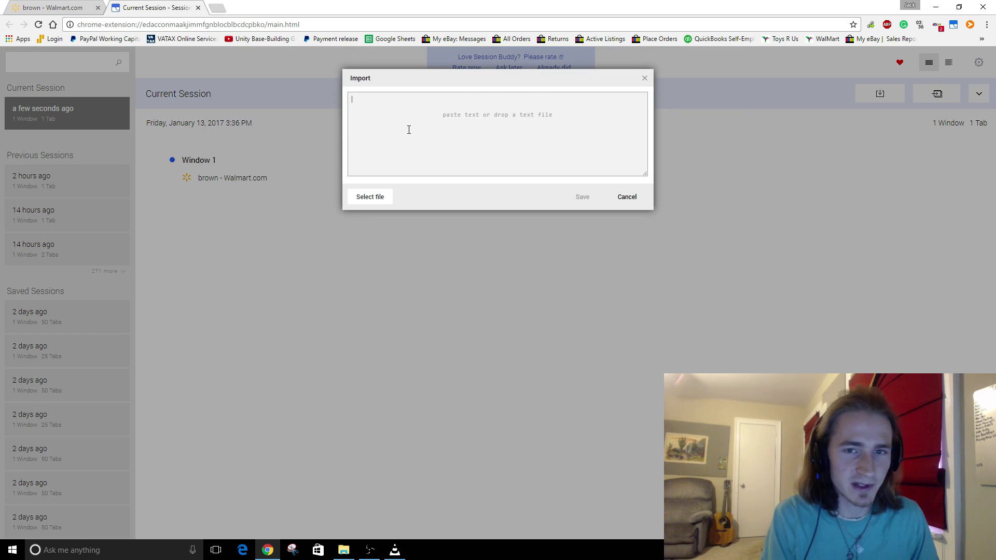
{"action": "key", "text": "ctrl+v"}
{"action": "key", "text": "Return"}
{"action": "key", "text": "ctrl+v"}
{"action": "key", "text": "Return"}
{"action": "key", "text": "ctrl+v"}
{"action": "key", "text": "Return"}
{"action": "key", "text": "ctrl+v"}
{"action": "key", "text": "Return"}
{"action": "key", "text": "ctrl+v"}
{"action": "key", "text": "Return"}
{"action": "key", "text": "ctrl+v"}
{"action": "key", "text": "Return"}
{"action": "key", "text": "ctrl+v"}
{"action": "key", "text": "Return"}
{"action": "key", "text": "ctrl+v"}
{"action": "key", "text": "Return"}
{"action": "key", "text": "ctrl+v"}
{"action": "key", "text": "Return"}
{"action": "key", "text": "ctrl+v"}
{"action": "key", "text": "Return"}
{"action": "key", "text": "ctrl+v"}
{"action": "key", "text": "Return"}
{"action": "key", "text": "ctrl+v"}
{"action": "key", "text": "Return"}
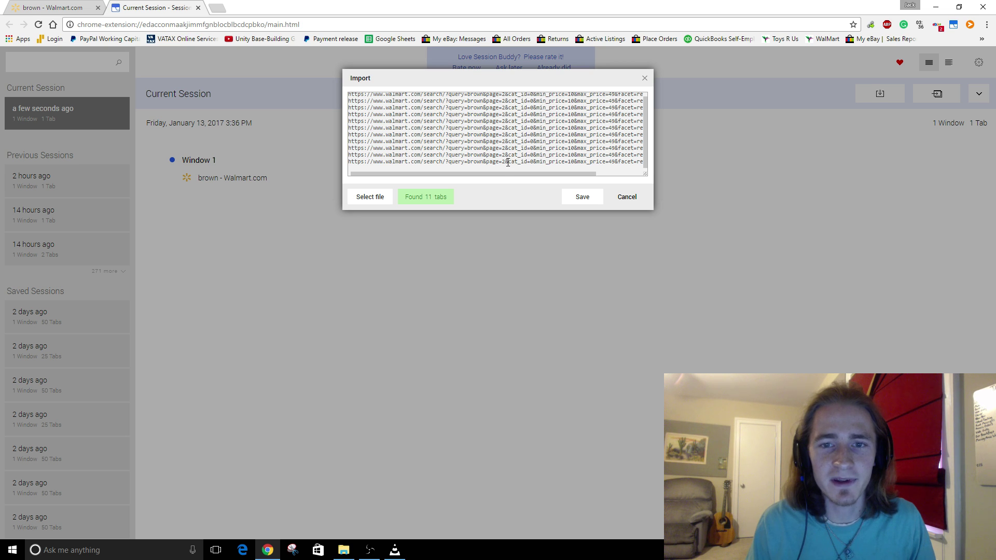
Step: Trim to ten URLs numbered page=1 through page=10, then copy them out to 50 lines
{"action": "key", "text": "Return"}
{"action": "key", "text": "BackSpace"}
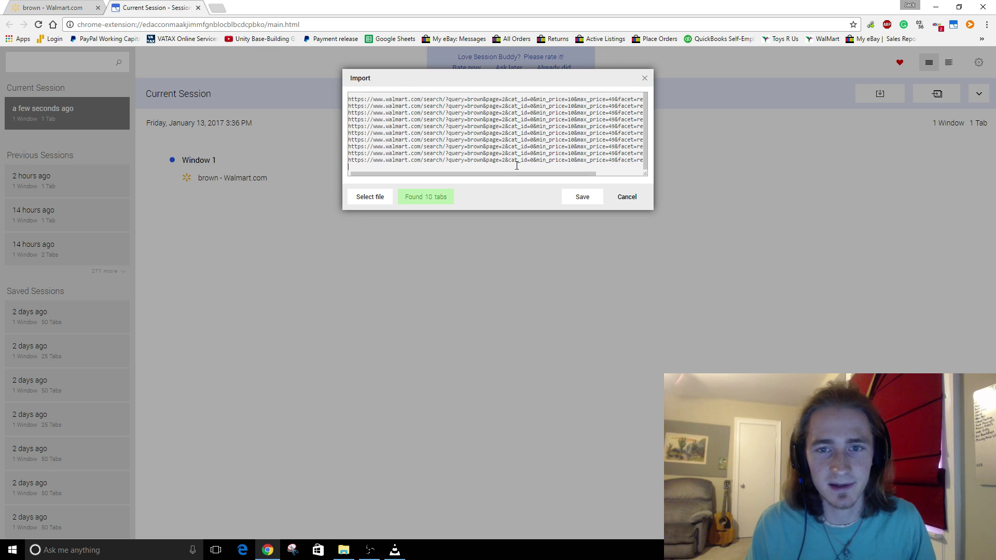
{"action": "key", "text": "BackSpace"}
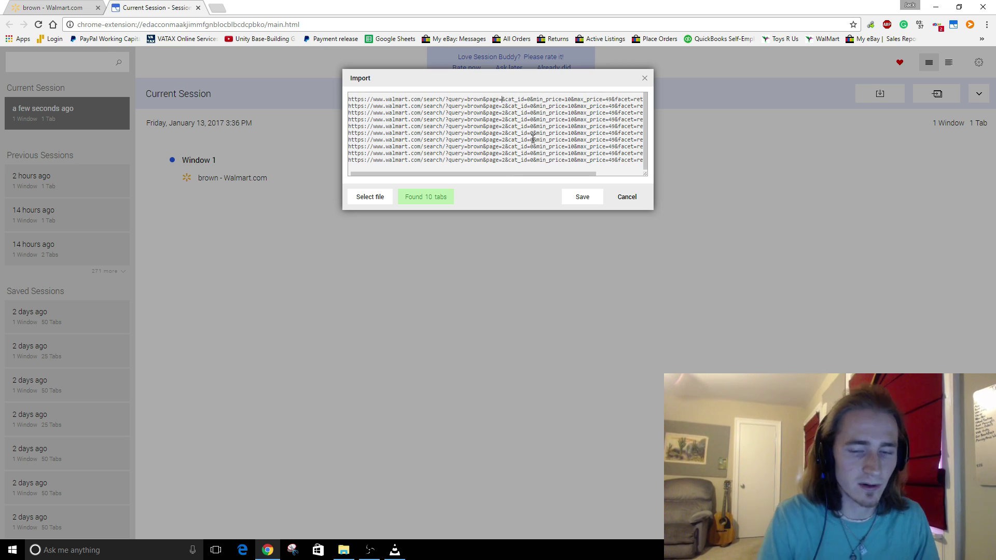
{"action": "type", "text": "1"}
{"action": "key", "text": "Down"}
{"action": "key", "text": "Down"}
{"action": "key", "text": "BackSpace"}
{"action": "type", "text": "3"}
{"action": "key", "text": "Down"}
{"action": "key", "text": "BackSpace"}
{"action": "type", "text": "5"}
{"action": "key", "text": "Down"}
{"action": "key", "text": "BackSpace"}
{"action": "type", "text": "6"}
{"action": "key", "text": "Down"}
{"action": "key", "text": "BackSpace"}
{"action": "type", "text": "7"}
{"action": "key", "text": "BackSpace"}
{"action": "type", "text": "10"}
{"action": "key", "text": "ctrl+a"}
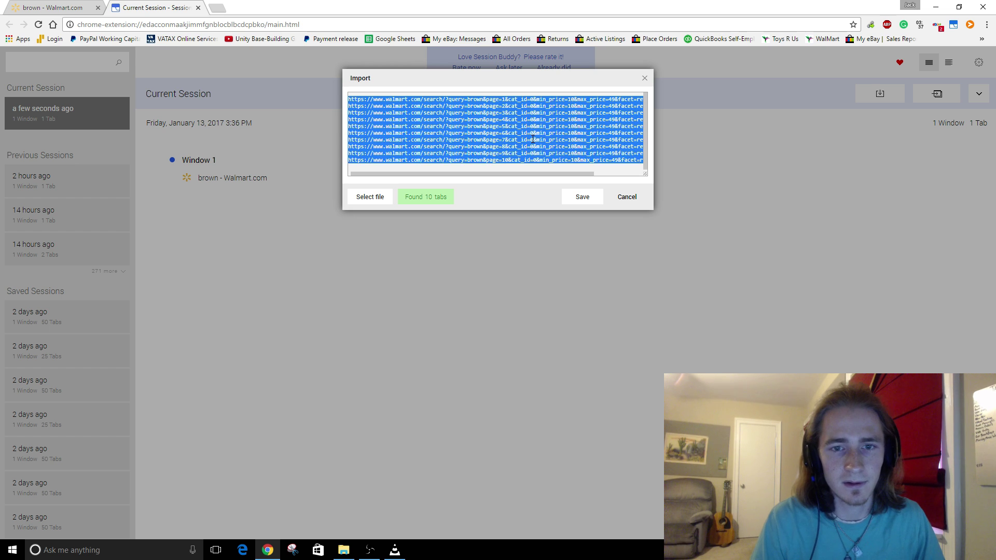
{"action": "key", "text": "ctrl+c"}
{"action": "key", "text": "ctrl+v"}
{"action": "key", "text": "ctrl+v"}
{"action": "key", "text": "ctrl+v"}
{"action": "key", "text": "ctrl+v"}
{"action": "key", "text": "ctrl+v"}
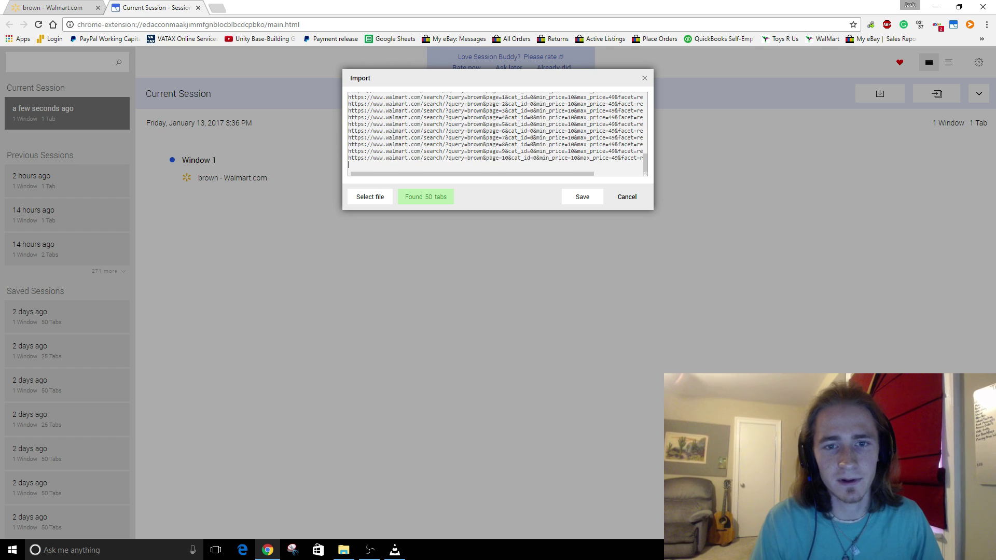
Step: Renumber the copied lines to page=11 through about page=30
{"action": "scroll", "coordinate": [533, 138], "scroll_direction": "up", "scroll_amount": 5}
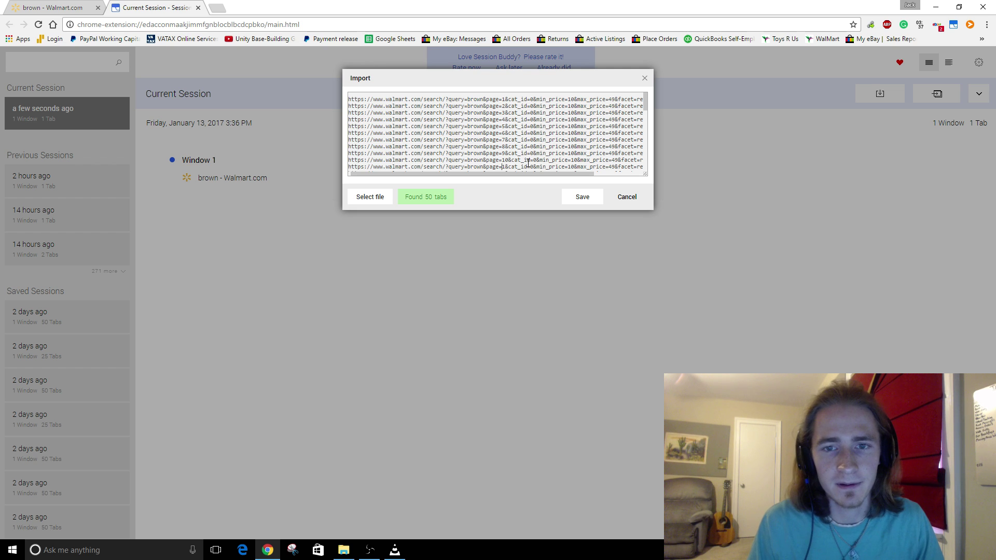
{"action": "type", "text": "1"}
{"action": "key", "text": "Down"}
{"action": "key", "text": "Left"}
{"action": "type", "text": "1"}
{"action": "key", "text": "Down"}
{"action": "key", "text": "Left"}
{"action": "type", "text": "1"}
{"action": "key", "text": "Down"}
{"action": "key", "text": "Left"}
{"action": "type", "text": "1"}
{"action": "key", "text": "Down"}
{"action": "key", "text": "Left"}
{"action": "key", "text": "1"}
{"action": "key", "text": "Down"}
{"action": "key", "text": "Left"}
{"action": "type", "text": "1"}
{"action": "key", "text": "Down"}
{"action": "key", "text": "Left"}
{"action": "type", "text": "1"}
{"action": "key", "text": "Down"}
{"action": "key", "text": "Left"}
{"action": "type", "text": "1"}
{"action": "key", "text": "Down"}
{"action": "key", "text": "Left"}
{"action": "key", "text": "1"}
{"action": "key", "text": "Down"}
{"action": "key", "text": "Left"}
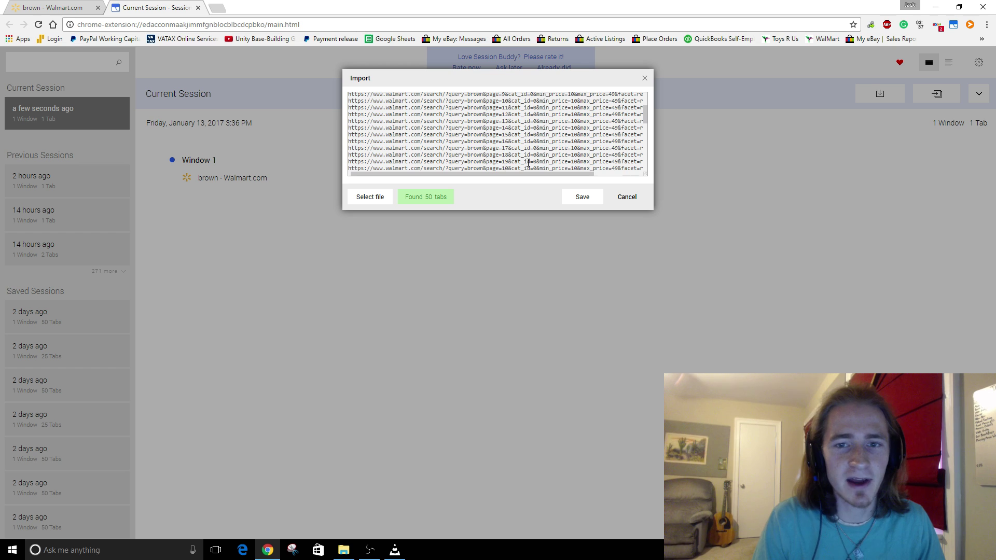
{"action": "key", "text": "Delete"}
{"action": "type", "text": "2"}
{"action": "key", "text": "Down"}
{"action": "key", "text": "Left"}
{"action": "type", "text": "2"}
{"action": "key", "text": "Down"}
{"action": "key", "text": "Left"}
{"action": "type", "text": "2"}
{"action": "key", "text": "Down"}
{"action": "key", "text": "Left"}
{"action": "key", "text": "2"}
Step: Renumber the remaining lines up to page=50 so the import shows 50 tabs
{"action": "key", "text": "Down"}
{"action": "key", "text": "Left"}
{"action": "key", "text": "2"}
{"action": "key", "text": "Down"}
{"action": "key", "text": "Left"}
{"action": "key", "text": "2"}
{"action": "key", "text": "Down"}
{"action": "key", "text": "Left"}
{"action": "type", "text": "2"}
{"action": "key", "text": "Down"}
{"action": "key", "text": "Left"}
{"action": "type", "text": "2"}
{"action": "key", "text": "Down"}
{"action": "key", "text": "Left"}
{"action": "type", "text": "2"}
{"action": "key", "text": "Delete"}
{"action": "type", "text": "3"}
{"action": "key", "text": "Down"}
{"action": "key", "text": "Left"}
{"action": "type", "text": "3"}
{"action": "key", "text": "Down"}
{"action": "key", "text": "Left"}
{"action": "type", "text": "3"}
{"action": "key", "text": "Down"}
{"action": "key", "text": "Left"}
{"action": "key", "text": "3"}
{"action": "key", "text": "Down"}
{"action": "key", "text": "Left"}
{"action": "type", "text": "3"}
{"action": "key", "text": "Down"}
{"action": "key", "text": "Left"}
{"action": "key", "text": "3"}
{"action": "key", "text": "Down"}
{"action": "key", "text": "Left"}
{"action": "key", "text": "3"}
{"action": "key", "text": "Down"}
{"action": "key", "text": "Left"}
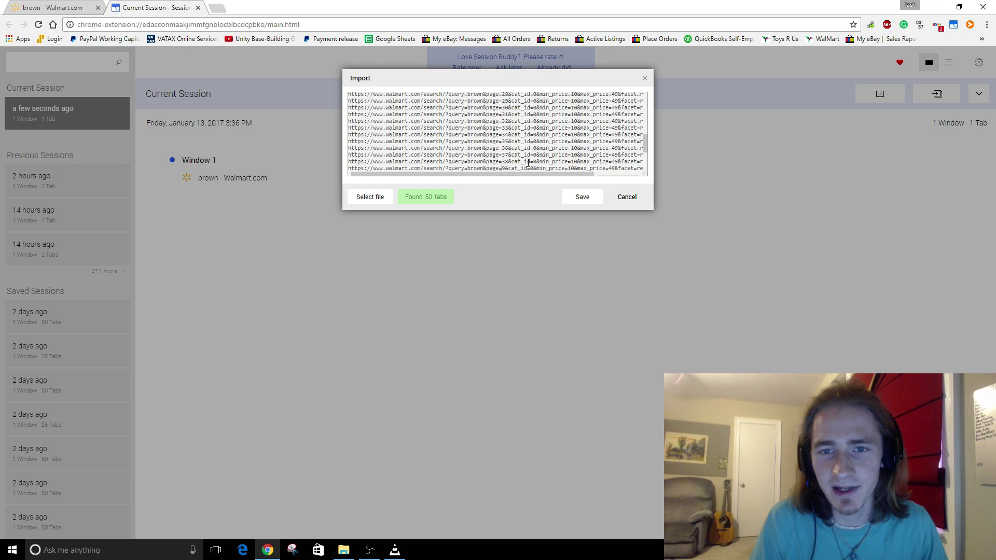
{"action": "key", "text": "3"}
{"action": "key", "text": "Down"}
{"action": "key", "text": "Left"}
{"action": "key", "text": "3"}
{"action": "key", "text": "Down"}
{"action": "key", "text": "Left"}
{"action": "key", "text": "3"}
{"action": "key", "text": "Down"}
{"action": "key", "text": "Left"}
{"action": "key", "text": "Delete"}
{"action": "type", "text": "4"}
{"action": "key", "text": "Down"}
{"action": "key", "text": "Left"}
{"action": "key", "text": "Delete"}
{"action": "type", "text": "4"}
{"action": "key", "text": "Down"}
{"action": "key", "text": "Left"}
{"action": "key", "text": "Delete"}
{"action": "type", "text": "4"}
{"action": "key", "text": "Down"}
{"action": "key", "text": "Left"}
{"action": "key", "text": "Delete"}
{"action": "type", "text": "4"}
{"action": "key", "text": "Down"}
{"action": "key", "text": "Left"}
{"action": "key", "text": "Delete"}
{"action": "type", "text": "4"}
{"action": "key", "text": "Down"}
{"action": "key", "text": "Left"}
{"action": "key", "text": "Delete"}
{"action": "type", "text": "4"}
{"action": "key", "text": "Down"}
{"action": "key", "text": "Left"}
{"action": "key", "text": "Delete"}
{"action": "type", "text": "4"}
{"action": "key", "text": "Down"}
{"action": "key", "text": "Left"}
{"action": "key", "text": "Delete"}
{"action": "key", "text": "4"}
{"action": "key", "text": "Delete"}
{"action": "key", "text": "Delete"}
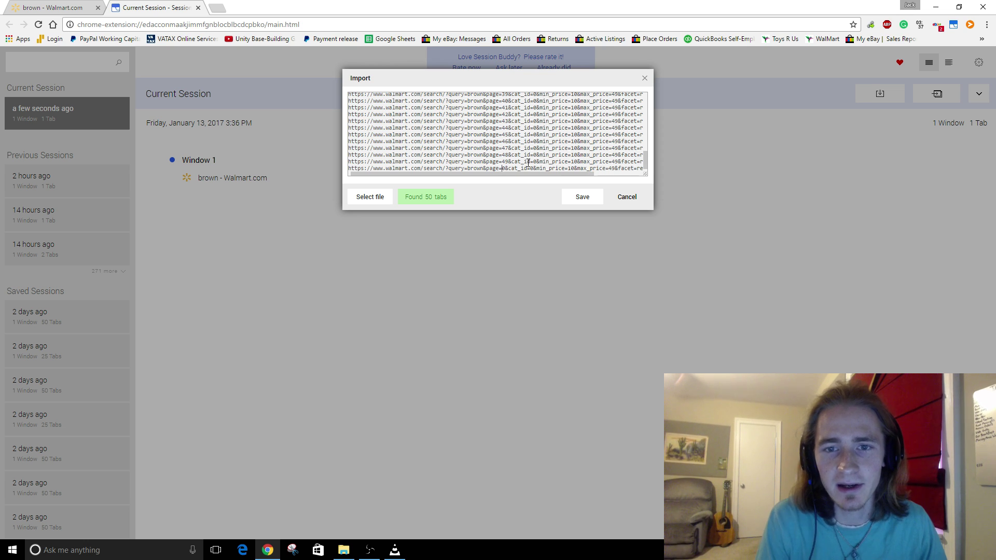
{"action": "type", "text": "50"}
{"action": "key", "text": "Down"}
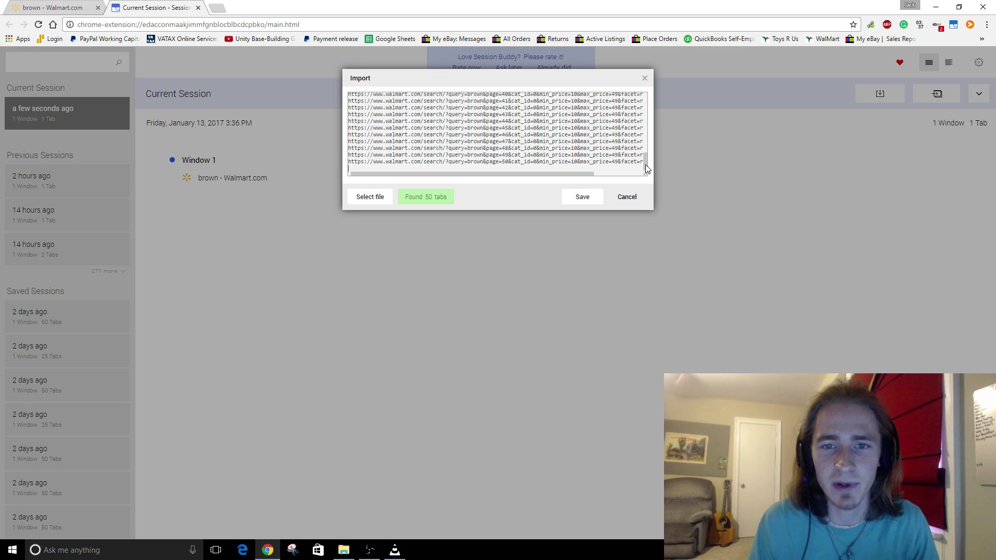
{"action": "mouse_move", "coordinate": [647, 169]}
{"action": "left_mouse_down"}
{"action": "mouse_move", "coordinate": [644, 101]}
{"action": "mouse_move", "coordinate": [642, 176]}
{"action": "left_mouse_up"}
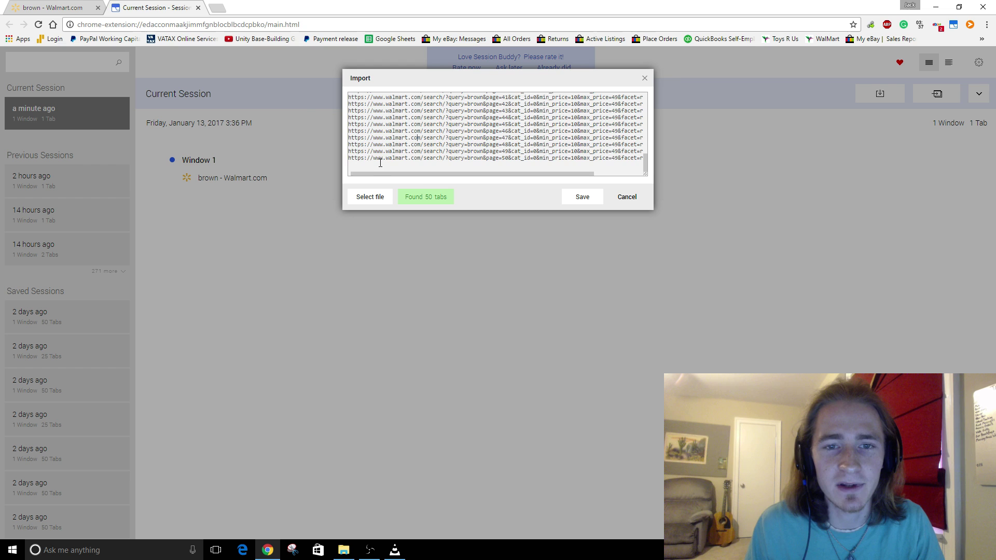
Step: Delete the URLs after page=10 and save the first ten as a session
{"action": "key", "text": "ctrl+a"}
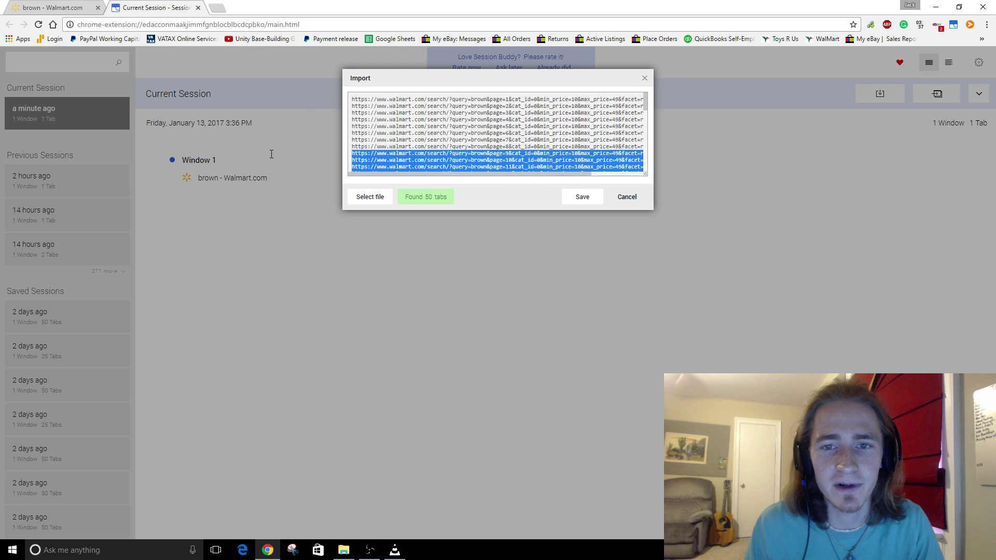
{"action": "left_click_drag", "start_coordinate": [271, 154], "coordinate": [283, 200]}
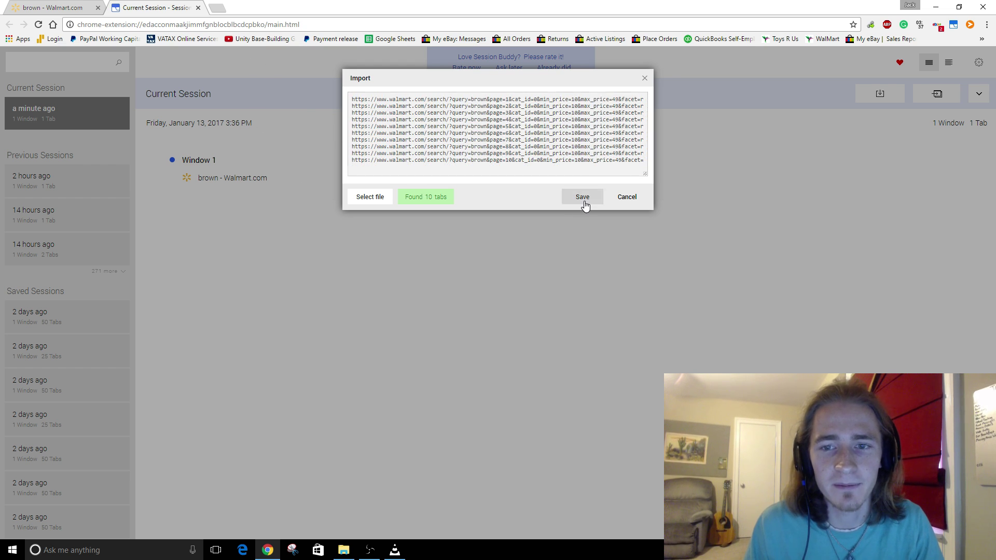
{"action": "left_click", "coordinate": [583, 198]}
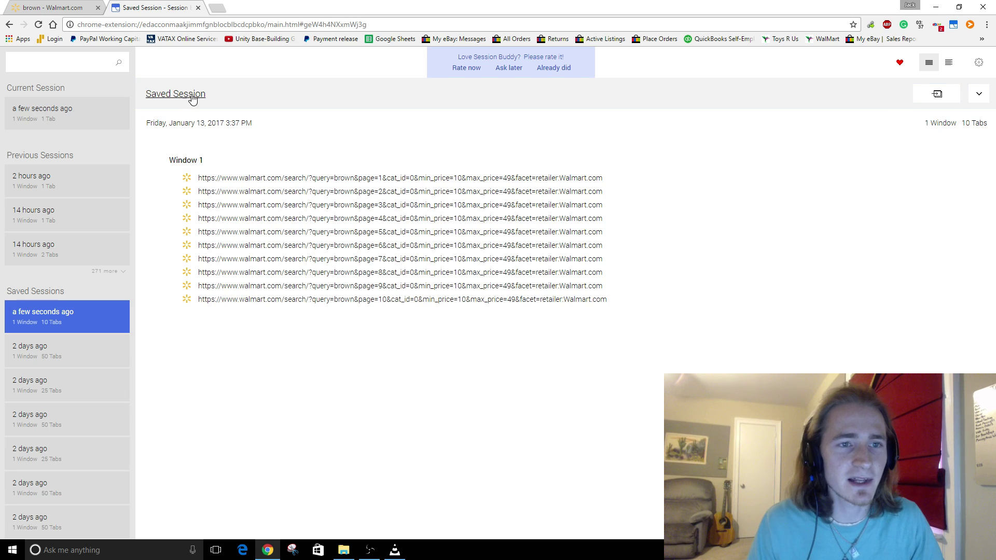
Step: Name the new saved session 'Brown' and check its ten tabs
{"action": "left_click", "coordinate": [192, 98]}
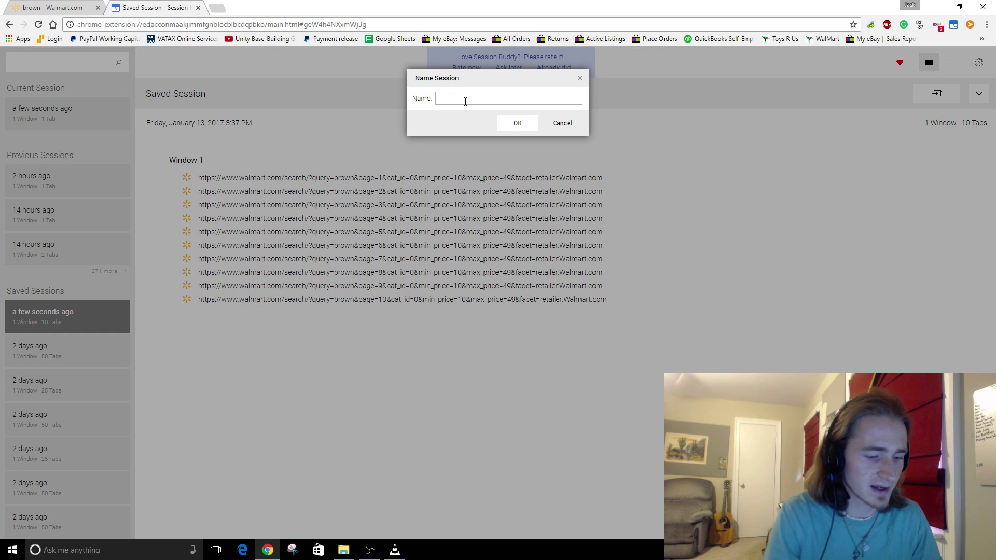
{"action": "type", "text": "Brown"}
{"action": "key", "text": "Return"}
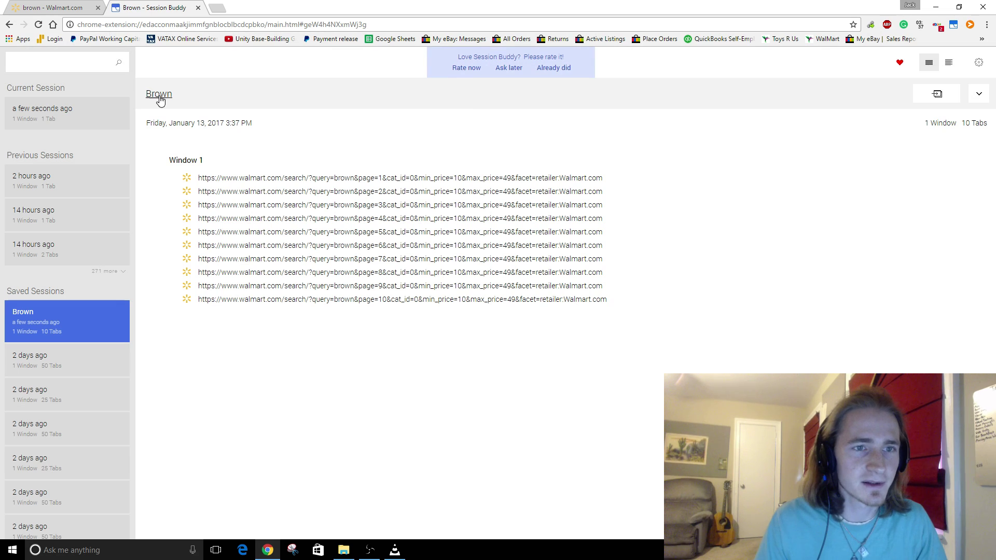
{"action": "scroll", "coordinate": [51, 297], "scroll_direction": "down", "scroll_amount": 8}
{"action": "scroll", "coordinate": [51, 296], "scroll_direction": "down", "scroll_amount": 15}
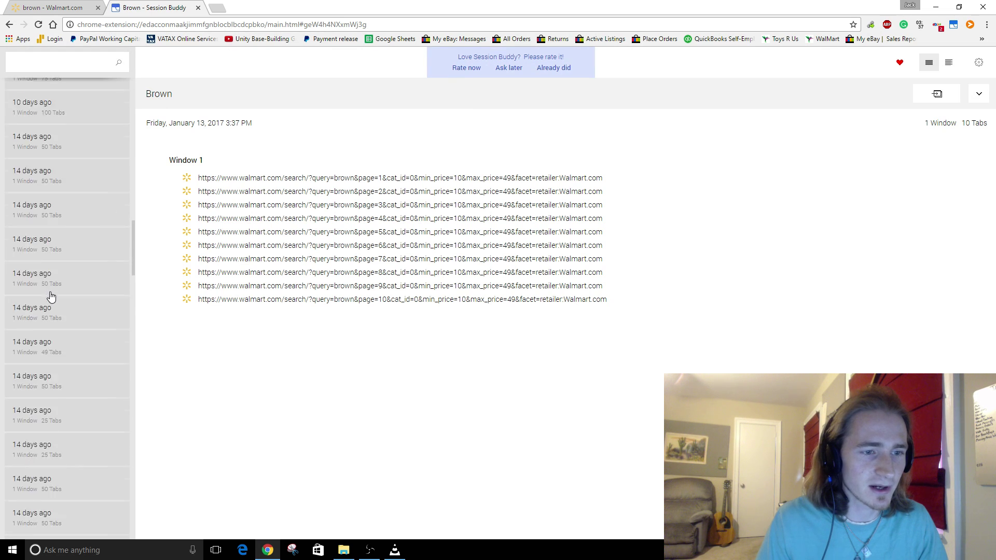
{"action": "scroll", "coordinate": [51, 296], "scroll_direction": "down", "scroll_amount": 15}
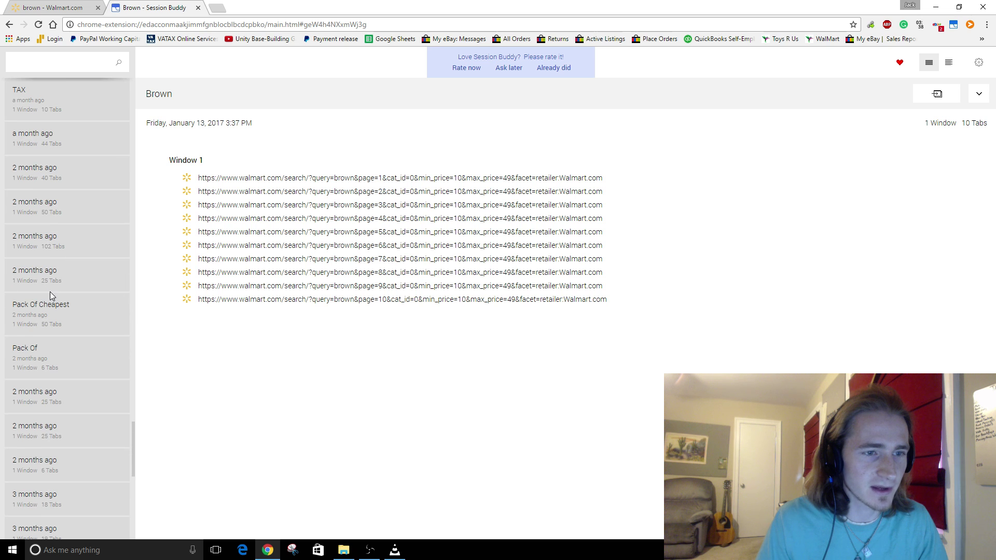
{"action": "scroll", "coordinate": [60, 399], "scroll_direction": "up", "scroll_amount": 20}
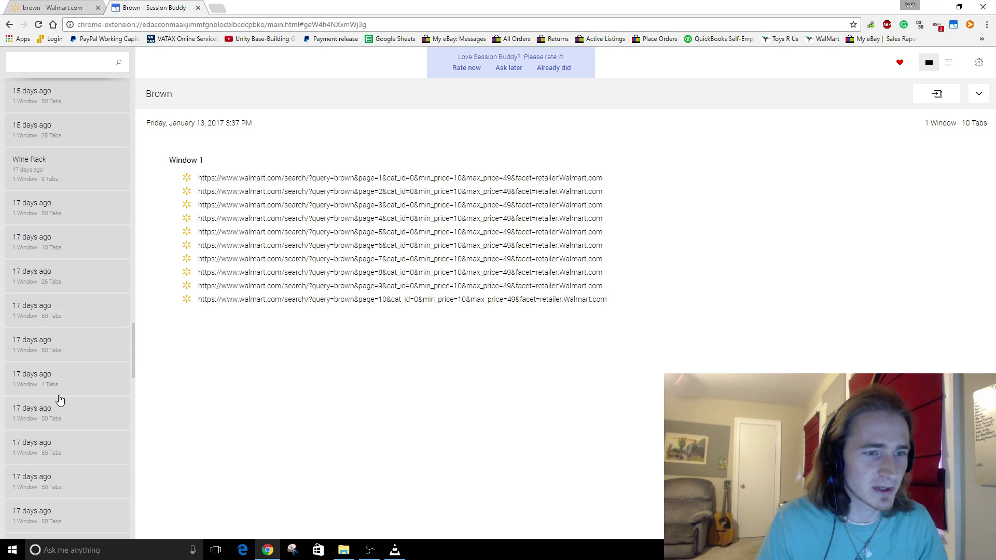
{"action": "scroll", "coordinate": [59, 400], "scroll_direction": "up", "scroll_amount": 2}
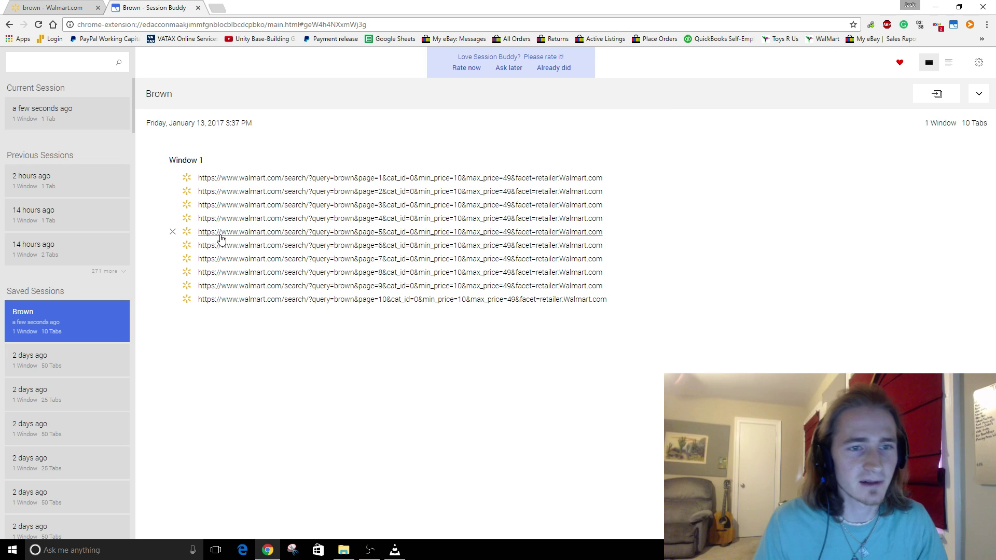
Step: Restore the Brown session's ten Walmart result pages in a new, maximized browser window
{"action": "left_click", "coordinate": [190, 164]}
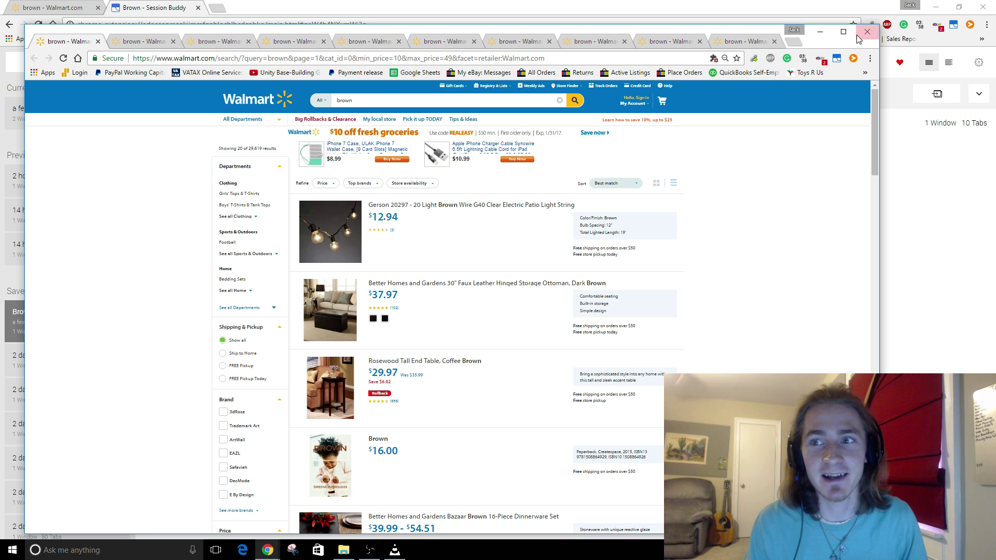
{"action": "left_click", "coordinate": [844, 32]}
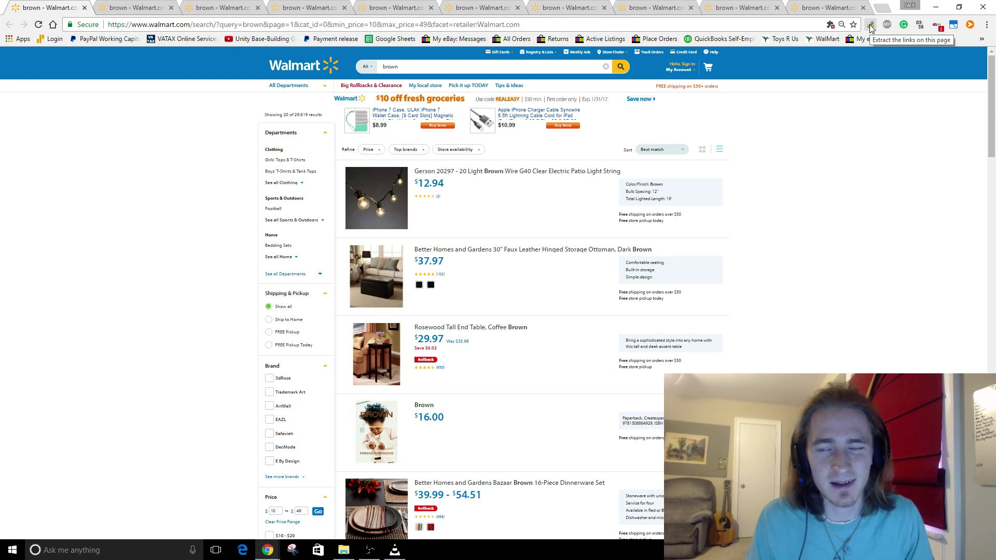
Step: Look through the page 5 and page 8 result tabs, then return to page 1
{"action": "left_click", "coordinate": [276, 86]}
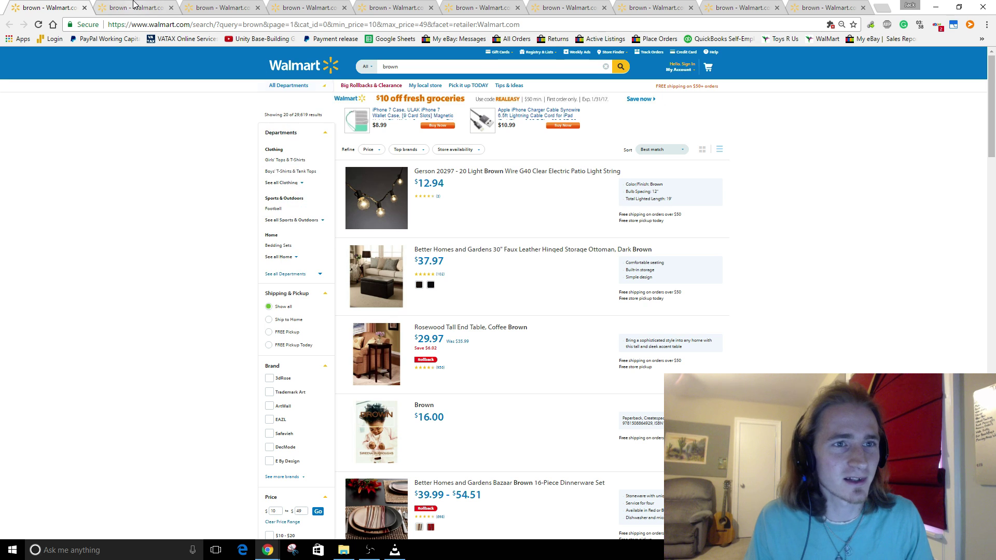
{"action": "left_click", "coordinate": [309, 7]}
{"action": "left_click", "coordinate": [398, 7]}
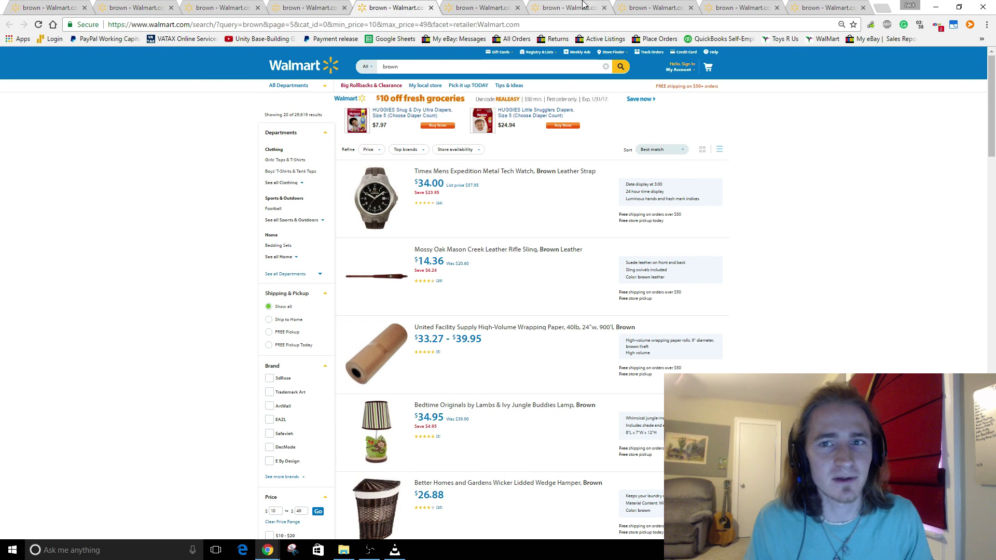
{"action": "left_click", "coordinate": [652, 7]}
{"action": "left_click", "coordinate": [813, 155]}
{"action": "left_click", "coordinate": [72, 5]}
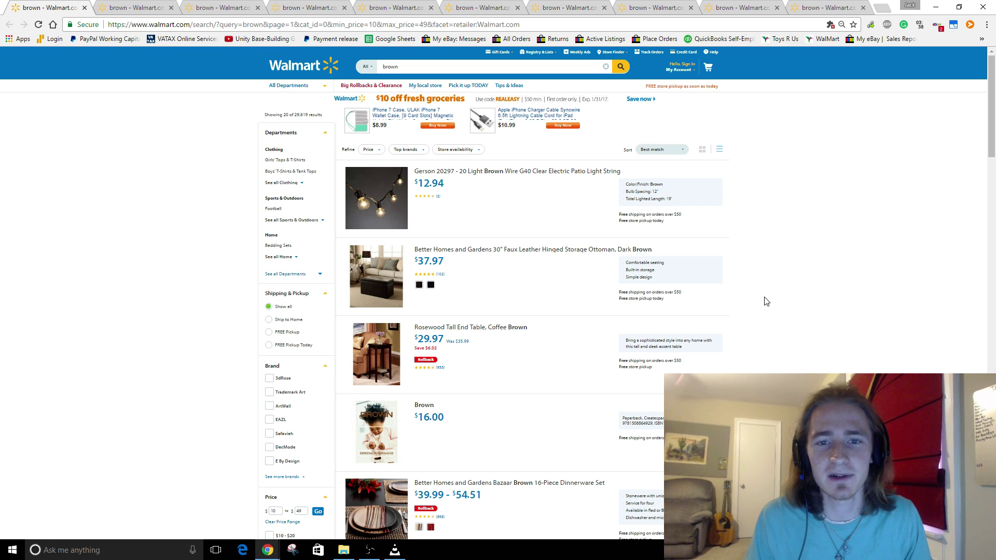
Step: Check the 29,619 results total and jump to the last results page, 50
{"action": "triple_click", "coordinate": [298, 115]}
{"action": "left_click", "coordinate": [301, 117]}
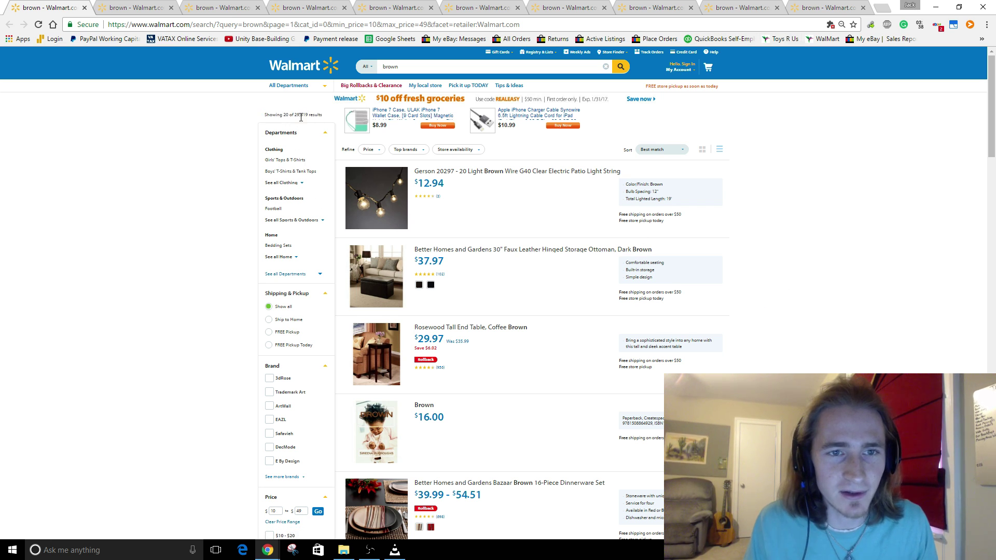
{"action": "left_click", "coordinate": [176, 192]}
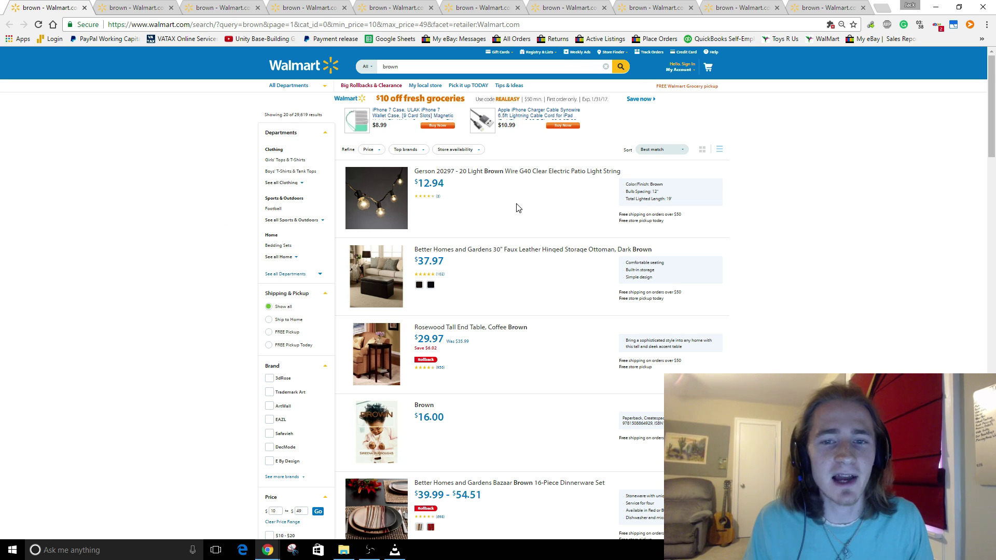
{"action": "scroll", "coordinate": [571, 349], "scroll_direction": "down", "scroll_amount": 15}
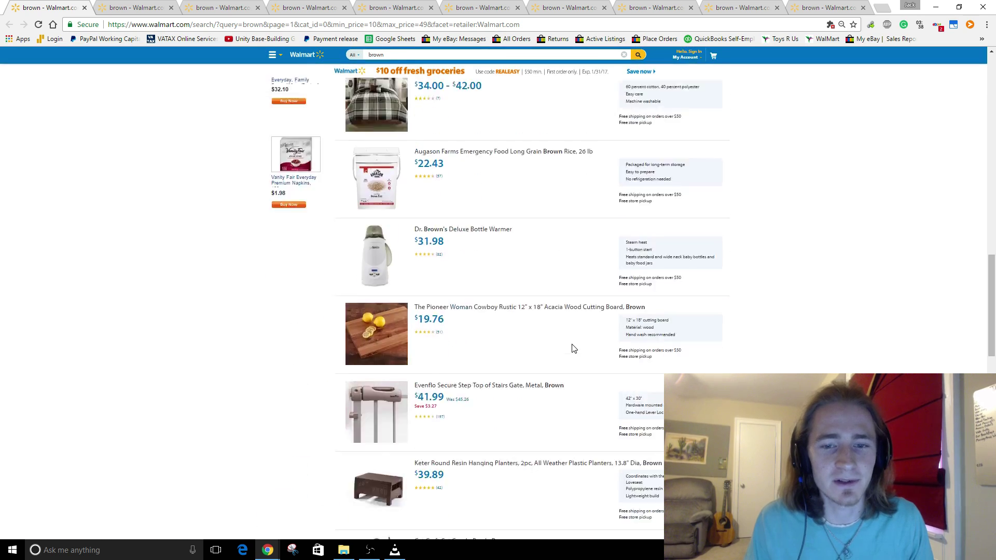
{"action": "scroll", "coordinate": [573, 348], "scroll_direction": "down", "scroll_amount": 15}
{"action": "scroll", "coordinate": [573, 348], "scroll_direction": "up", "scroll_amount": 5}
{"action": "left_click", "coordinate": [564, 229]}
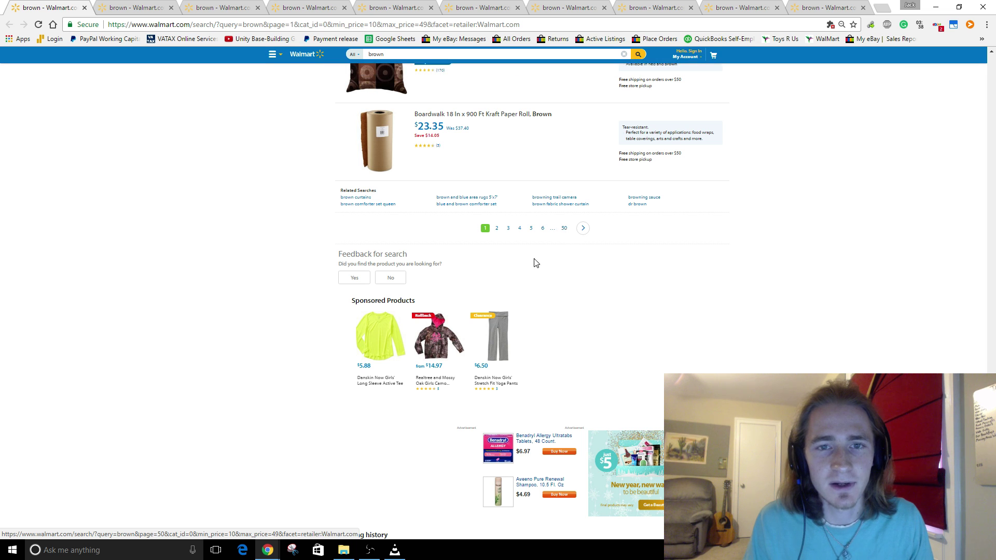
Step: Limit the brown results to a $10–$49 price range sold by Walmart.com
{"action": "scroll", "coordinate": [533, 264], "scroll_direction": "up", "scroll_amount": 10}
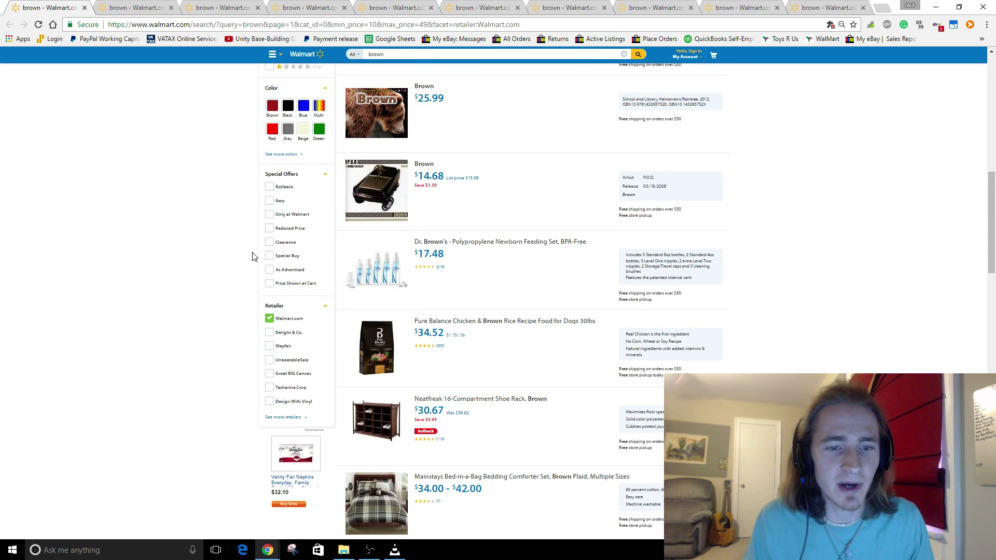
{"action": "scroll", "coordinate": [252, 256], "scroll_direction": "up", "scroll_amount": 6}
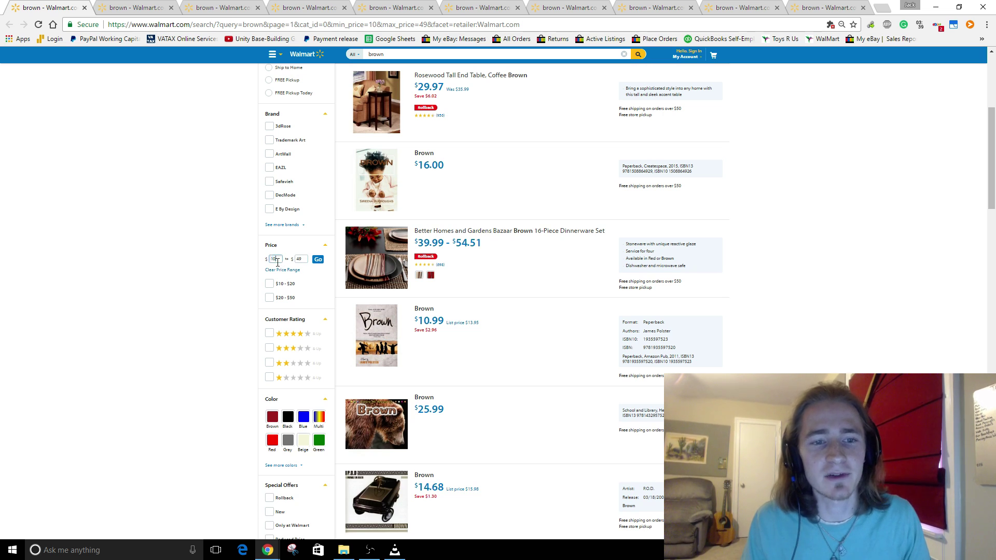
{"action": "left_click", "coordinate": [303, 260]}
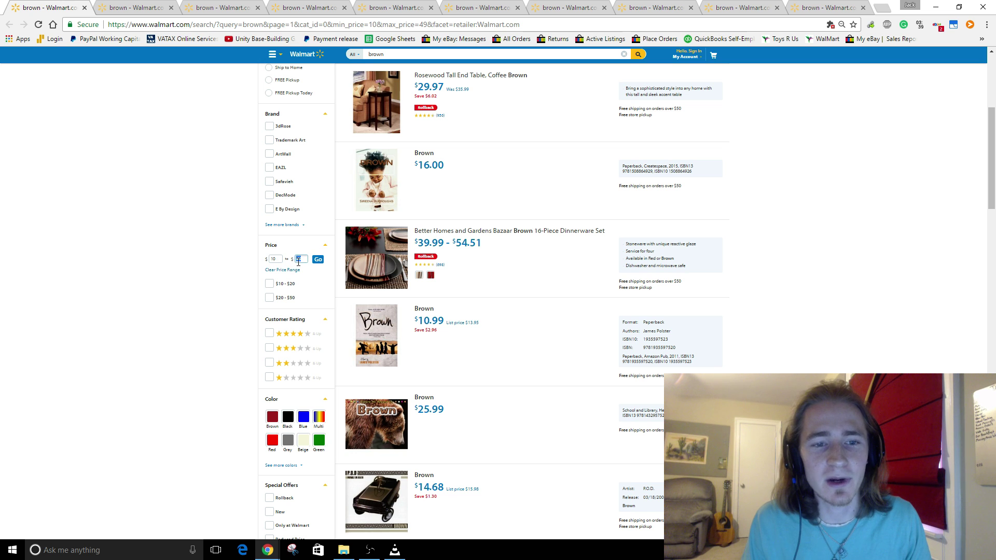
{"action": "scroll", "coordinate": [568, 322], "scroll_direction": "up", "scroll_amount": 5}
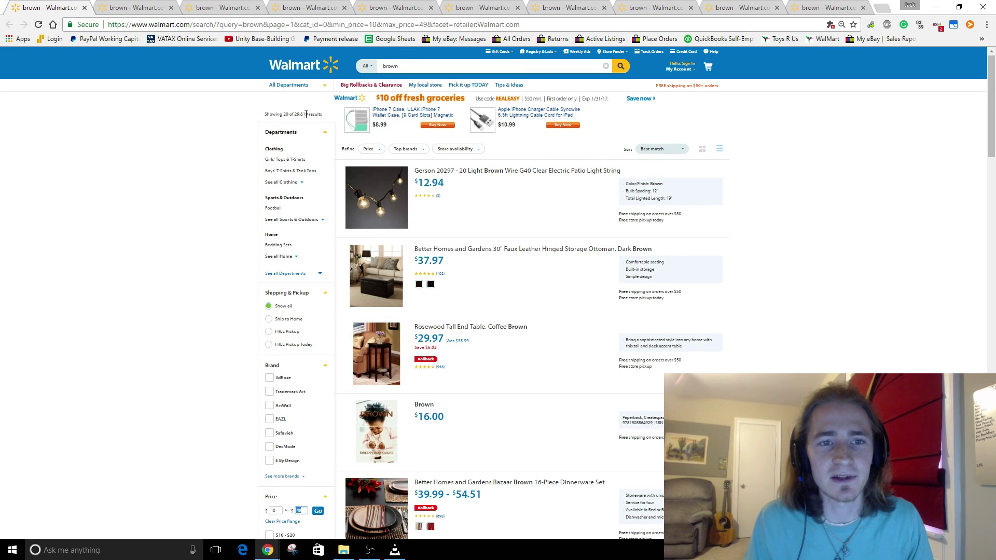
{"action": "left_click", "coordinate": [586, 202]}
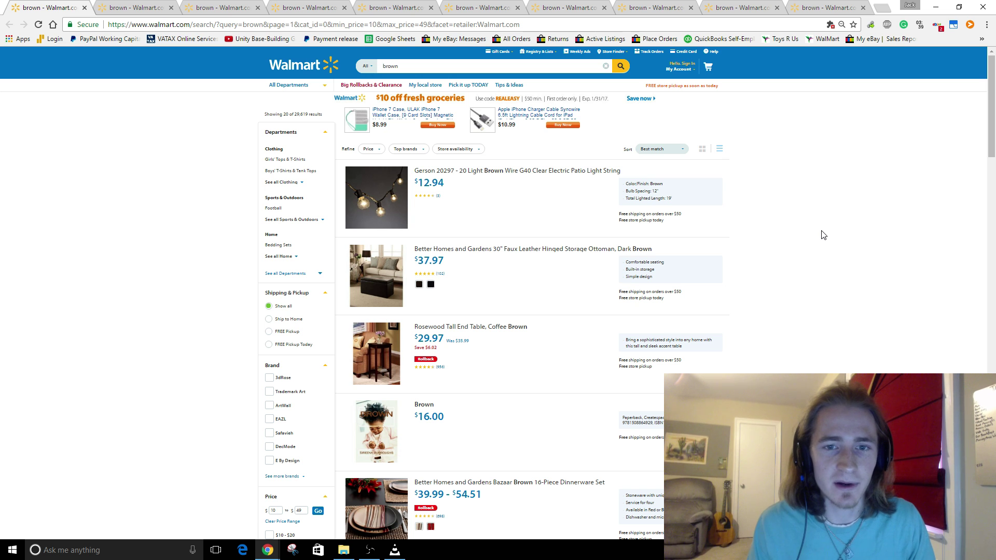
{"action": "key", "text": "ctrl+3"}
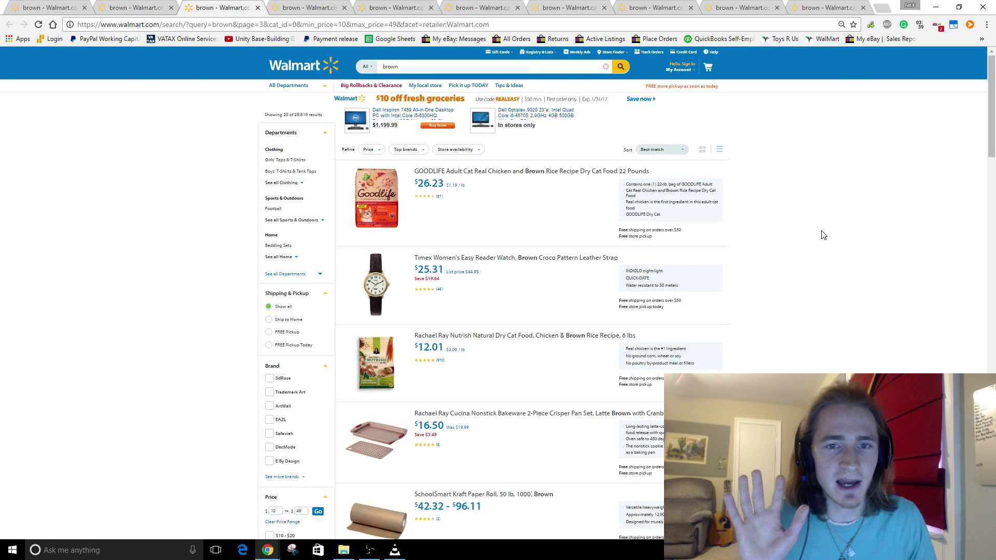
{"action": "key", "text": "ctrl+Tab"}
{"action": "key", "text": "ctrl+Tab"}
{"action": "key", "text": "ctrl+Tab"}
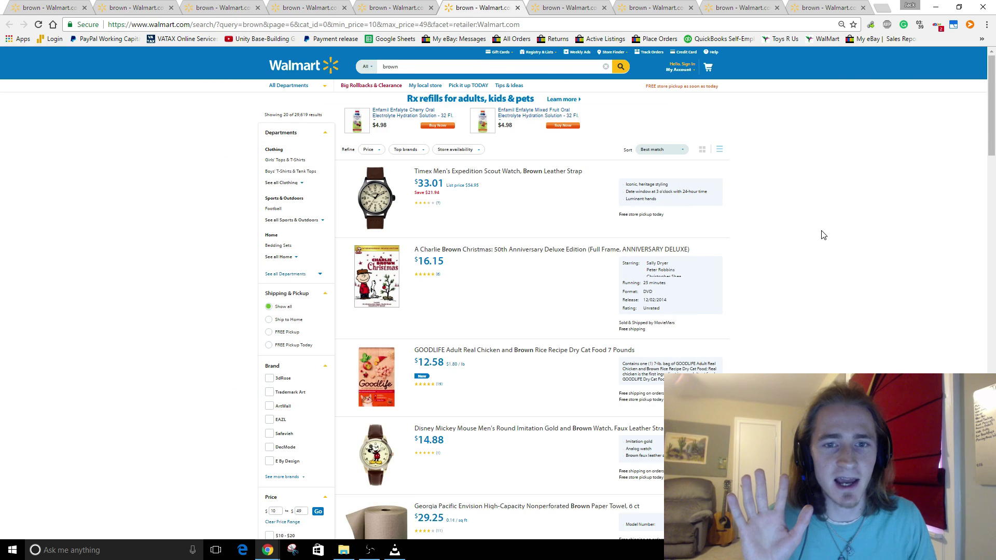
{"action": "key", "text": "ctrl+Tab"}
{"action": "key", "text": "ctrl+Tab"}
{"action": "key", "text": "ctrl+Tab"}
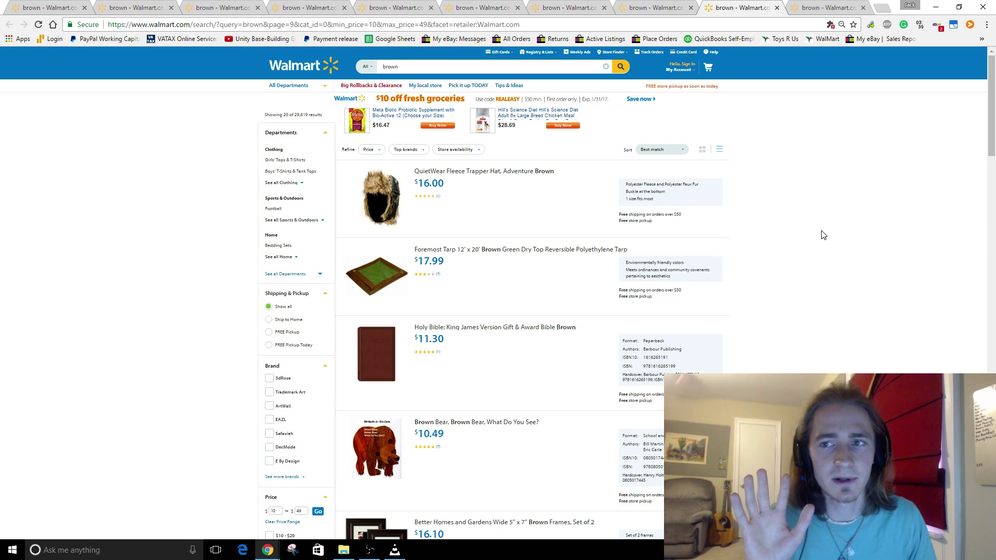
{"action": "key", "text": "ctrl+Tab"}
{"action": "key", "text": "ctrl+Tab"}
{"action": "key", "text": "ctrl+Tab"}
{"action": "key", "text": "ctrl+Tab"}
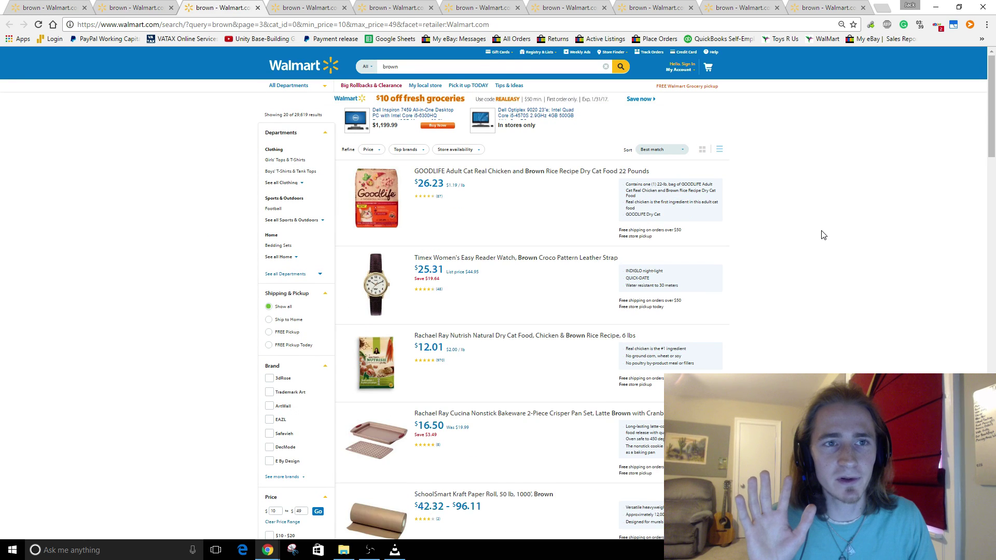
{"action": "key", "text": "ctrl+Tab"}
{"action": "key", "text": "ctrl+shift+Tab"}
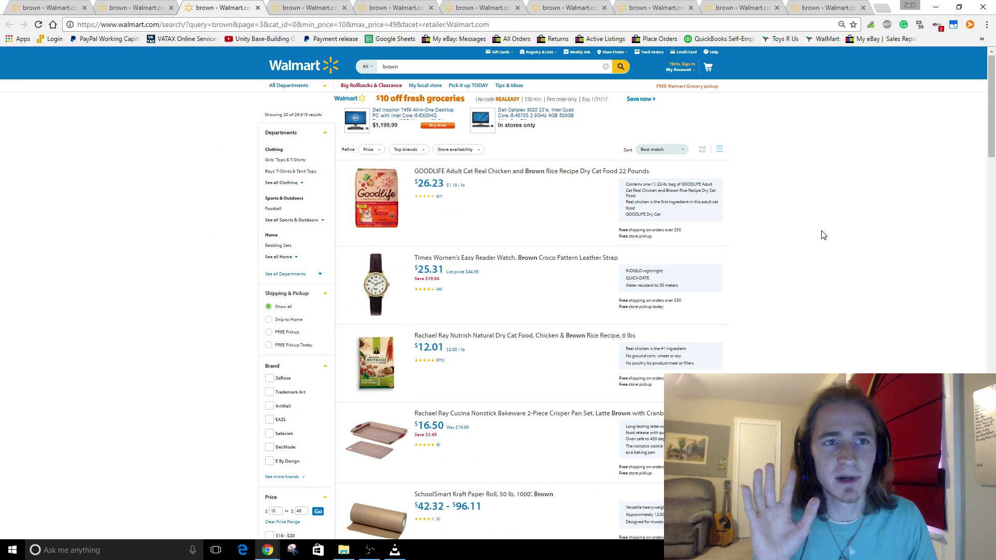
{"action": "key", "text": "ctrl+Tab"}
{"action": "key", "text": "ctrl+Tab"}
{"action": "key", "text": "ctrl+Tab"}
{"action": "key", "text": "ctrl+Tab"}
{"action": "key", "text": "ctrl+Tab"}
{"action": "key", "text": "ctrl+Tab"}
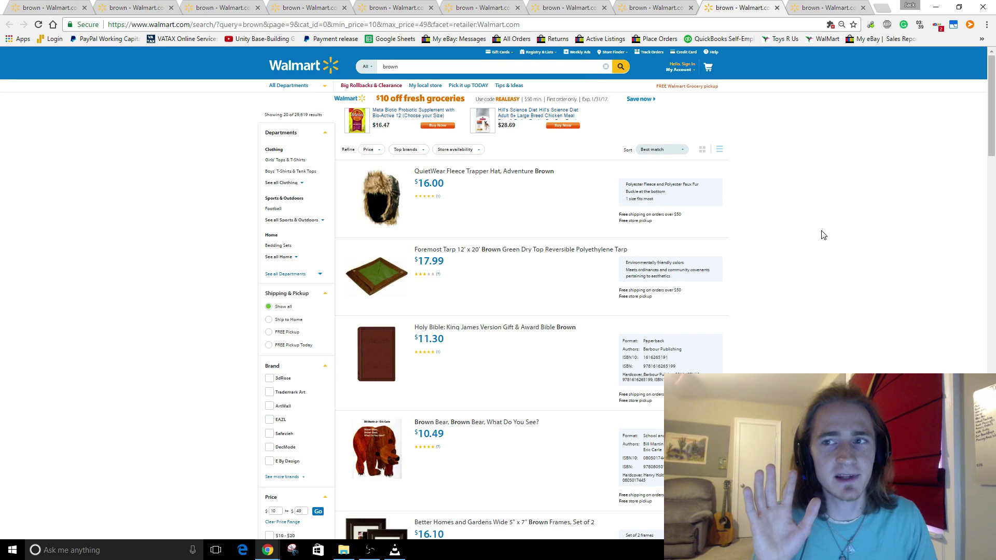
{"action": "key", "text": "ctrl+shift+Tab"}
{"action": "key", "text": "ctrl+shift+Tab"}
{"action": "key", "text": "ctrl+shift+Tab"}
{"action": "key", "text": "ctrl+shift+Tab"}
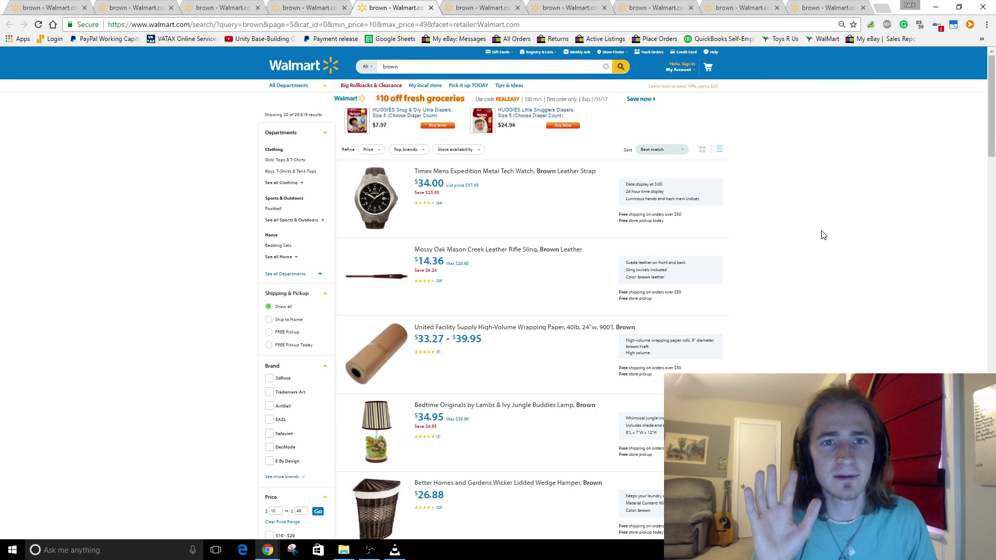
{"action": "key", "text": "ctrl+shift+Tab"}
{"action": "key", "text": "ctrl+shift+Tab"}
{"action": "key", "text": "ctrl+shift+Tab"}
{"action": "key", "text": "ctrl+shift+Tab"}
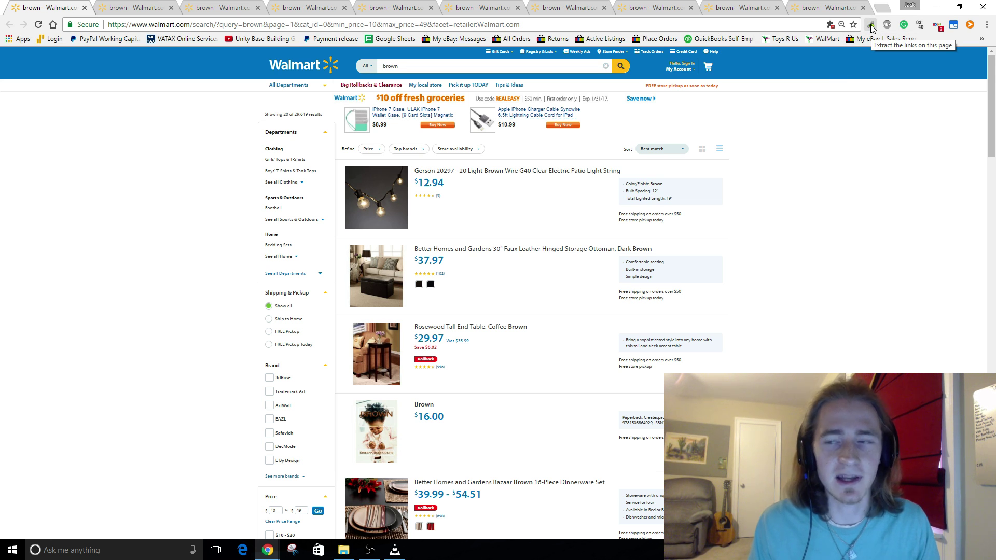
Step: Extract the links from results pages 1, 2 and 3 with Link Grabber
{"action": "scroll", "coordinate": [565, 244], "scroll_direction": "down", "scroll_amount": 8}
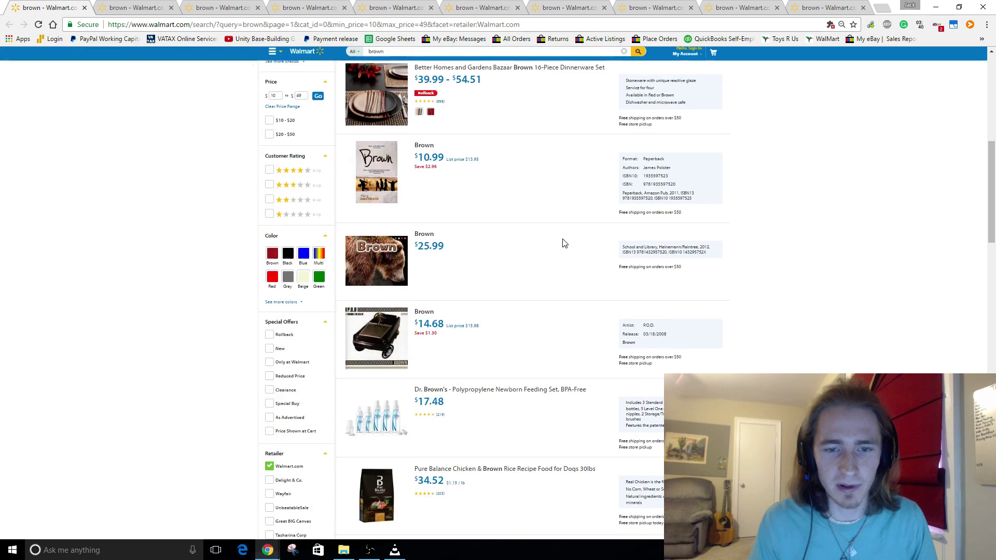
{"action": "scroll", "coordinate": [565, 243], "scroll_direction": "down", "scroll_amount": 10}
{"action": "scroll", "coordinate": [587, 258], "scroll_direction": "up", "scroll_amount": 20}
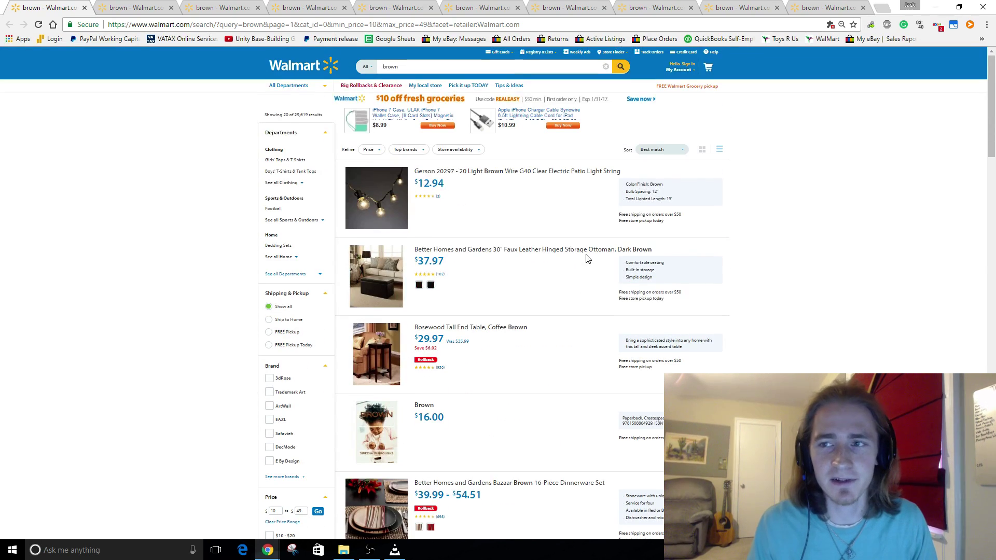
{"action": "left_click", "coordinate": [873, 26]}
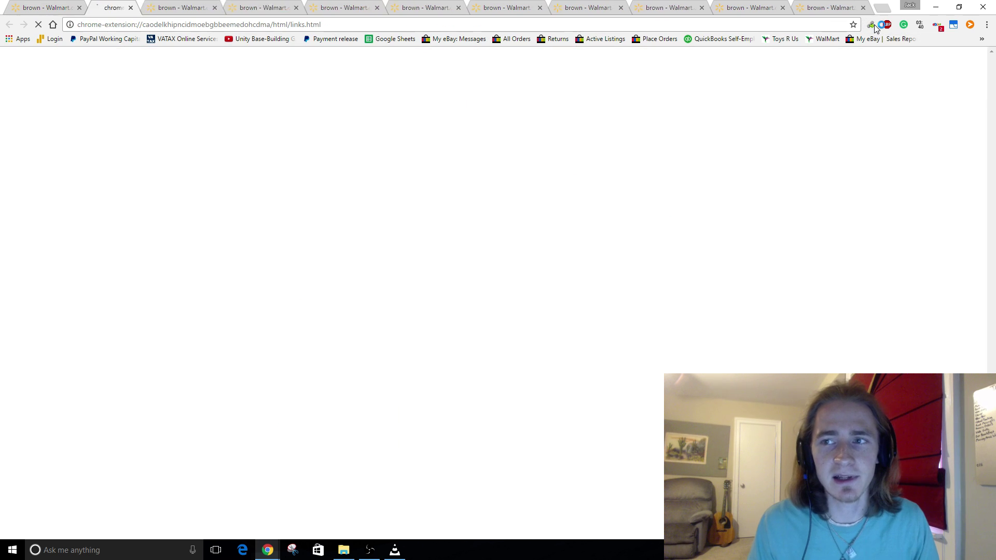
{"action": "key", "text": "ctrl+Tab"}
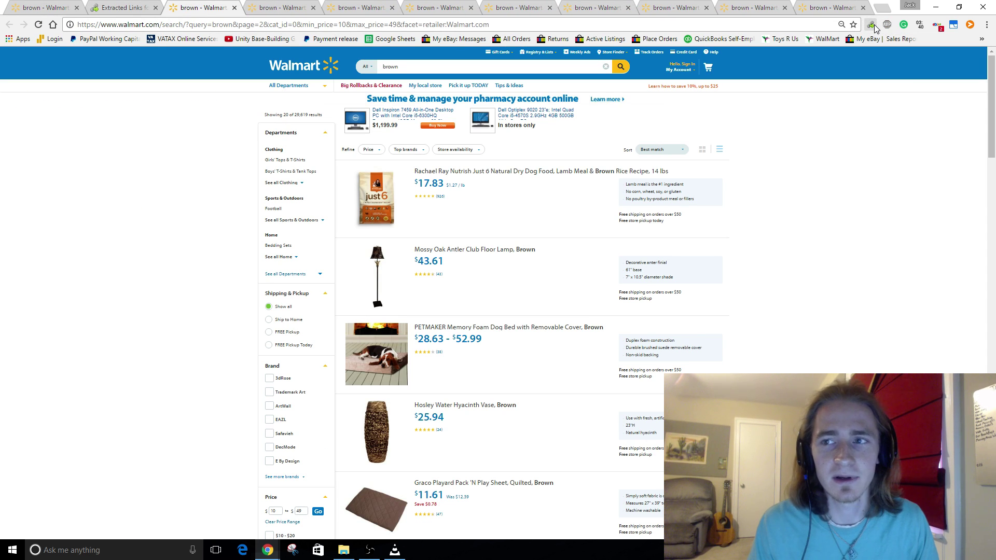
{"action": "left_click", "coordinate": [873, 26]}
{"action": "key", "text": "ctrl+Tab"}
{"action": "left_click", "coordinate": [873, 26]}
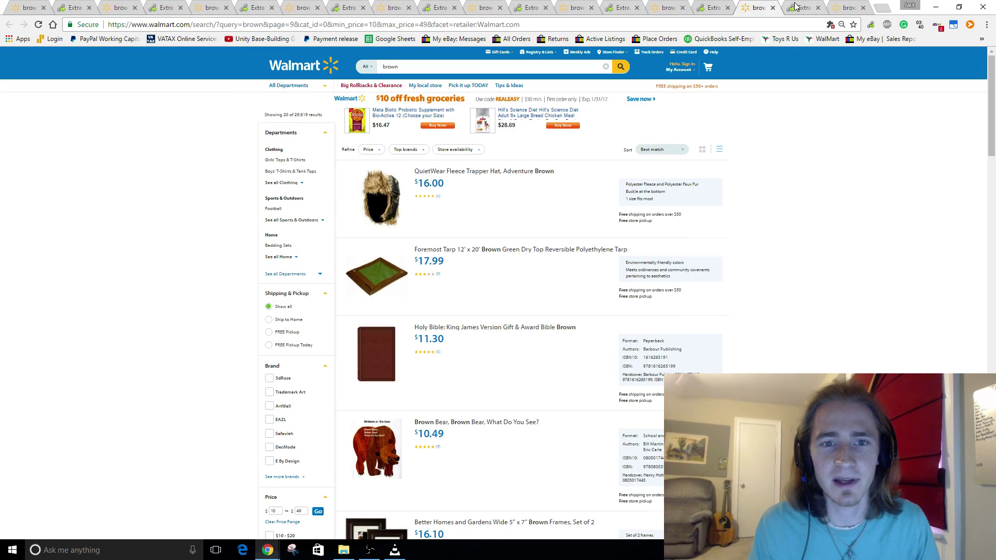
Step: Extract the page 10 links, then cycle through the tabs to check the link lists
{"action": "left_click", "coordinate": [839, 7]}
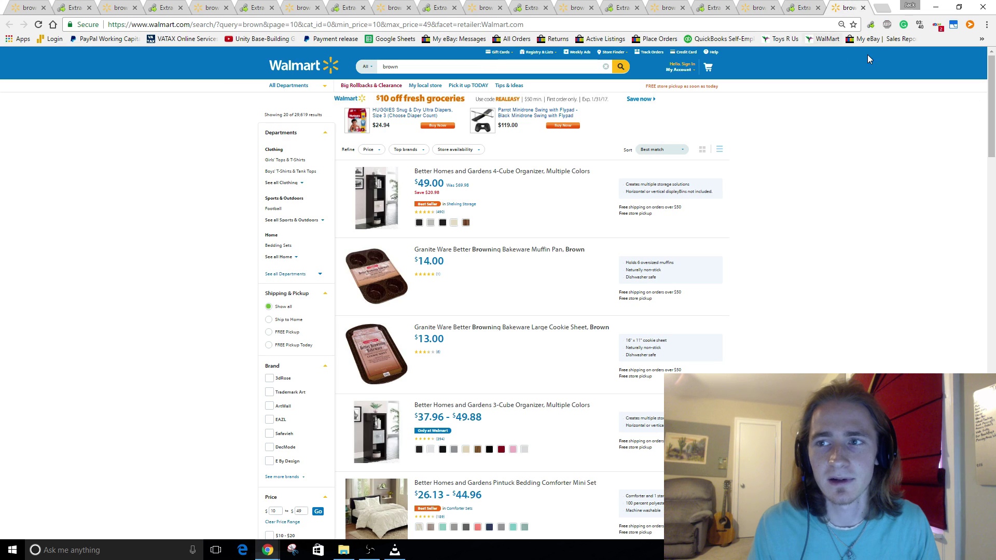
{"action": "left_click", "coordinate": [874, 27]}
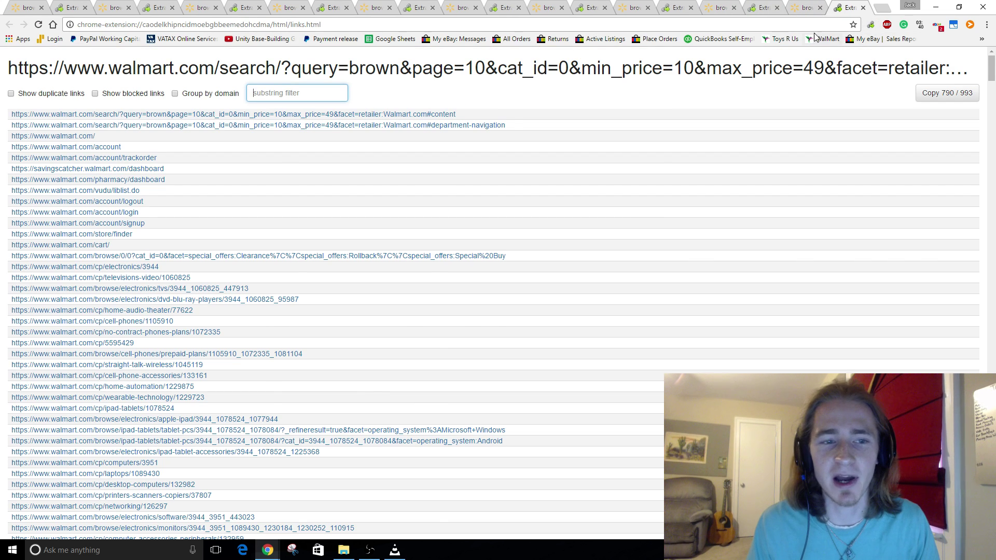
{"action": "key", "text": "ctrl+Tab"}
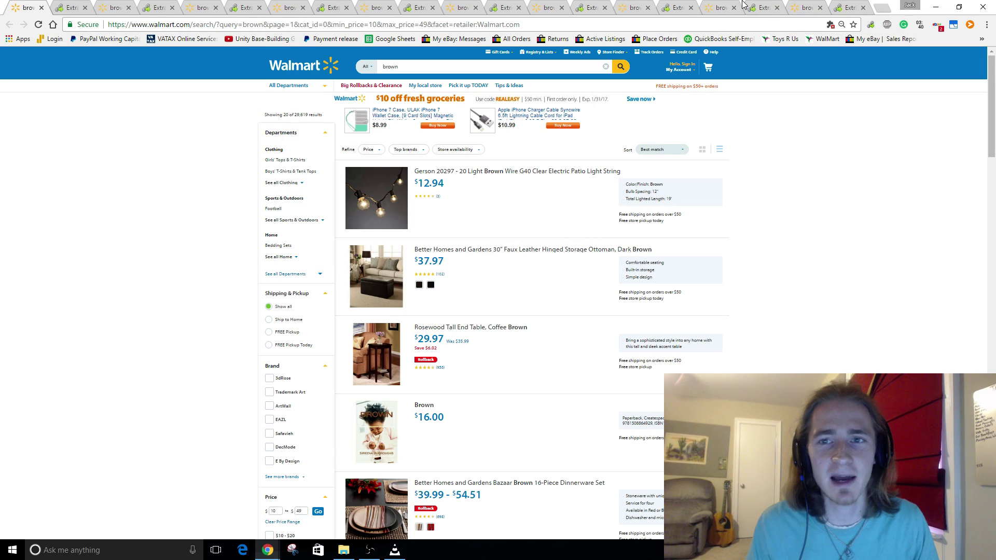
{"action": "key", "text": "ctrl+Tab"}
{"action": "key", "text": "ctrl+Tab"}
{"action": "key", "text": "ctrl+Tab"}
{"action": "key", "text": "ctrl+Tab"}
{"action": "key", "text": "ctrl+Tab"}
{"action": "key", "text": "ctrl+Tab"}
{"action": "key", "text": "ctrl+Tab"}
{"action": "key", "text": "ctrl+Tab"}
{"action": "key", "text": "ctrl+Tab"}
{"action": "key", "text": "ctrl+Tab"}
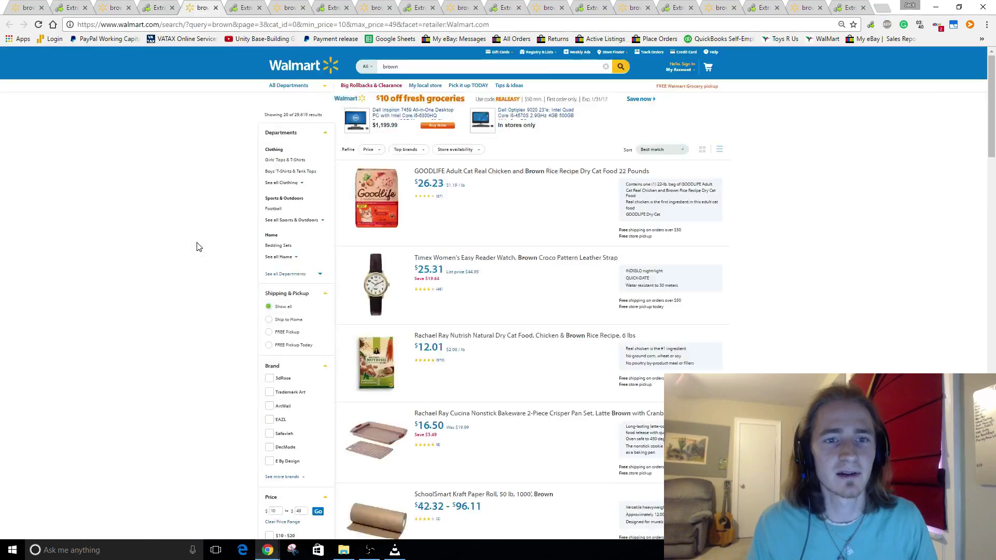
{"action": "key", "text": "ctrl+Tab"}
{"action": "key", "text": "ctrl+Tab"}
{"action": "key", "text": "ctrl+Tab"}
{"action": "key", "text": "ctrl+Tab"}
{"action": "key", "text": "ctrl+Tab"}
{"action": "key", "text": "ctrl+Tab"}
{"action": "key", "text": "ctrl+Tab"}
{"action": "key", "text": "ctrl+Tab"}
{"action": "key", "text": "ctrl+Tab"}
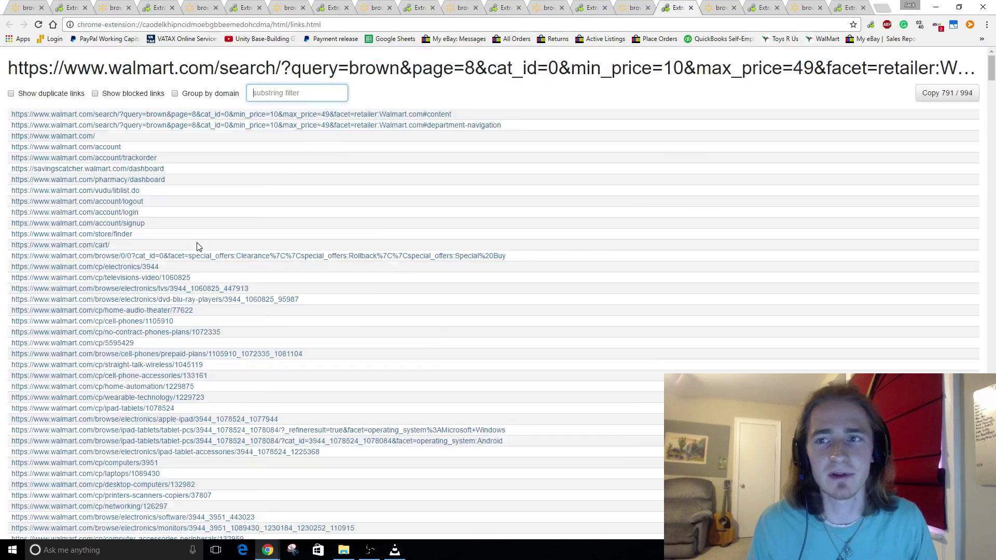
{"action": "key", "text": "ctrl+Tab"}
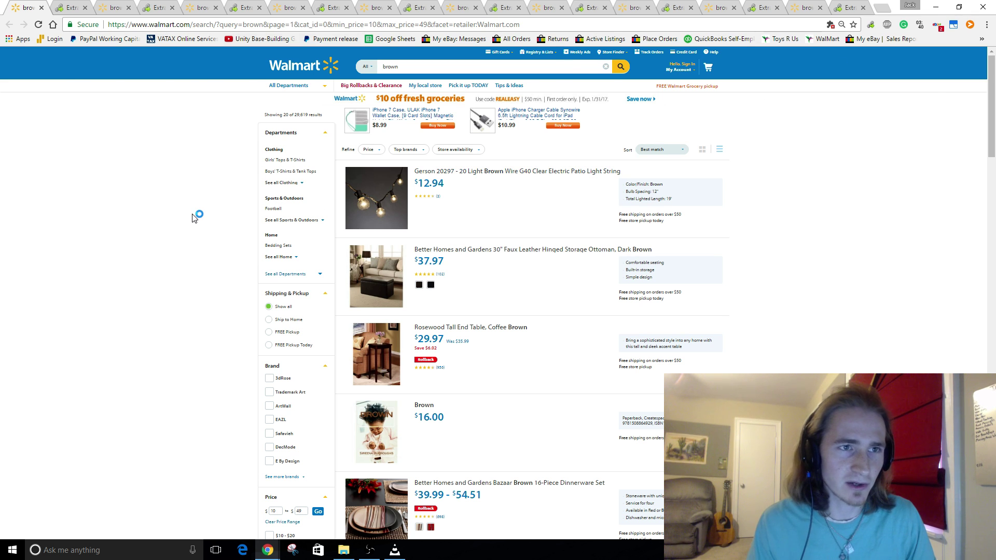
Step: Close the results tabs for pages 1–5 and filter each extracted link list to /ip/
{"action": "key", "text": "ctrl+w"}
{"action": "type", "text": "/ip/"}
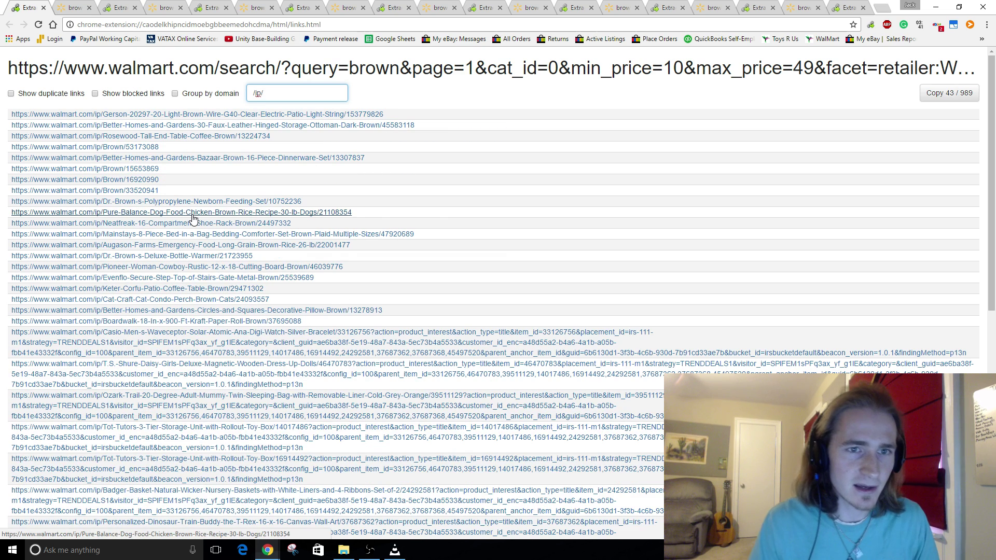
{"action": "key", "text": "ctrl+a"}
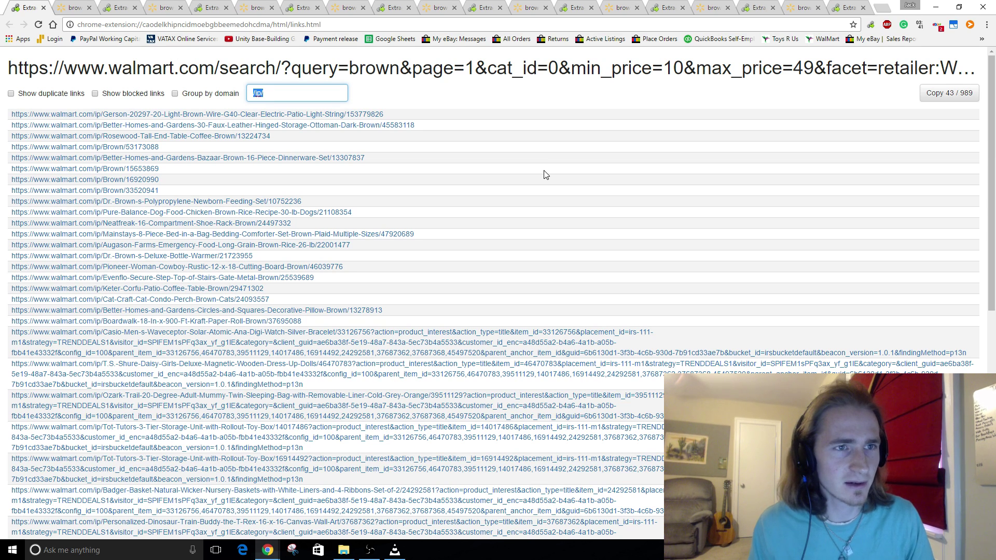
{"action": "key", "text": "ctrl+Tab"}
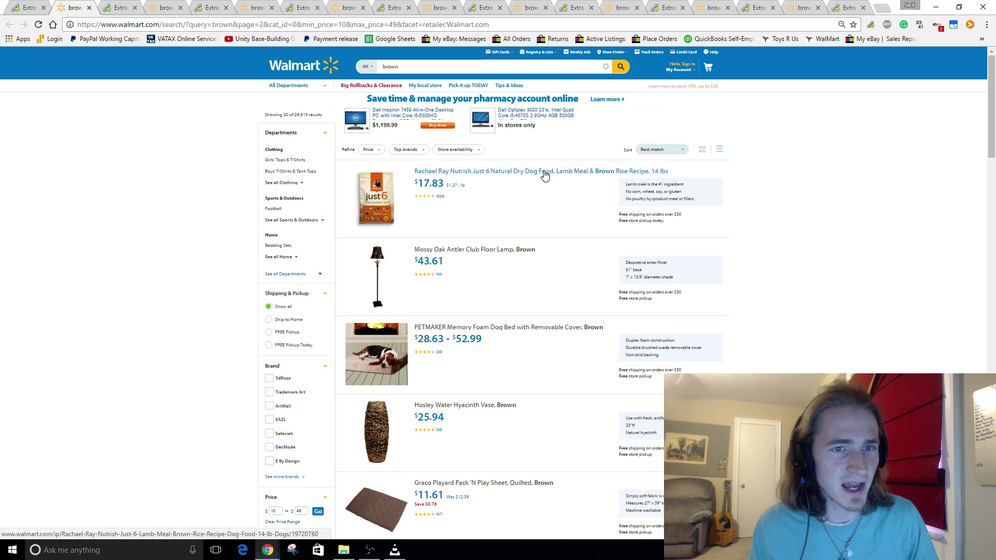
{"action": "key", "text": "ctrl+w"}
{"action": "type", "text": "/ip/"}
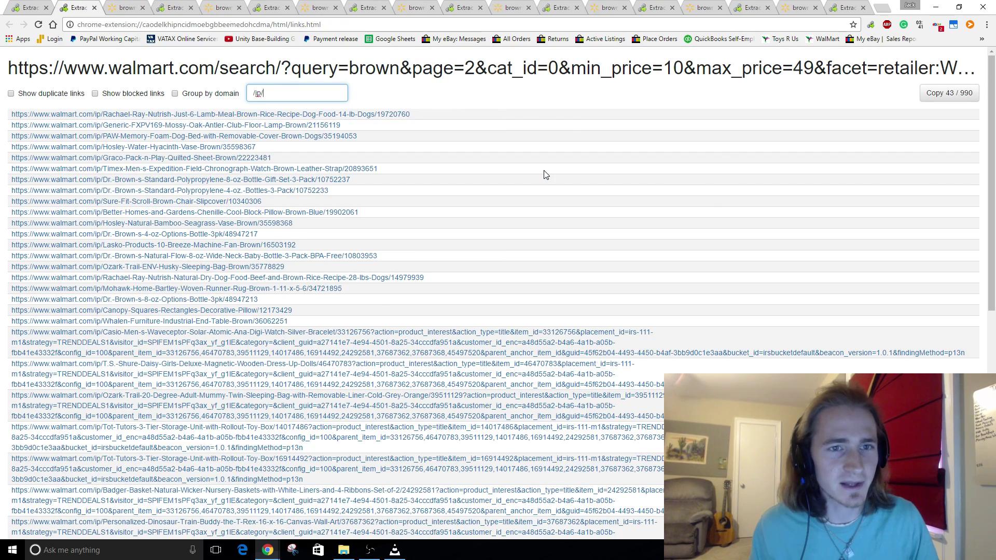
{"action": "key", "text": "ctrl+Tab"}
{"action": "key", "text": "ctrl+w"}
{"action": "type", "text": "/ip/"}
{"action": "key", "text": "ctrl+Tab"}
{"action": "key", "text": "ctrl+w"}
{"action": "type", "text": "/ip/"}
{"action": "key", "text": "ctrl+Tab"}
{"action": "key", "text": "ctrl+w"}
{"action": "type", "text": "/ip/"}
Step: Close the results tabs for pages 6–10 and filter their link lists to /ip/
{"action": "key", "text": "ctrl+Tab"}
{"action": "key", "text": "ctrl+w"}
{"action": "type", "text": "/ip/"}
{"action": "key", "text": "ctrl+Tab"}
{"action": "key", "text": "ctrl+w"}
{"action": "type", "text": "/ip/"}
{"action": "key", "text": "ctrl+Tab"}
{"action": "key", "text": "ctrl+w"}
{"action": "type", "text": "/ip/"}
{"action": "key", "text": "ctrl+Tab"}
{"action": "key", "text": "ctrl+w"}
{"action": "type", "text": "/ip/"}
{"action": "key", "text": "ctrl+Tab"}
{"action": "key", "text": "ctrl+w"}
{"action": "type", "text": "/ip/"}
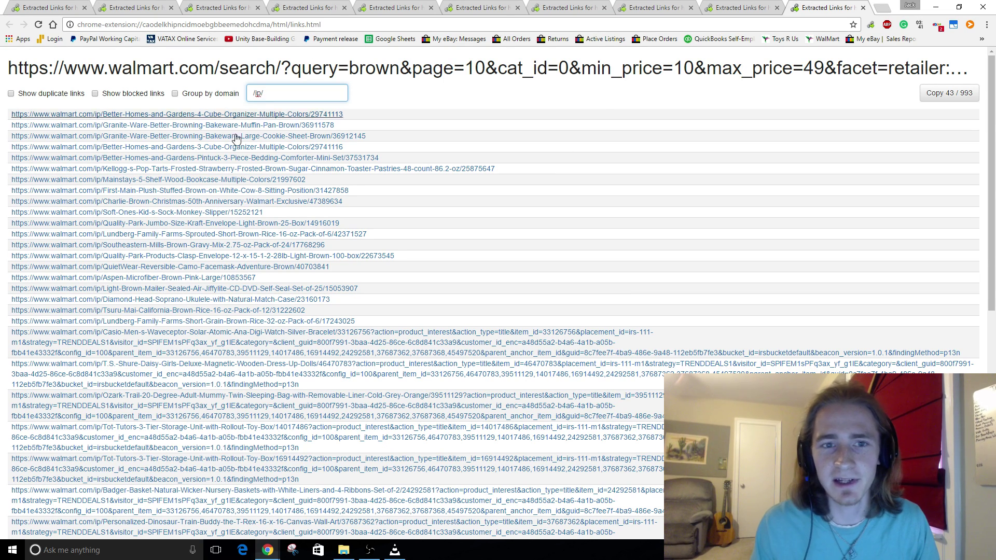
Step: Select the first 20 /ip/ product links on the page 1, 2 and 3 lists, then un-maximize the window
{"action": "left_click", "coordinate": [36, 8]}
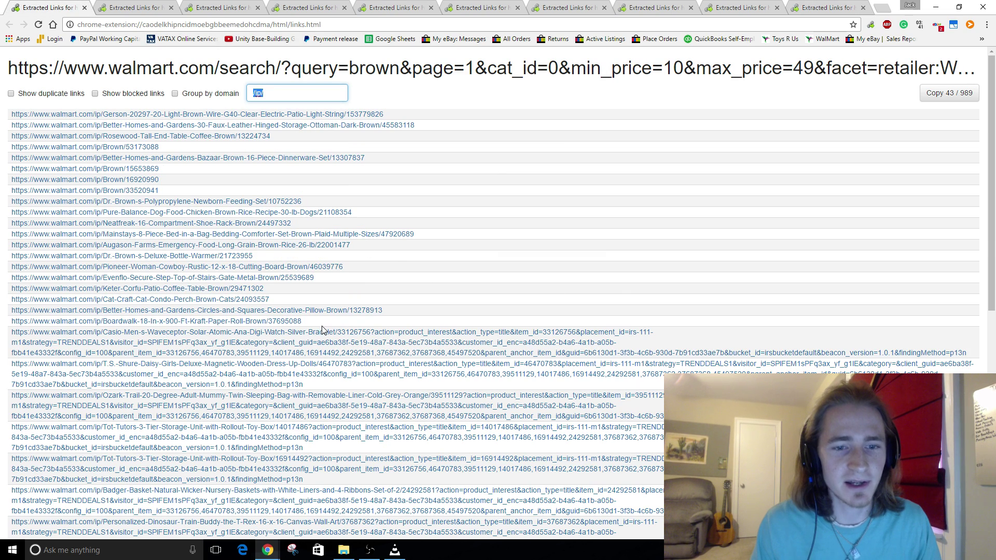
{"action": "left_click_drag", "start_coordinate": [319, 324], "coordinate": [11, 112]}
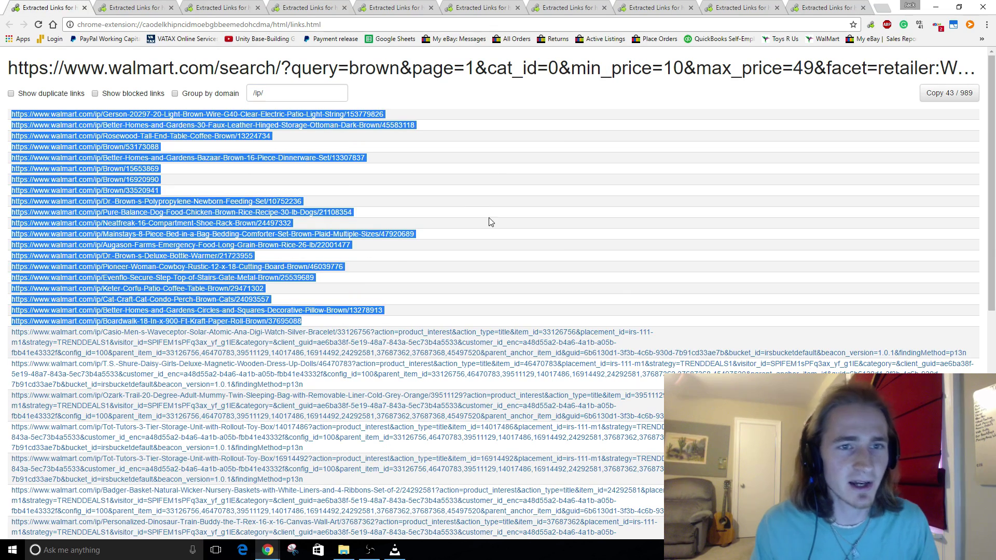
{"action": "key", "text": "ctrl+Tab"}
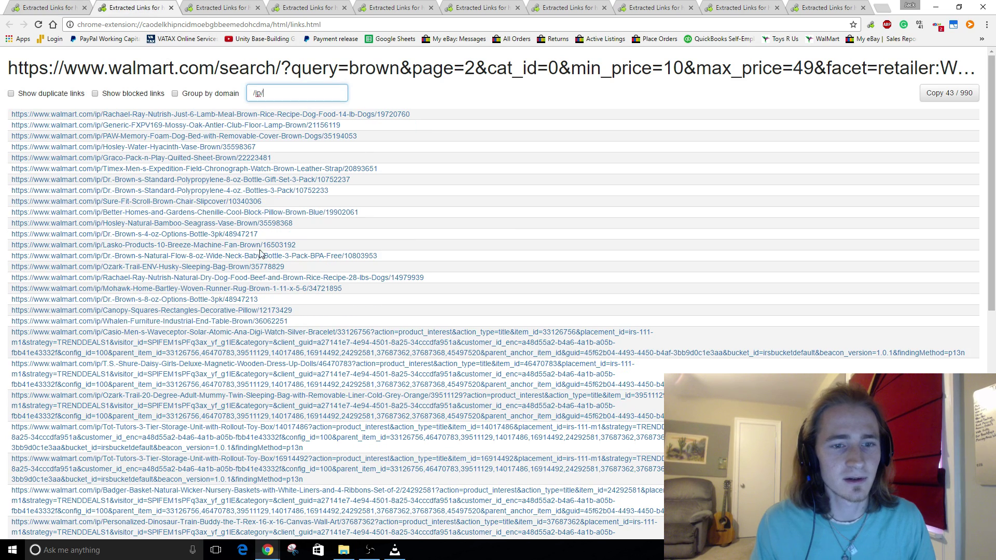
{"action": "left_click_drag", "start_coordinate": [300, 324], "coordinate": [11, 112]}
{"action": "key", "text": "ctrl+Tab"}
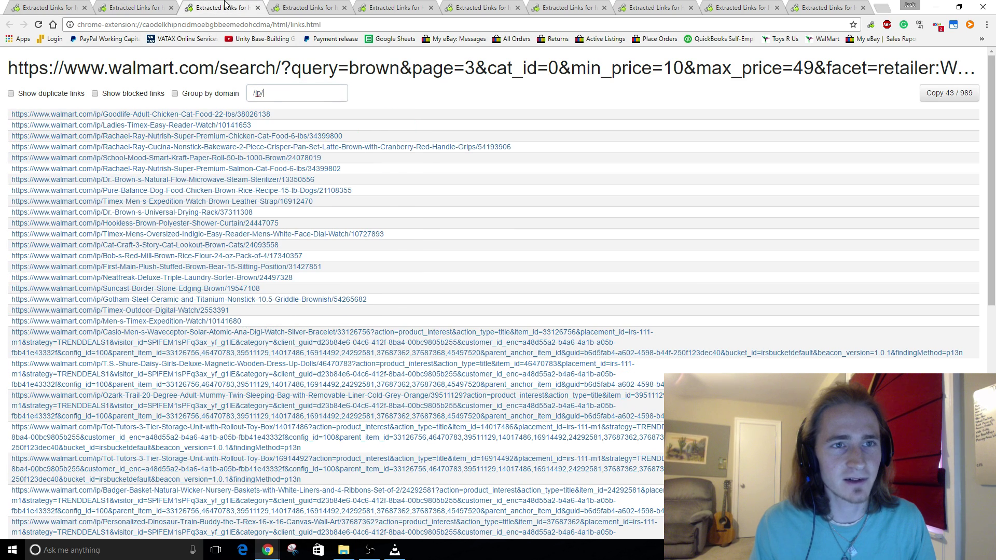
{"action": "left_click_drag", "start_coordinate": [300, 324], "coordinate": [10, 112]}
{"action": "left_click", "coordinate": [756, 243]}
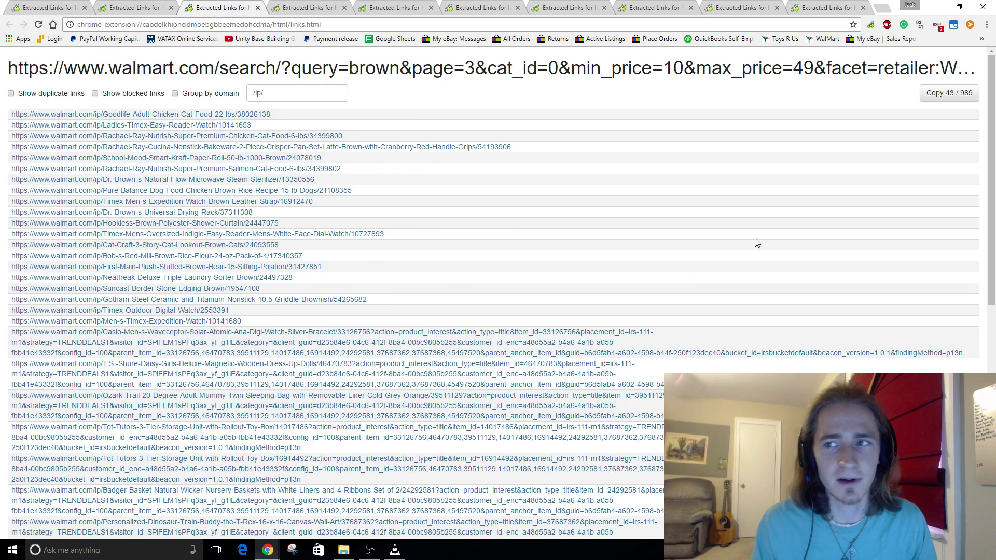
{"action": "left_click", "coordinate": [959, 7]}
Step: Snap the links window to the right half and launch the Hydra Lister web app from hydra-lister.com on the left
{"action": "left_click_drag", "start_coordinate": [460, 30], "coordinate": [994, 78]}
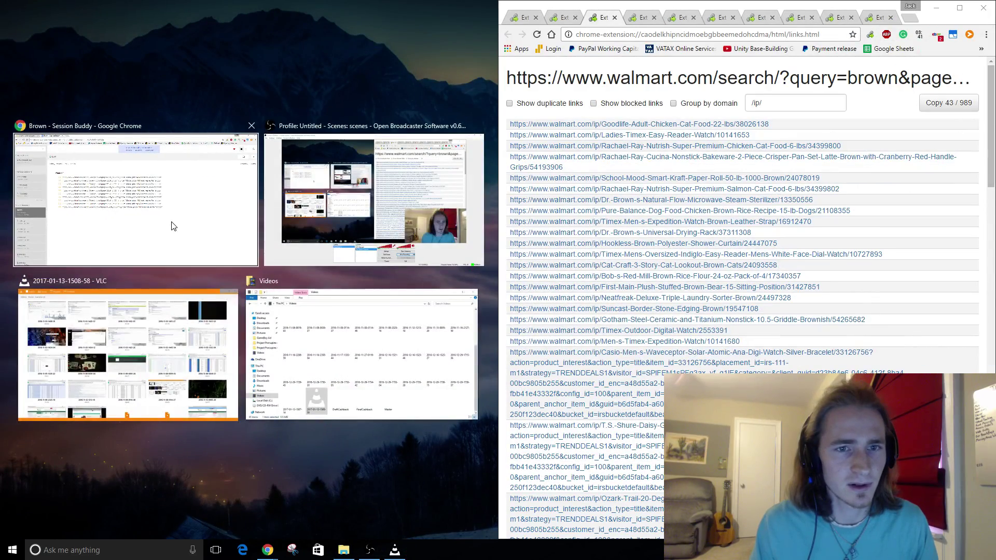
{"action": "left_click", "coordinate": [173, 226]}
{"action": "left_click", "coordinate": [182, 34]}
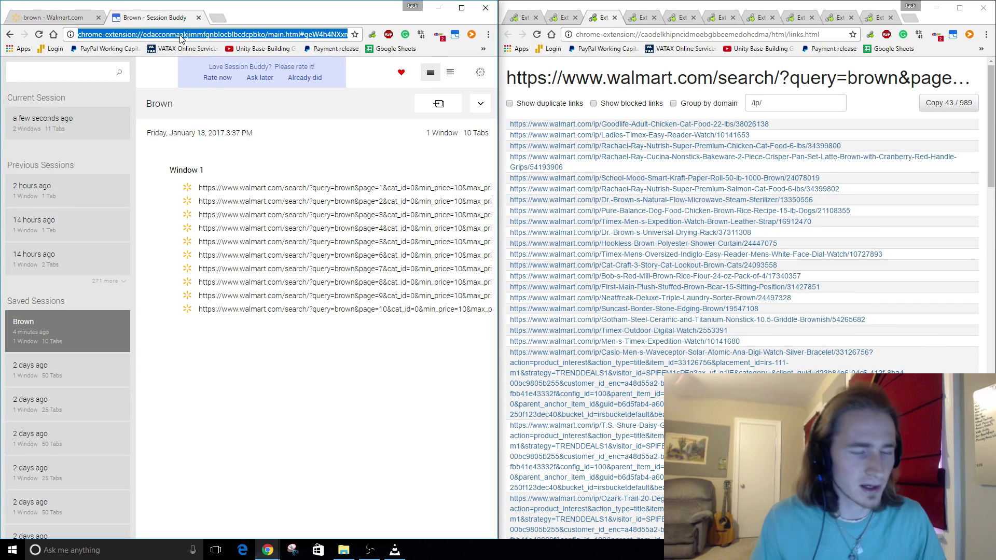
{"action": "type", "text": "hydra-lister.com"}
{"action": "key", "text": "Return"}
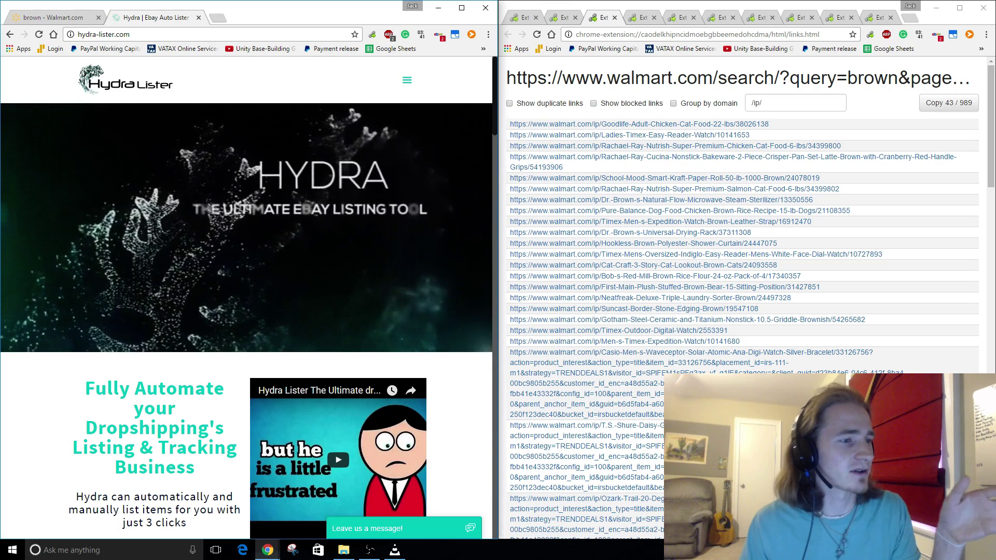
{"action": "left_click", "coordinate": [406, 81]}
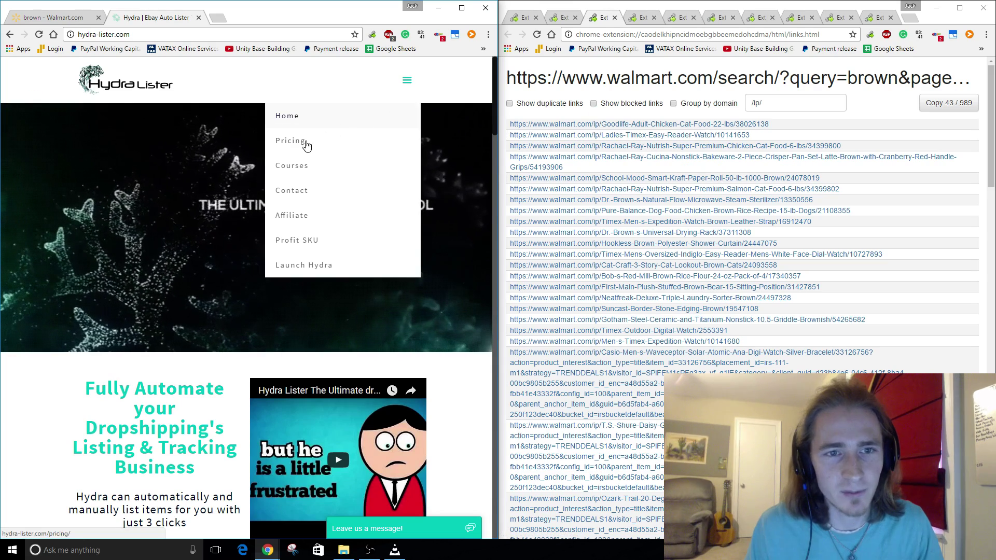
{"action": "left_click", "coordinate": [303, 266]}
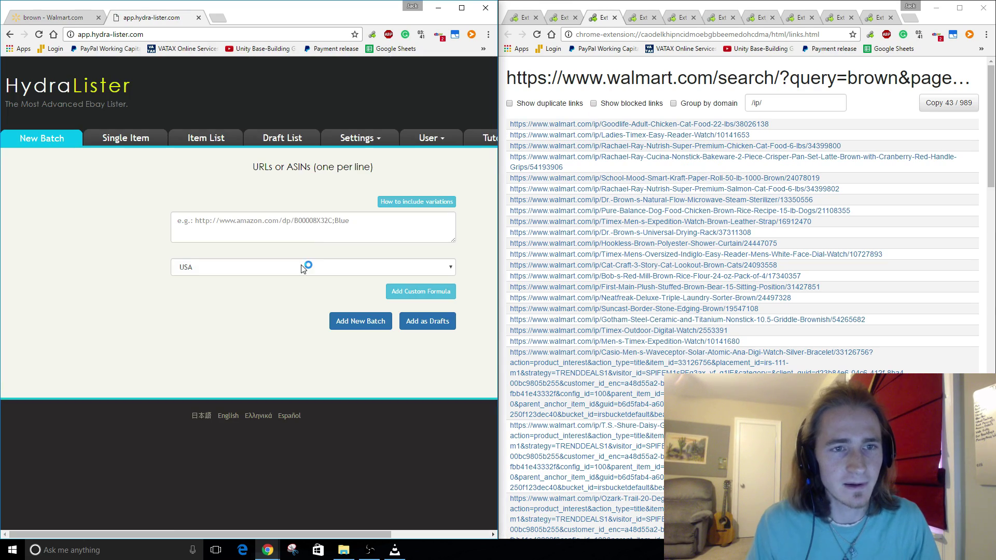
{"action": "left_click", "coordinate": [256, 225]}
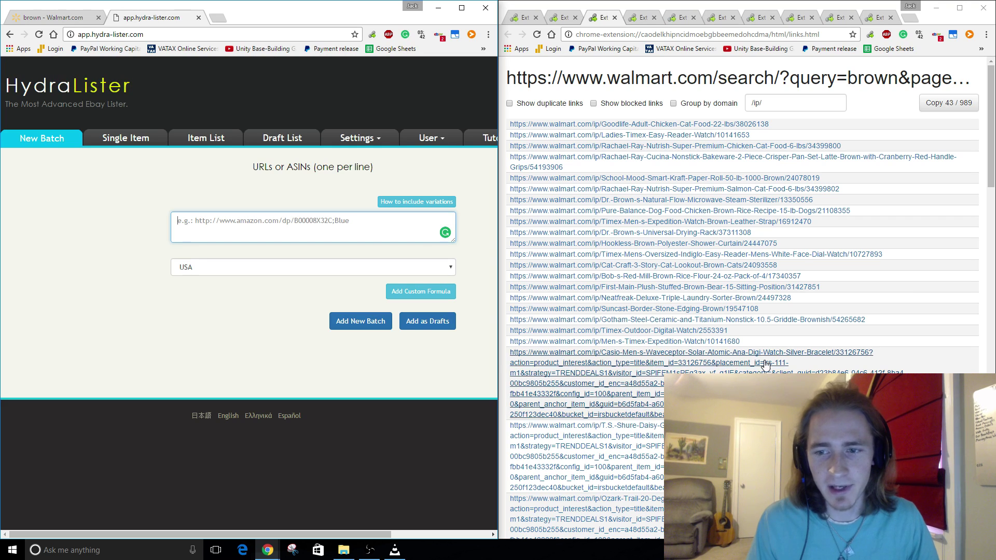
Step: Queue the /ip/ links from the first two extracted-links tabs as 20-item batches
{"action": "left_click_drag", "start_coordinate": [756, 342], "coordinate": [466, 120]}
{"action": "key", "text": "ctrl+c"}
{"action": "left_click", "coordinate": [255, 224]}
{"action": "key", "text": "ctrl+v"}
{"action": "scroll", "coordinate": [255, 223], "scroll_direction": "down", "scroll_amount": 5}
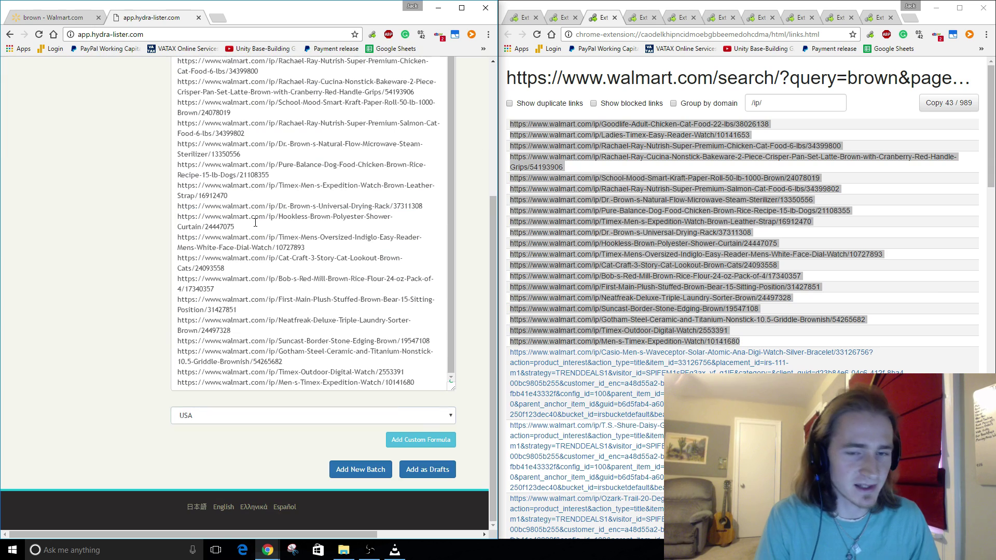
{"action": "key", "text": "ctrl+Return"}
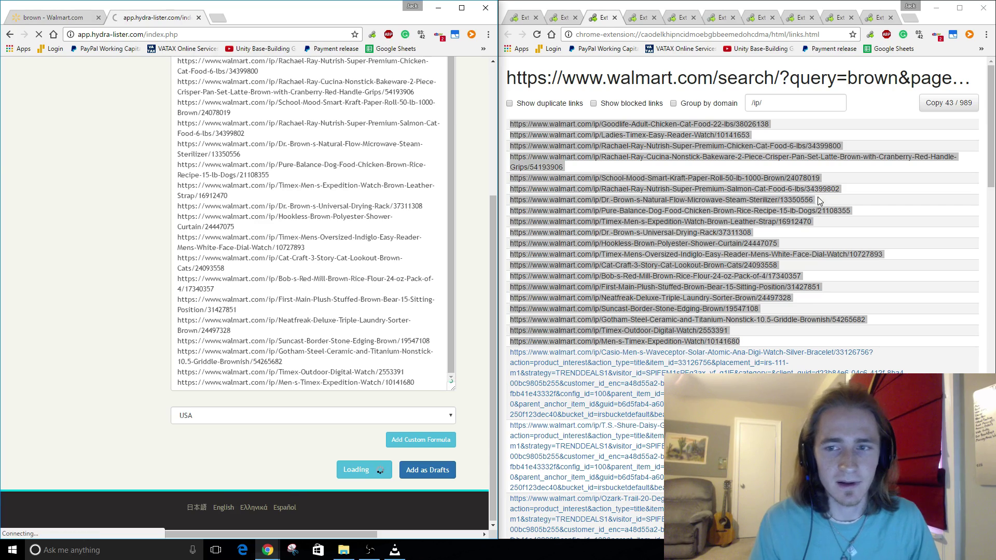
{"action": "left_click", "coordinate": [832, 198]}
{"action": "key", "text": "ctrl+Tab"}
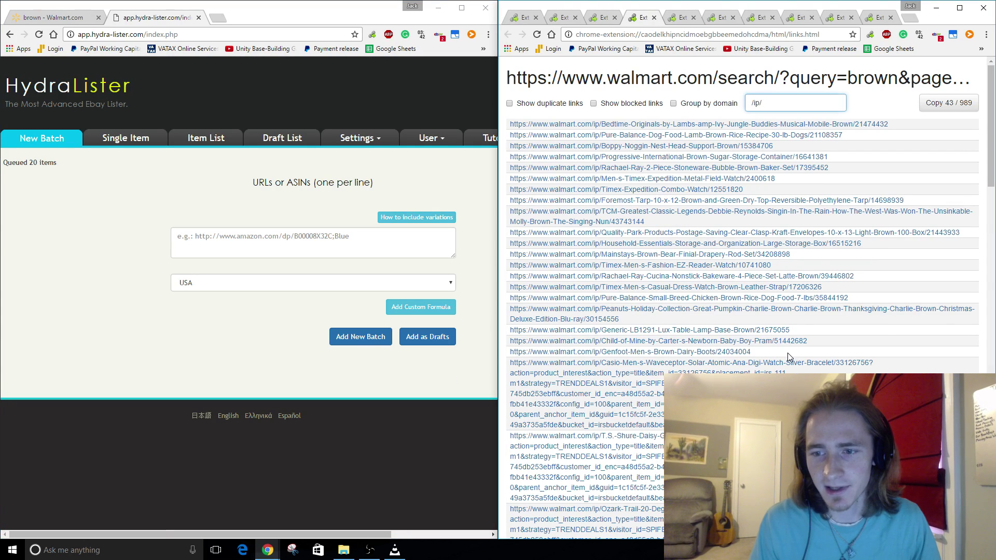
{"action": "left_click_drag", "start_coordinate": [786, 356], "coordinate": [450, 123]}
{"action": "left_click", "coordinate": [269, 229]}
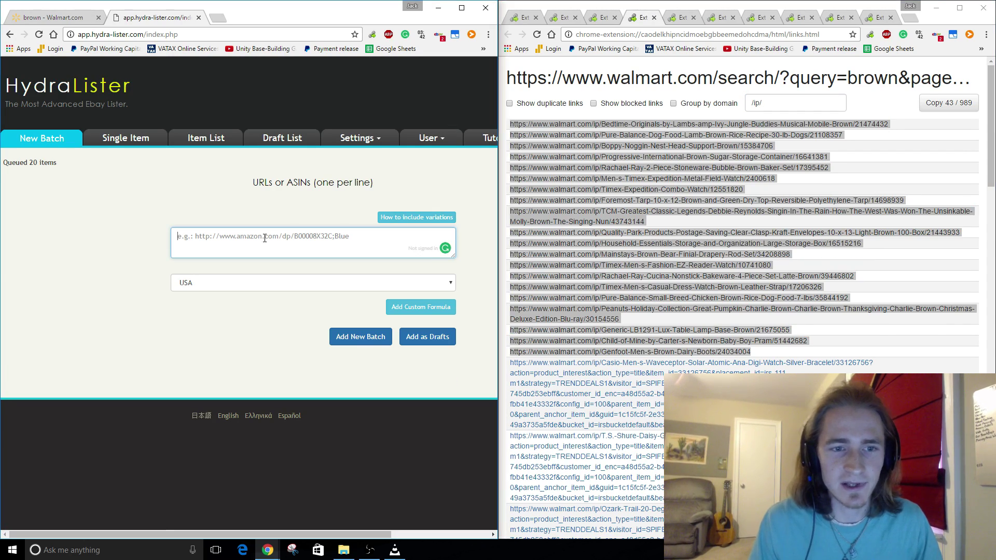
{"action": "key", "text": "ctrl+v"}
{"action": "key", "text": "ctrl+Return"}
Step: Add the product links from the next two tabs, through the sixth, as new batches
{"action": "key", "text": "alt+Tab"}
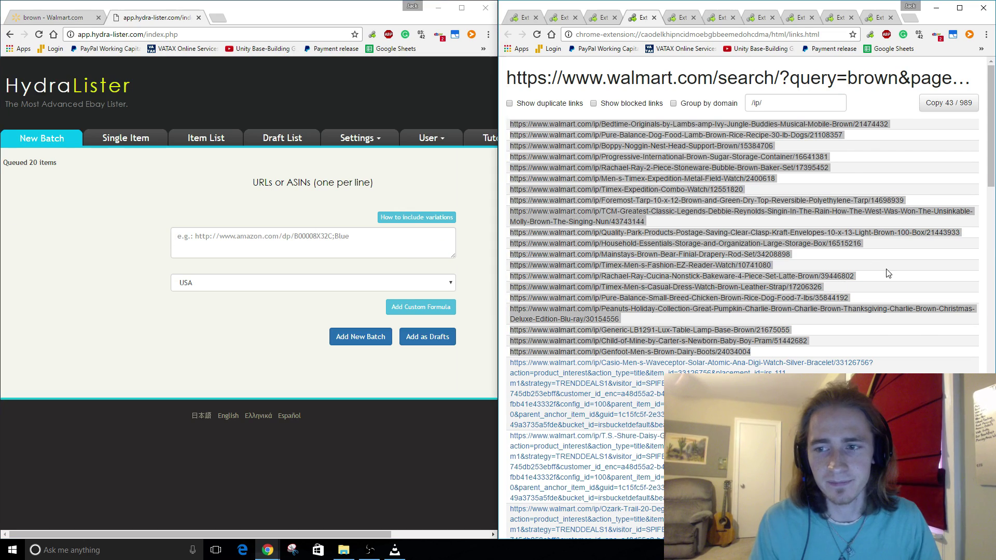
{"action": "key", "text": "ctrl+Tab"}
{"action": "left_click_drag", "start_coordinate": [781, 334], "coordinate": [457, 120]}
{"action": "key", "text": "ctrl+c"}
{"action": "left_click", "coordinate": [332, 238]}
{"action": "key", "text": "ctrl+v"}
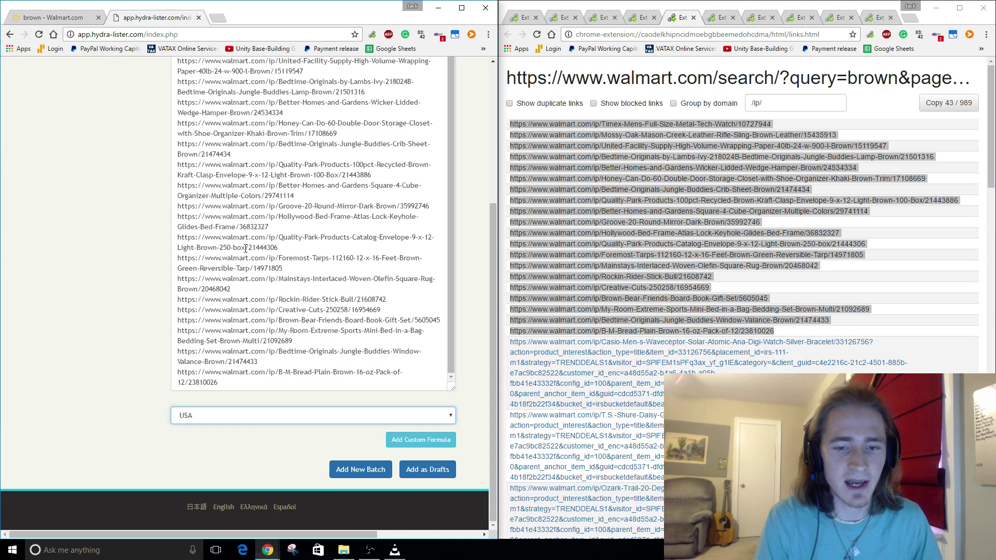
{"action": "key", "text": "ctrl+Return"}
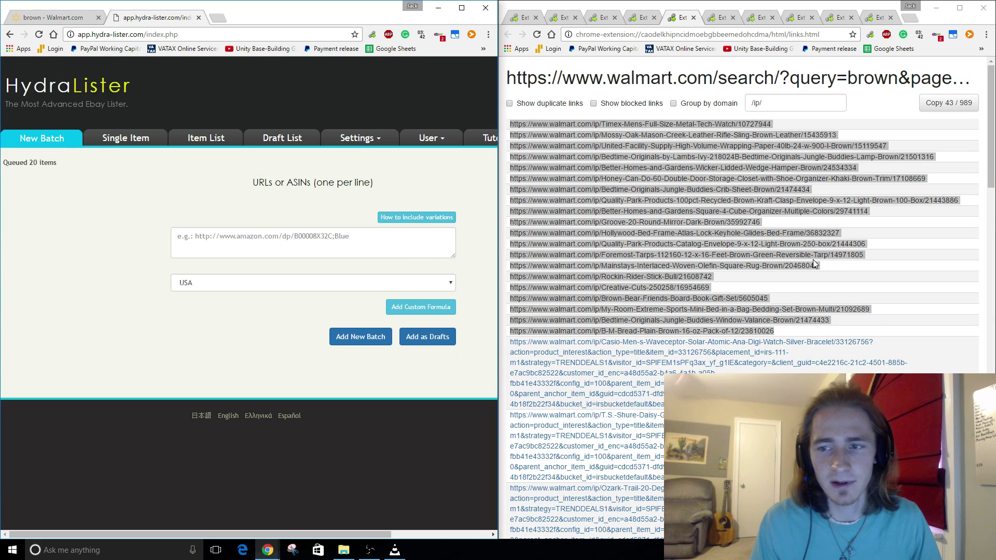
{"action": "key", "text": "alt+Tab"}
{"action": "key", "text": "ctrl+Tab"}
{"action": "left_click_drag", "start_coordinate": [868, 344], "coordinate": [508, 123]}
{"action": "key", "text": "ctrl+c"}
{"action": "key", "text": "alt+Tab"}
{"action": "key", "text": "ctrl+v"}
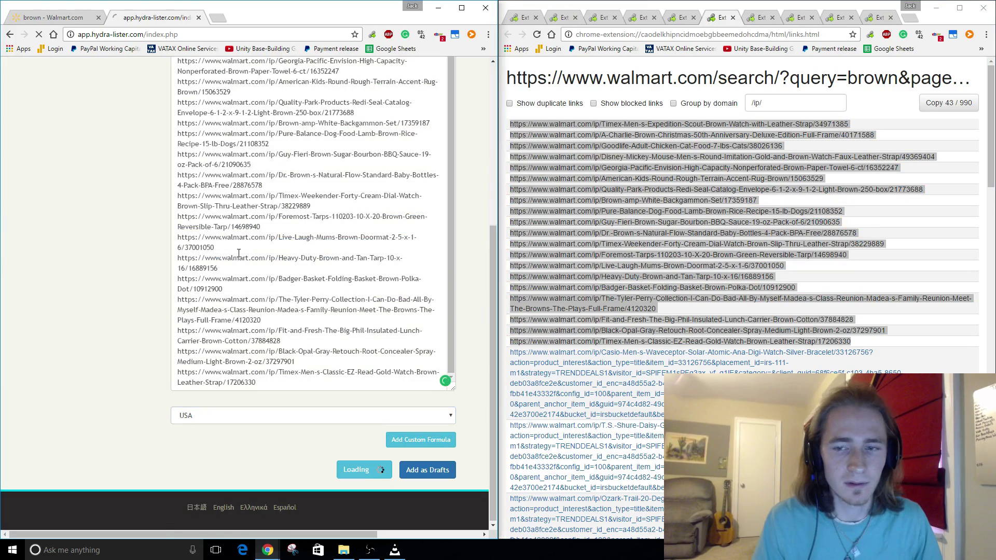
{"action": "key", "text": "ctrl+Return"}
Step: Add the 20 product links from the seventh tab and the one after it as batches
{"action": "key", "text": "alt+Tab"}
{"action": "key", "text": "ctrl+Tab"}
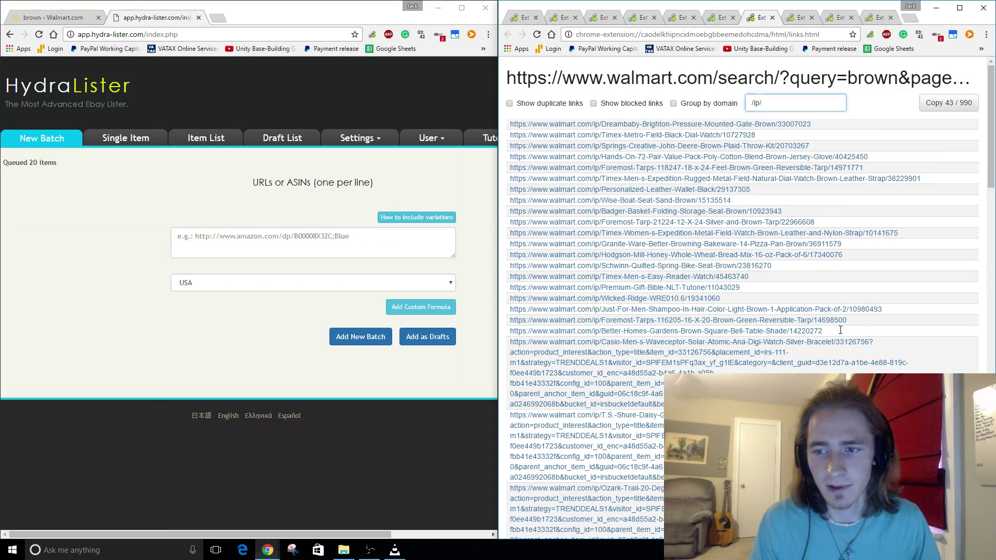
{"action": "left_click_drag", "start_coordinate": [825, 335], "coordinate": [510, 123]}
{"action": "key", "text": "ctrl+c"}
{"action": "left_click", "coordinate": [244, 239]}
{"action": "key", "text": "ctrl+v"}
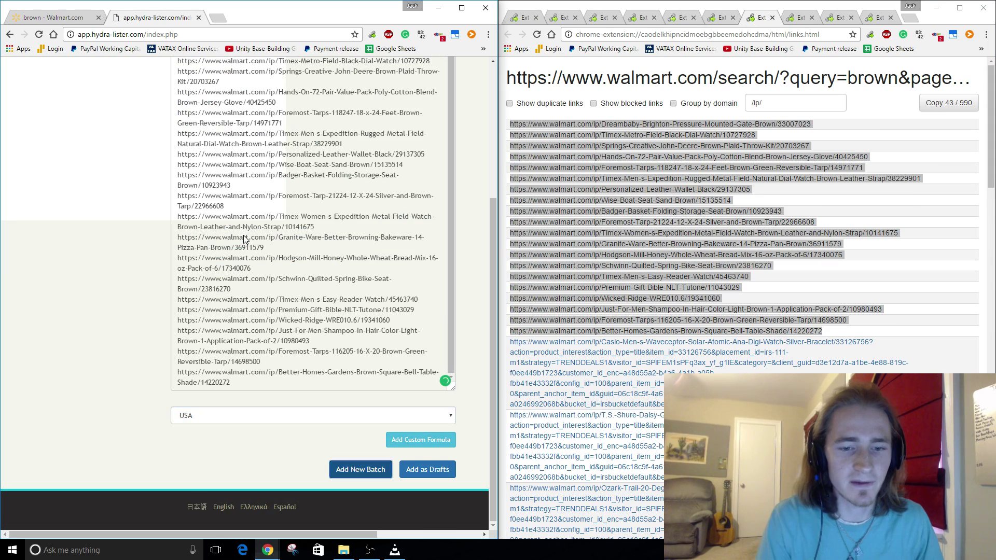
{"action": "key", "text": "alt+Tab"}
{"action": "key", "text": "ctrl+Tab"}
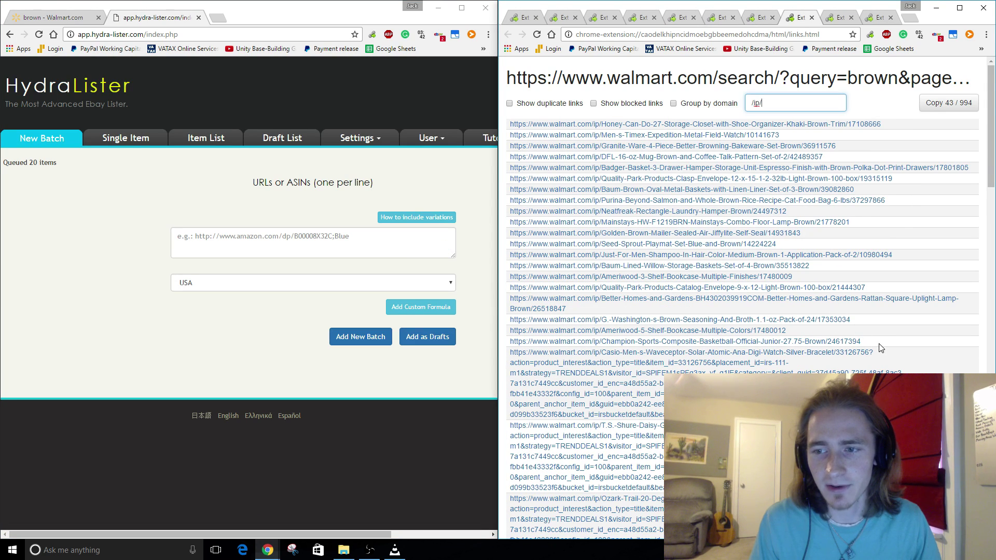
{"action": "left_click_drag", "start_coordinate": [880, 347], "coordinate": [510, 123]}
{"action": "key", "text": "ctrl+c"}
{"action": "left_click", "coordinate": [213, 233]}
{"action": "key", "text": "ctrl+v"}
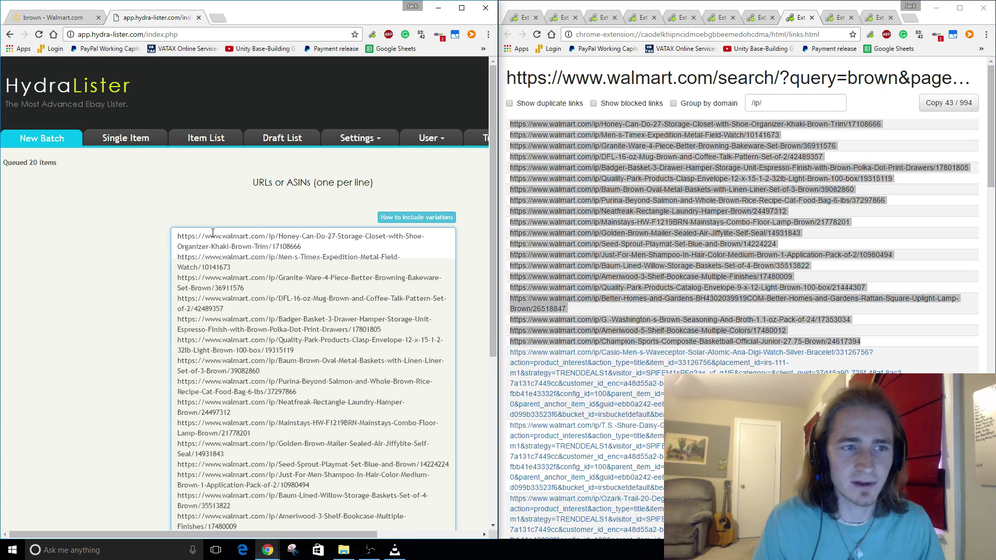
{"action": "scroll", "coordinate": [213, 234], "scroll_direction": "down", "scroll_amount": 5}
{"action": "left_click", "coordinate": [361, 469]}
Step: Add the next tab's links as a batch and paste the last tab's links into the URLs box
{"action": "key", "text": "alt+Tab"}
{"action": "key", "text": "ctrl+Tab"}
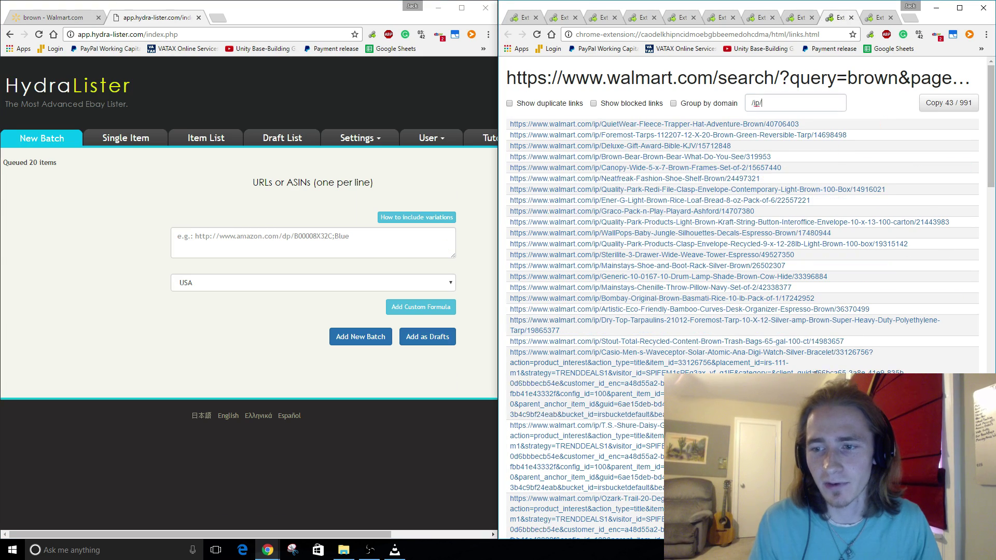
{"action": "left_click_drag", "start_coordinate": [861, 346], "coordinate": [509, 122]}
{"action": "key", "text": "ctrl+c"}
{"action": "left_click", "coordinate": [207, 242]}
{"action": "key", "text": "ctrl+v"}
{"action": "scroll", "coordinate": [207, 243], "scroll_direction": "down", "scroll_amount": 5}
{"action": "left_click", "coordinate": [361, 469]}
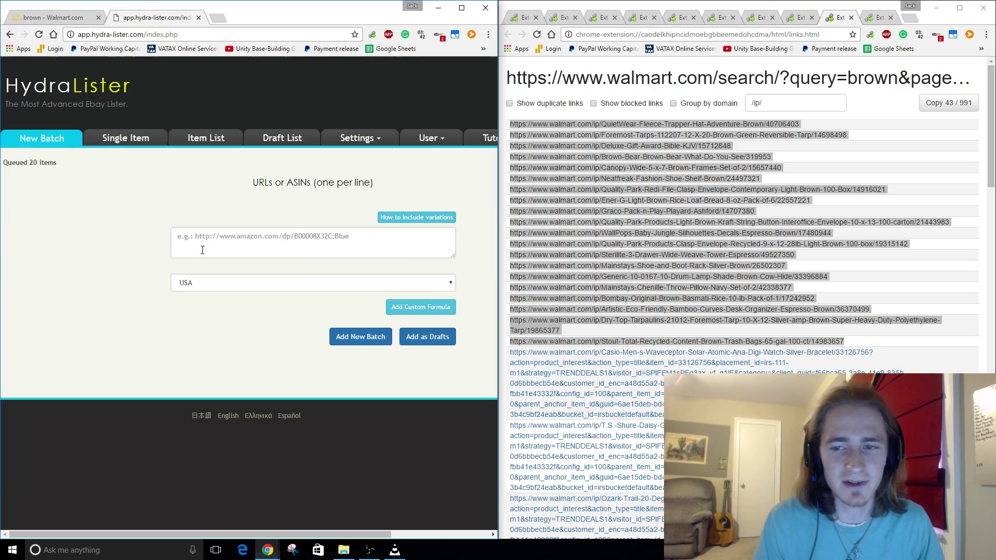
{"action": "key", "text": "alt+Tab"}
{"action": "key", "text": "ctrl+Tab"}
{"action": "left_click_drag", "start_coordinate": [859, 342], "coordinate": [510, 123]}
{"action": "key", "text": "ctrl+c"}
{"action": "left_click", "coordinate": [202, 240]}
{"action": "key", "text": "ctrl+v"}
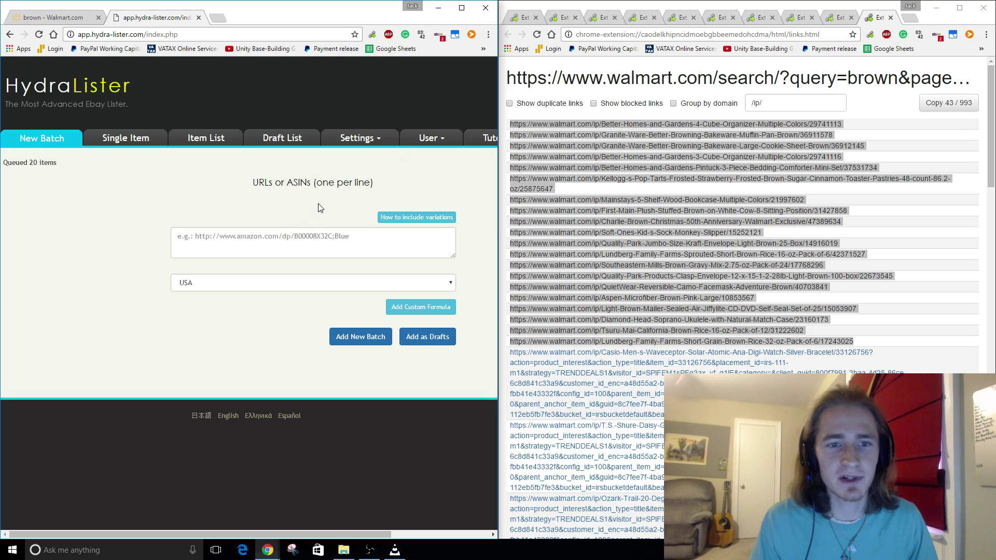
Step: Check the 20 queued items and show the first extracted-links tab (43 Walmart product links) beside the empty URLs box
{"action": "double_click", "coordinate": [34, 163]}
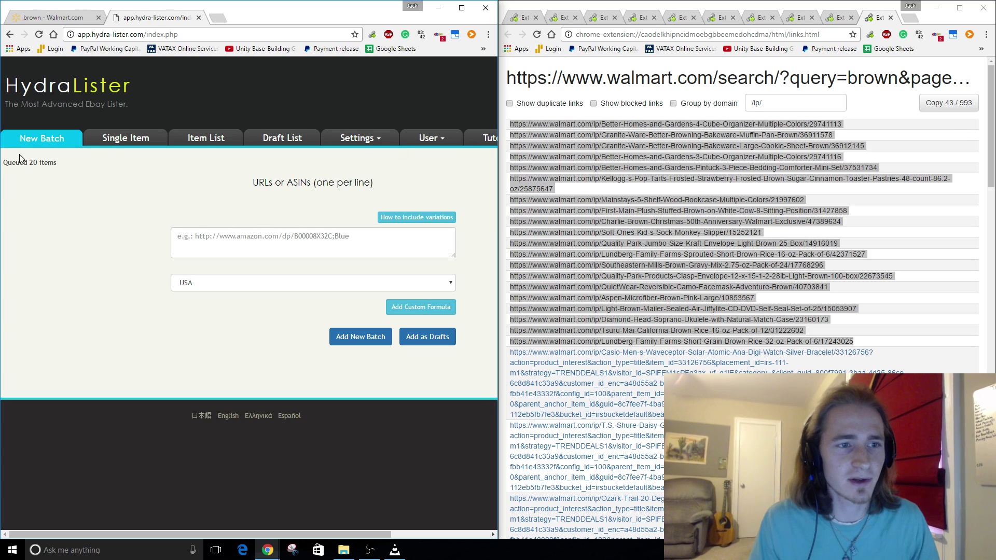
{"action": "left_click", "coordinate": [526, 21]}
{"action": "left_click", "coordinate": [179, 236]}
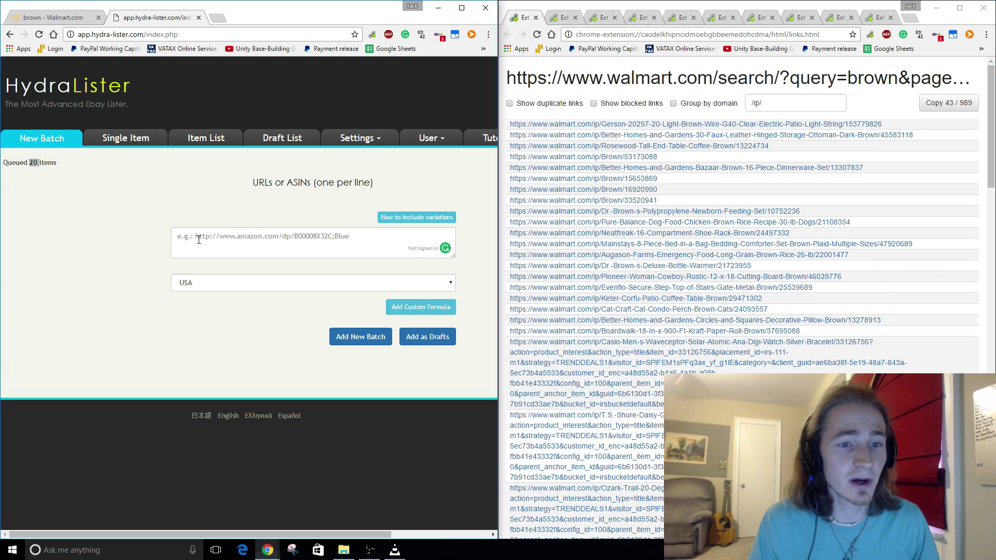
{"action": "left_click", "coordinate": [29, 165]}
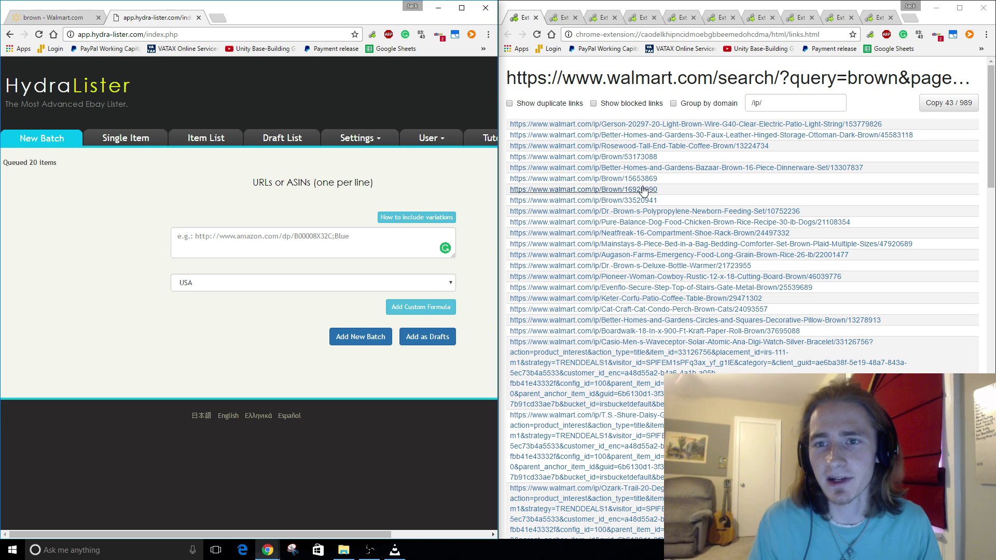
{"action": "left_click", "coordinate": [237, 251]}
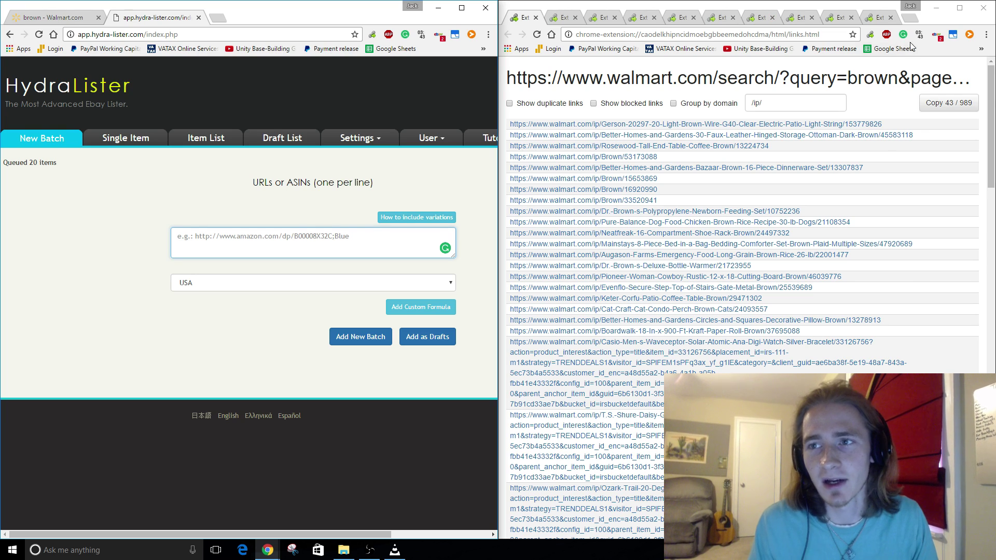
{"action": "left_click", "coordinate": [917, 210]}
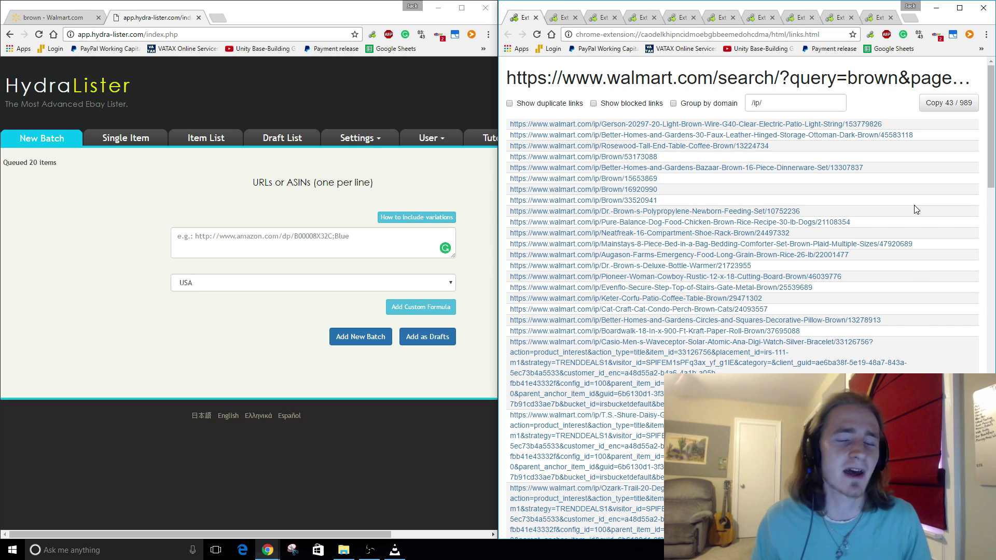
{"action": "left_click", "coordinate": [439, 13]}
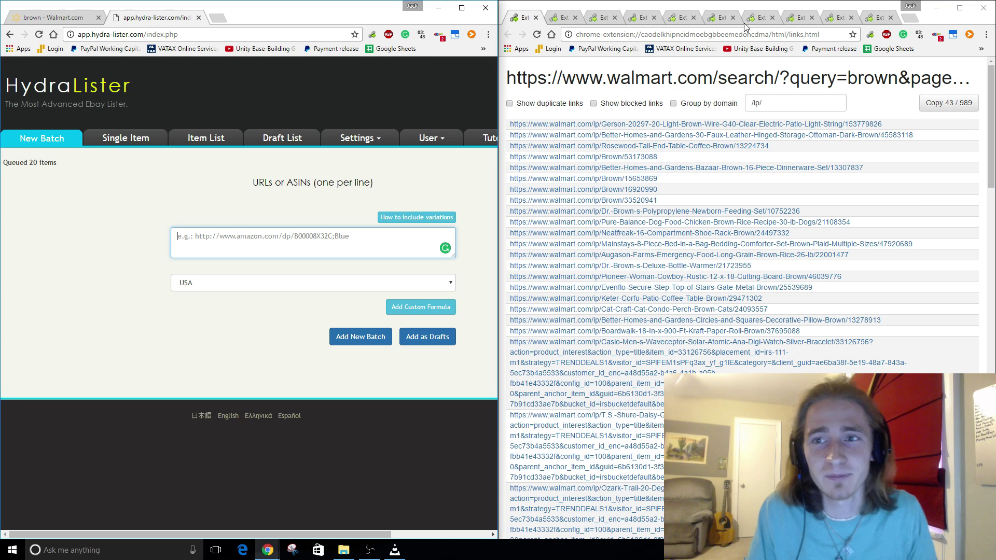